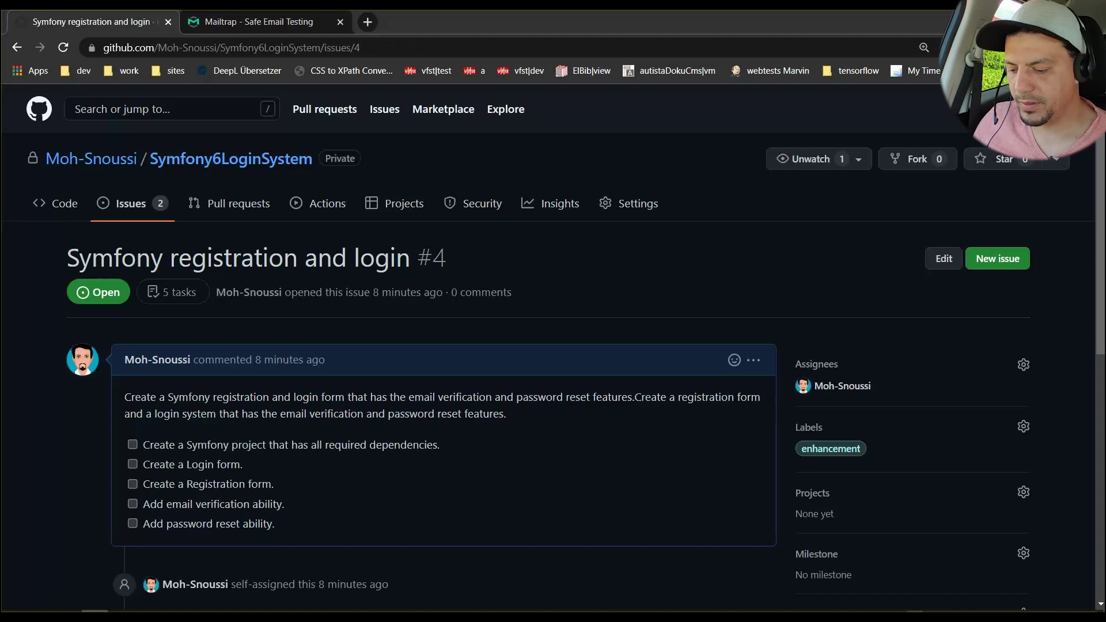
Review the five unchecked tasks in GitHub issue #4, 'Symfony registration and login'.
key(alt+Tab)
key(alt+Tab)
Create the symfony_login Symfony 6.0 skeleton project with composer create-project in ~/projects.
key(alt+shift+Tab)
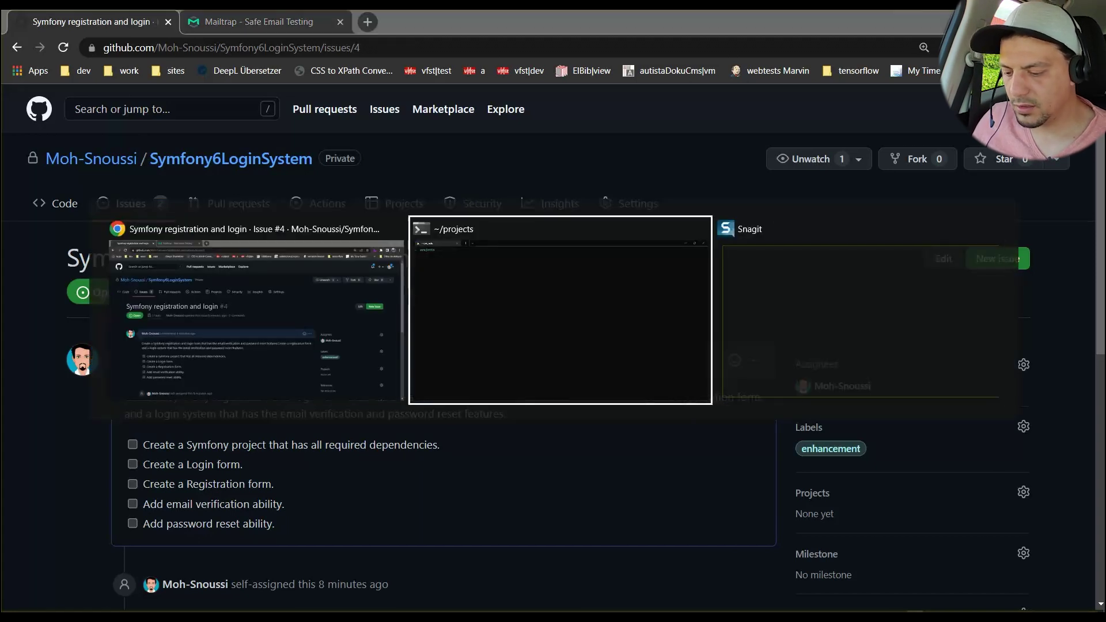
text(compo)
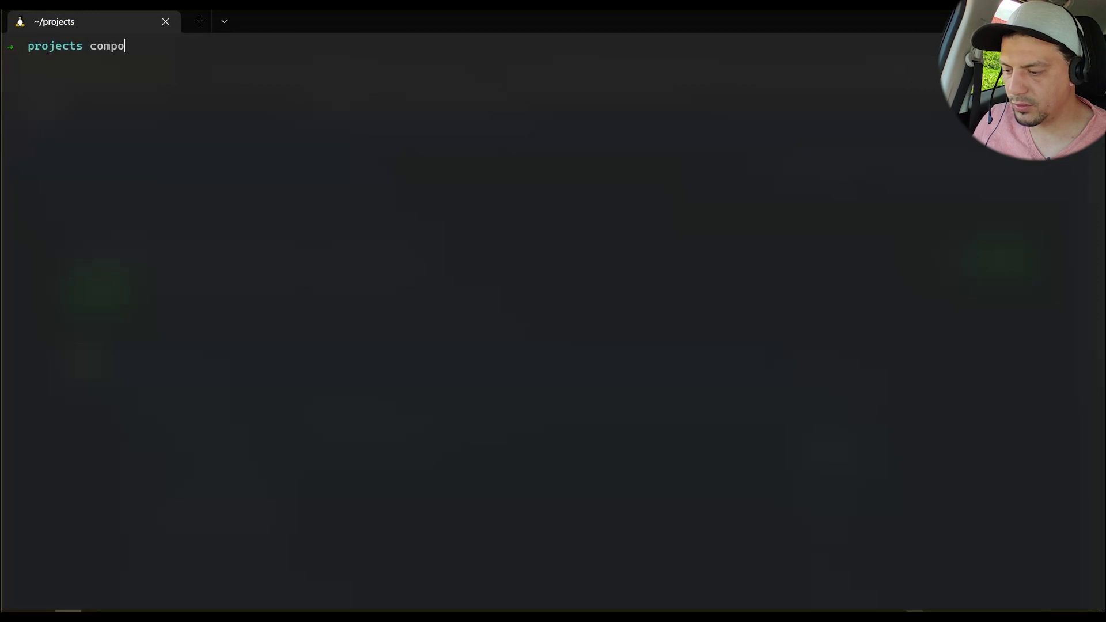
text(ser create-project sym)
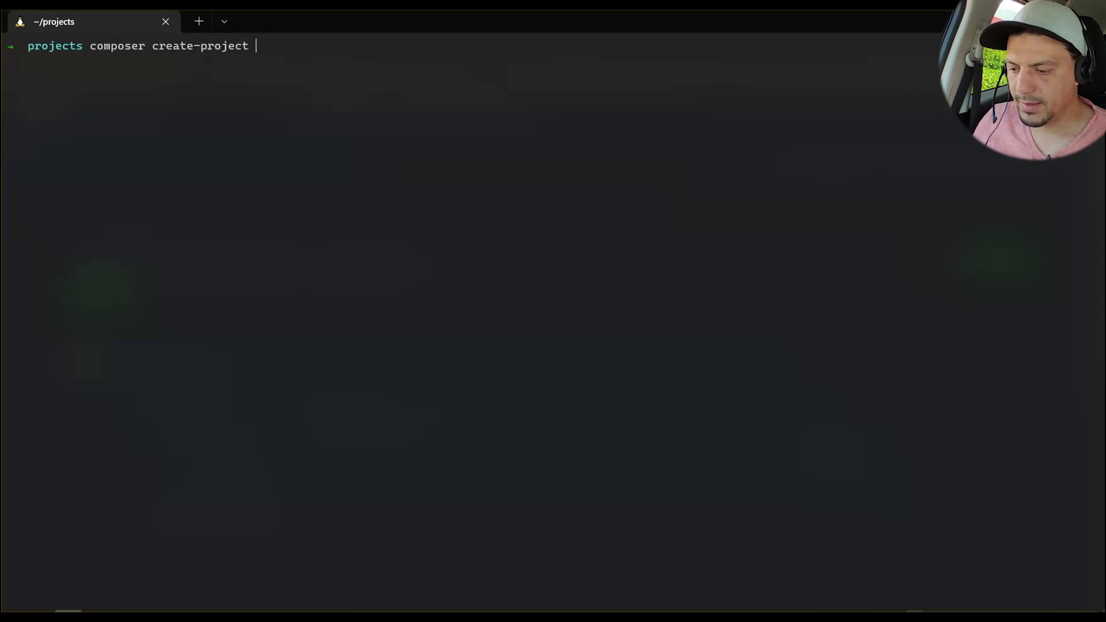
text(fony/skeleton sym)
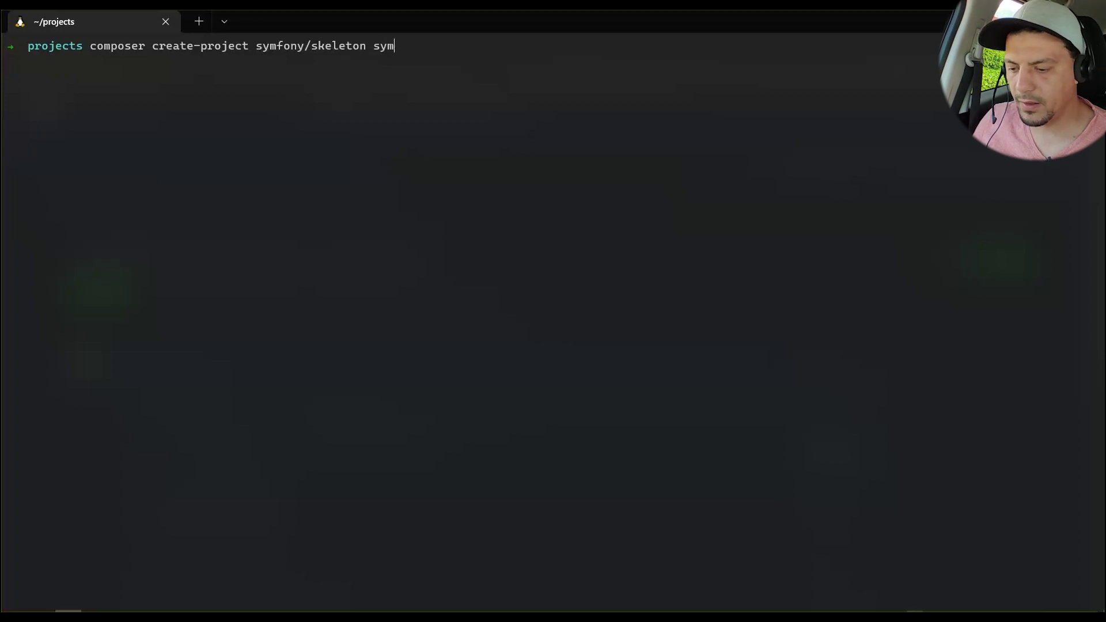
text(fony_login)
key(Return)
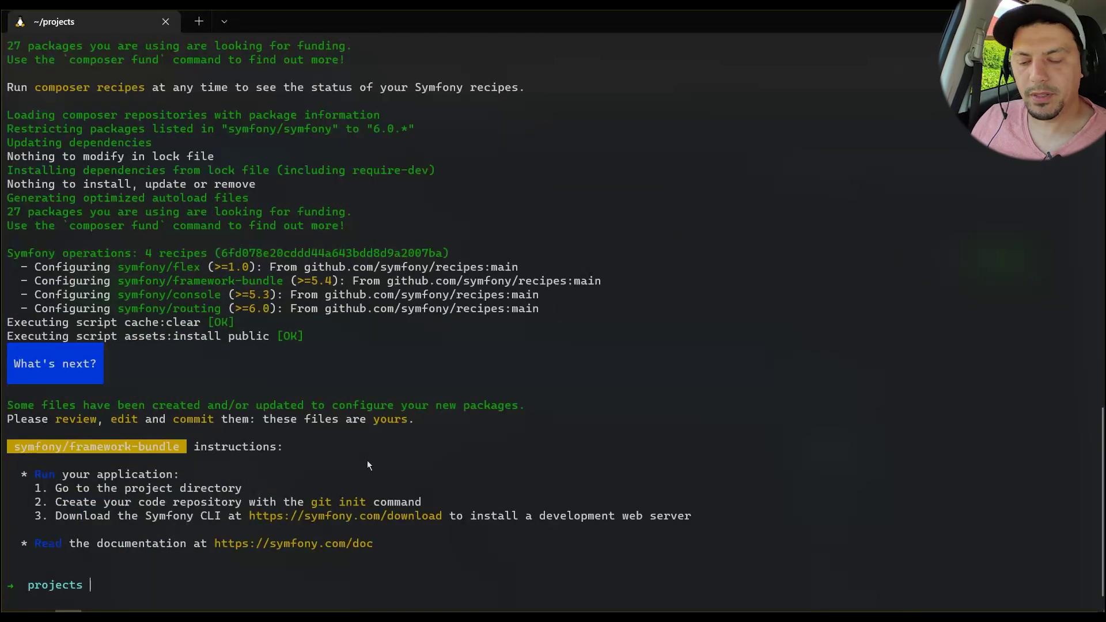
text(ymf)
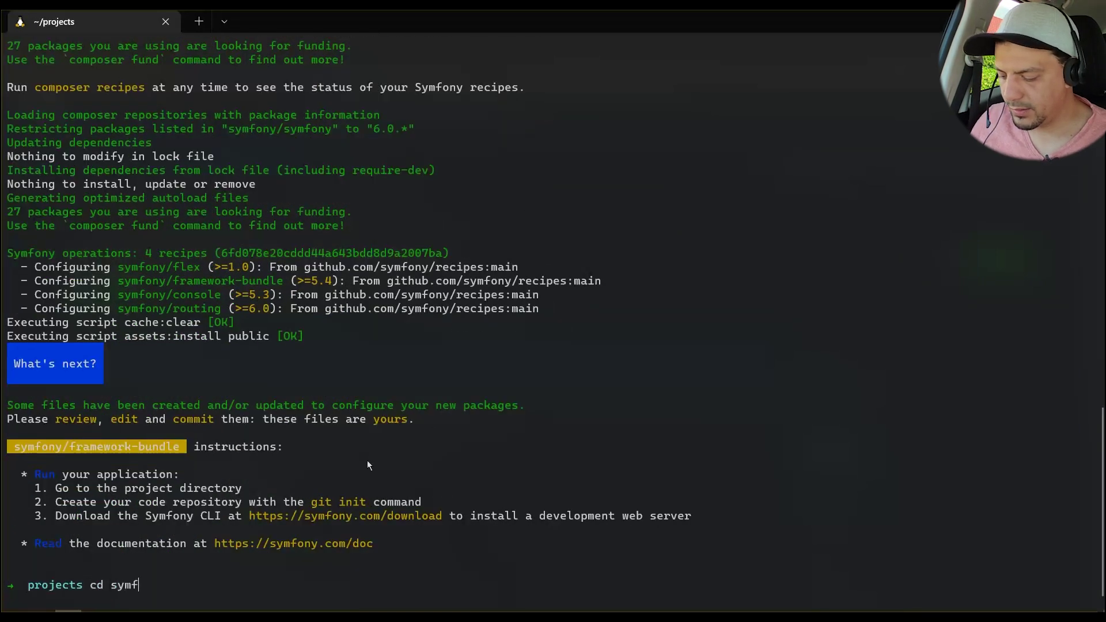
Install twig, orm, security, mailer, maker, form, validator and SymfonyCasts bundles, then launch storm.
key(Tab)
key(Return)
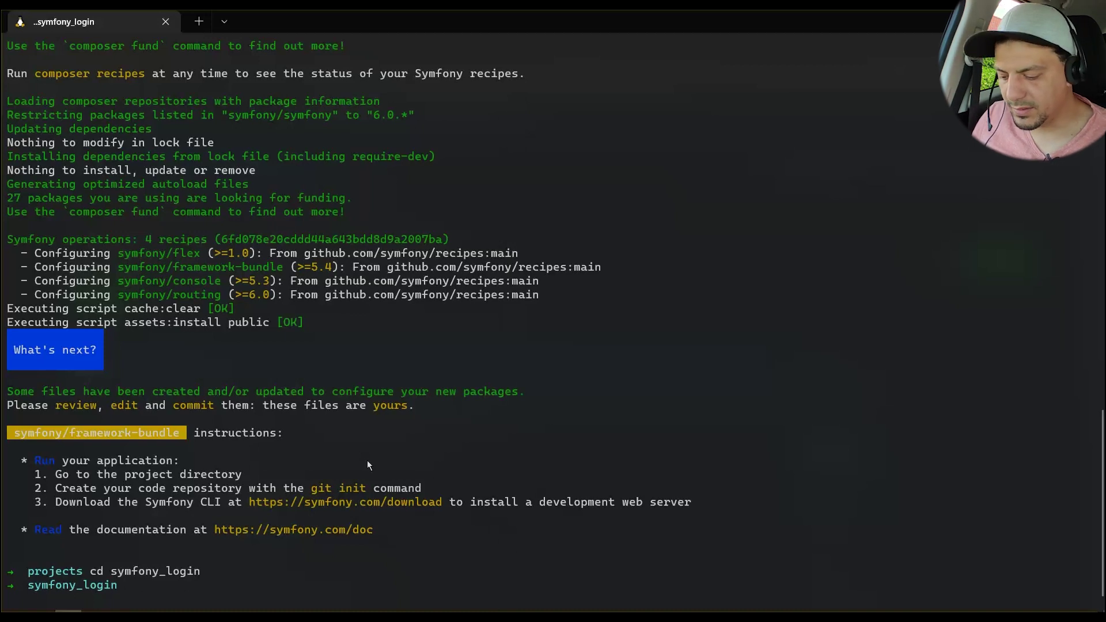
text(composer requi)
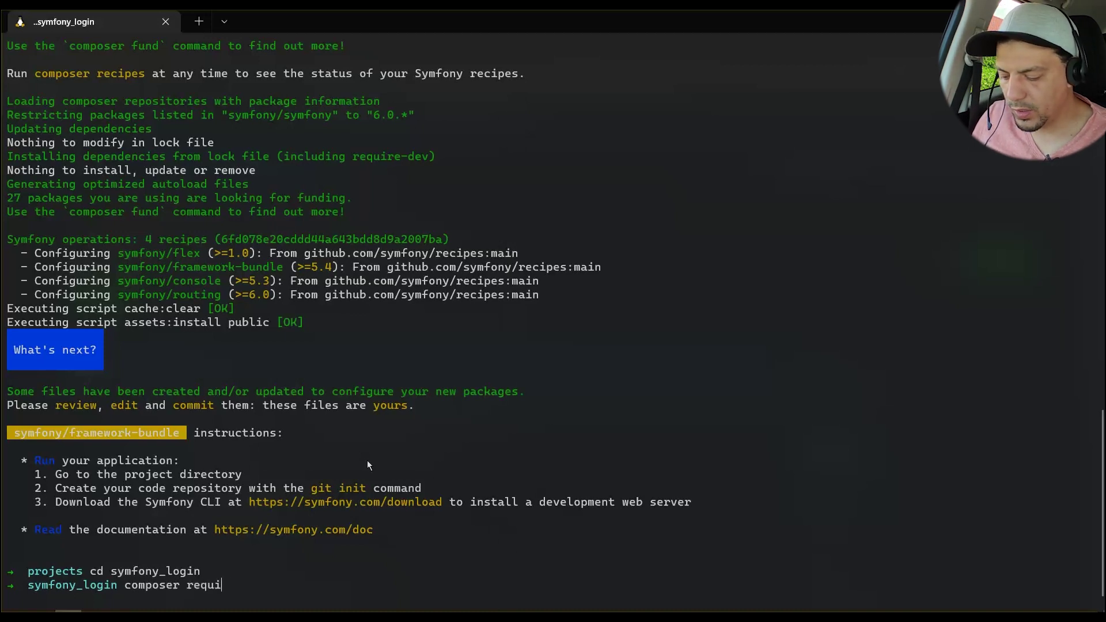
text(re twig )
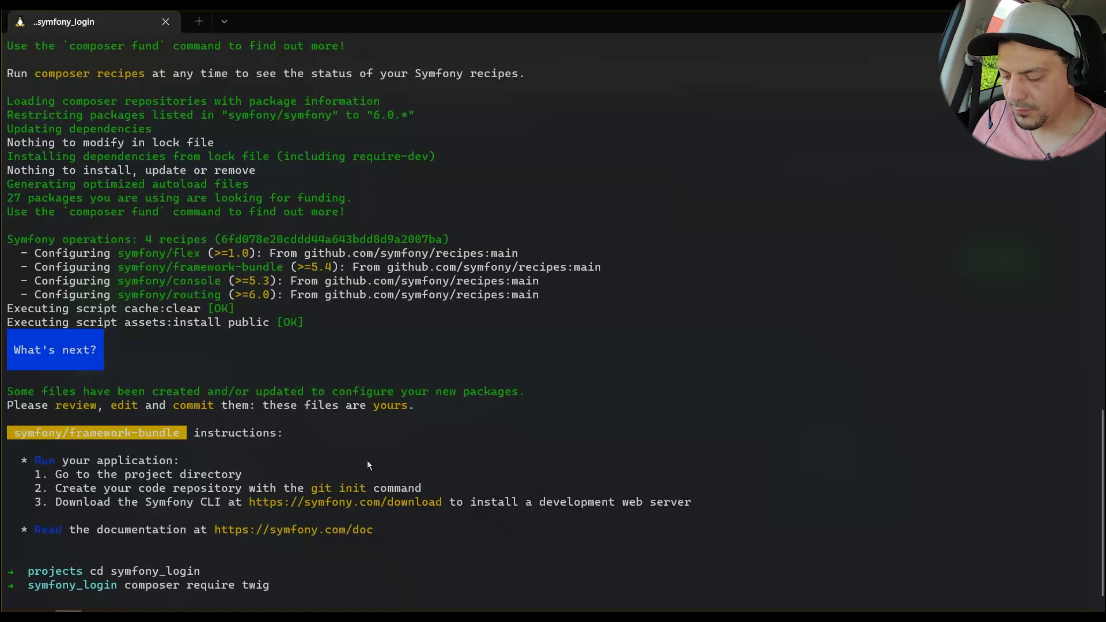
text(orm )
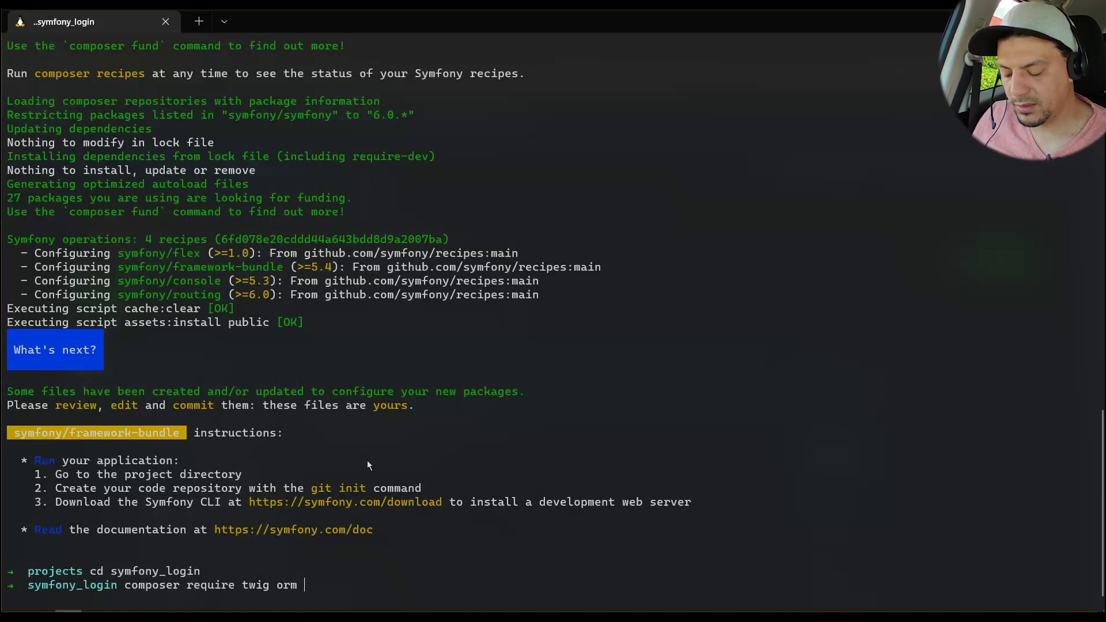
text(se)
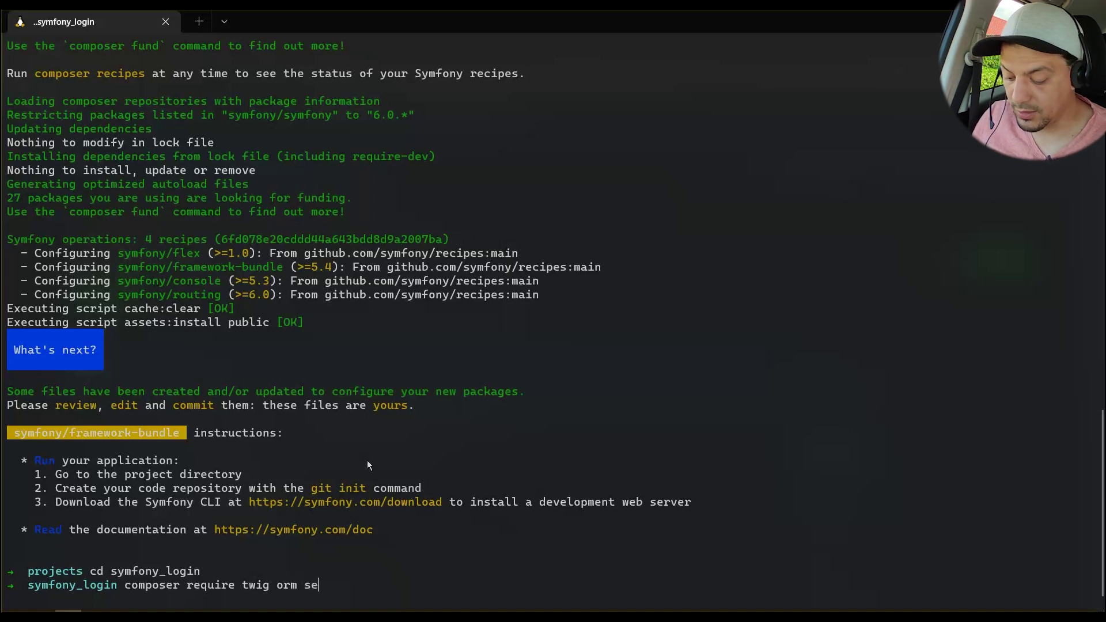
text(curity mailer mak)
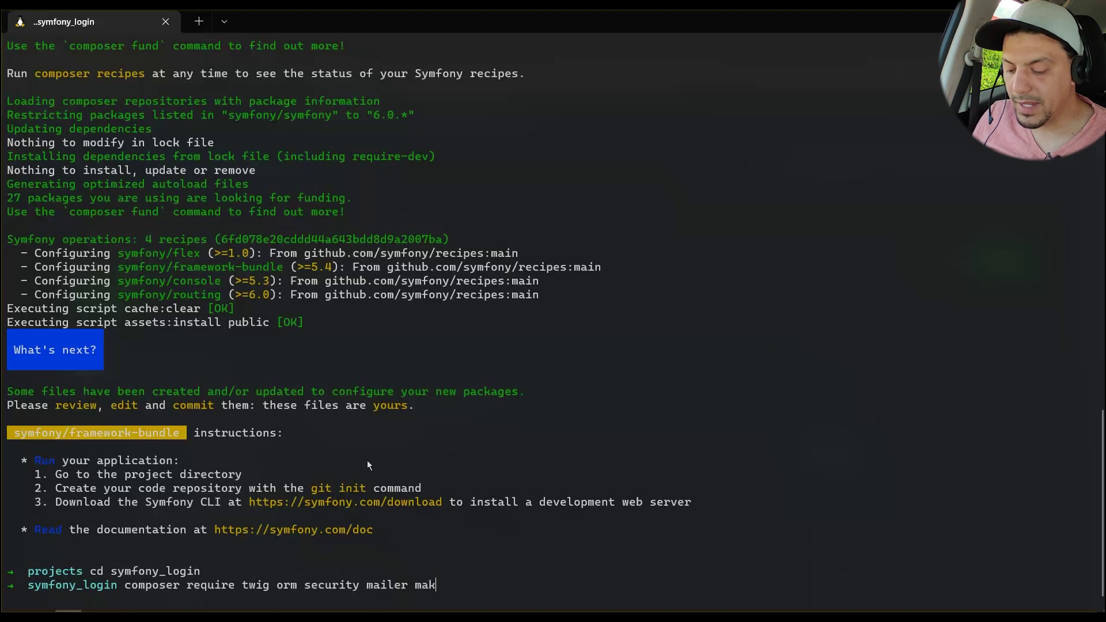
text(er)
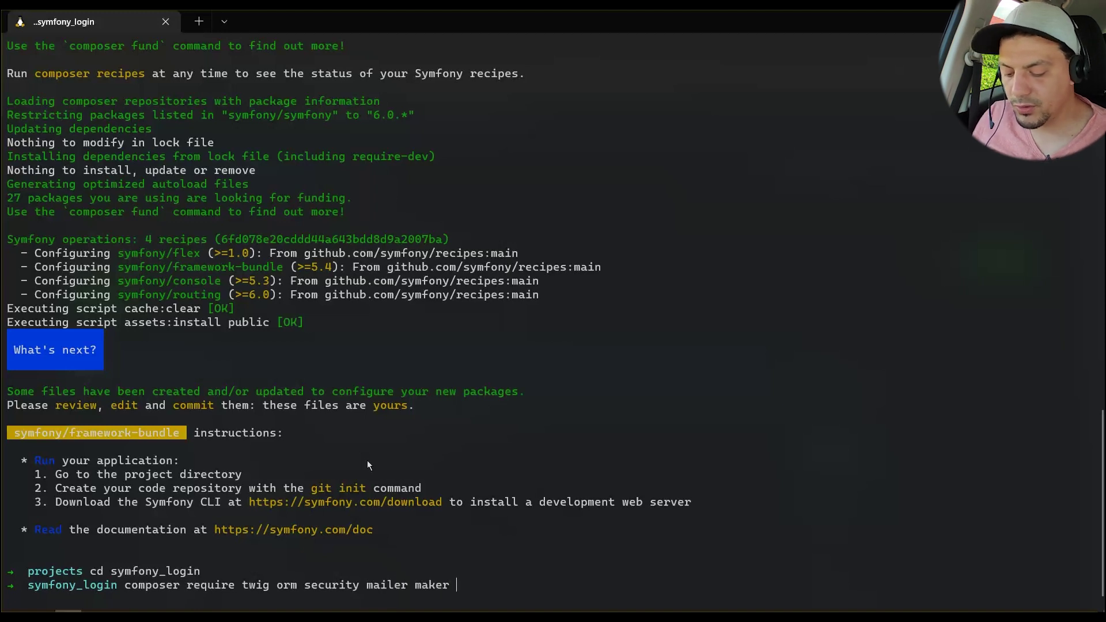
text( for)
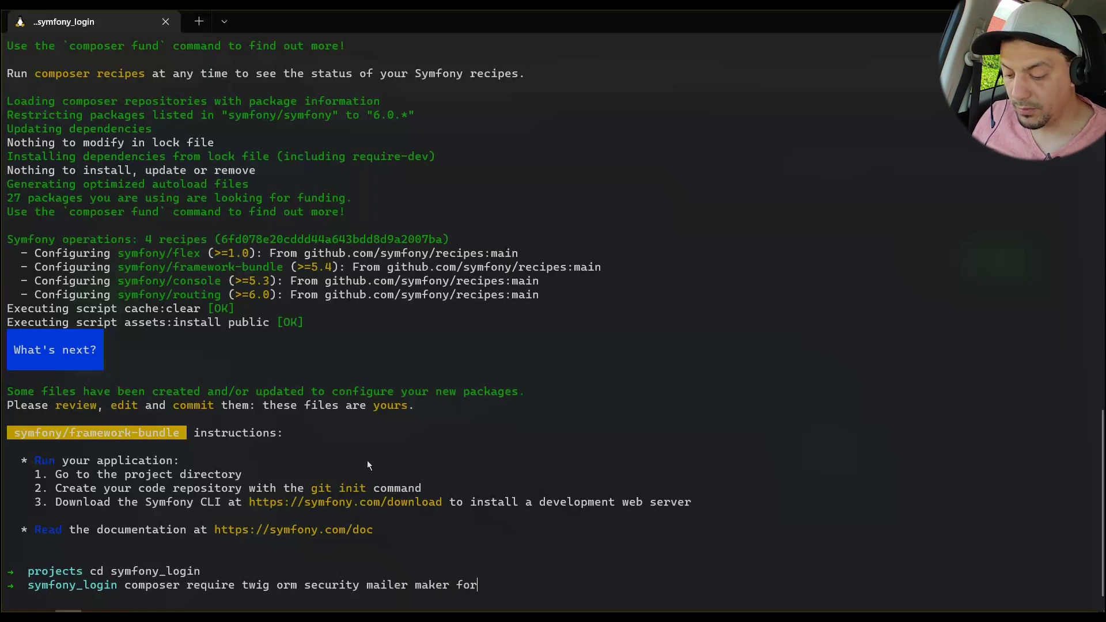
text(m )
text(v)
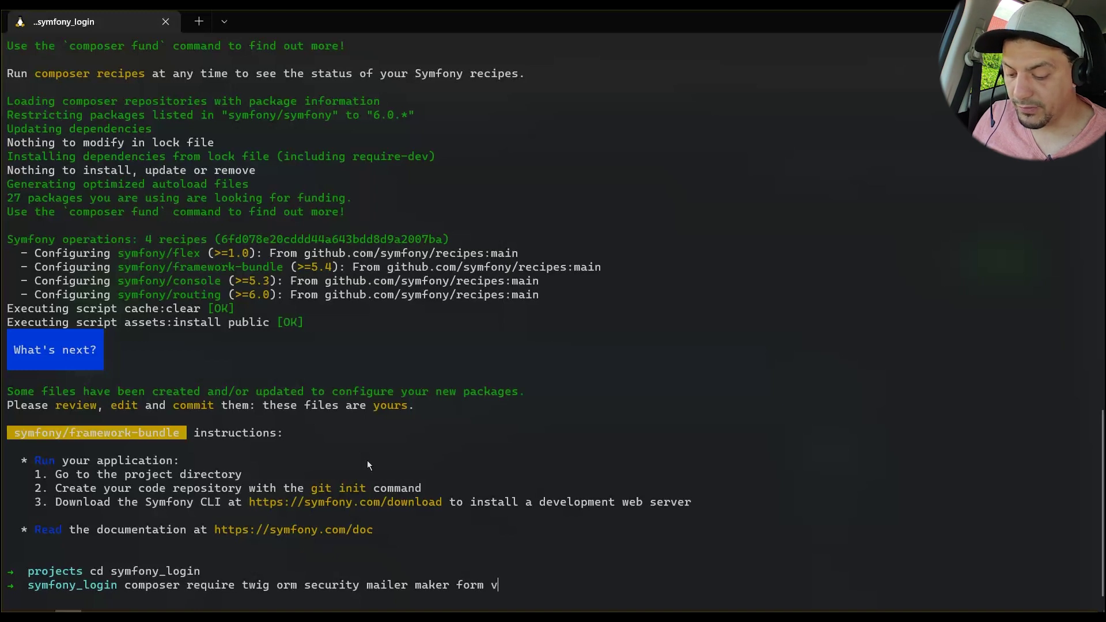
text(alidator s)
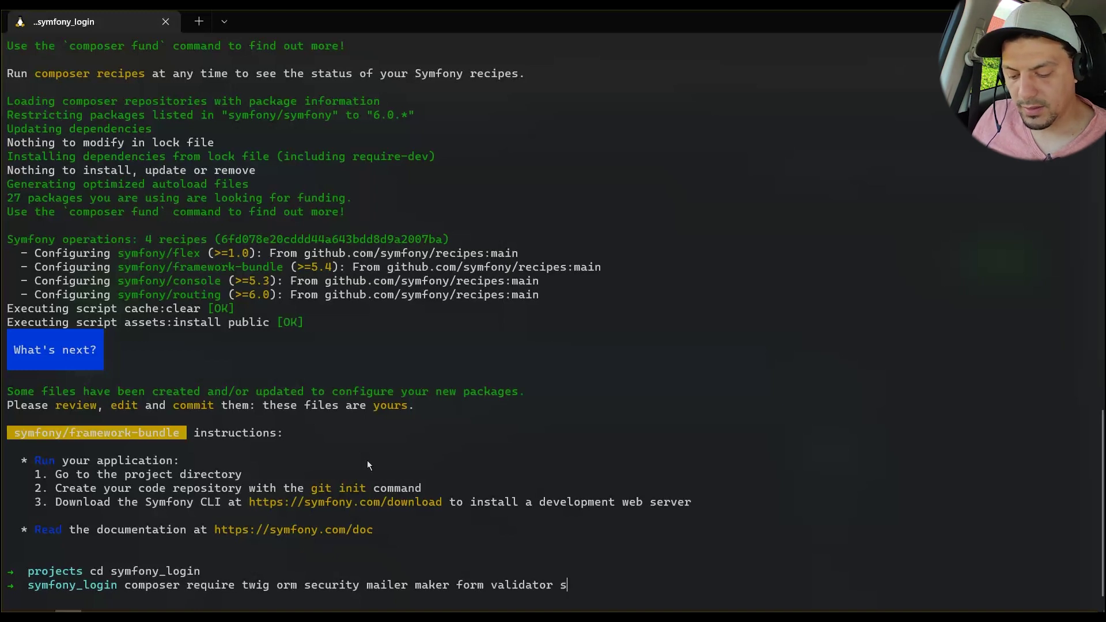
text(ymfonycasts/reset-pas)
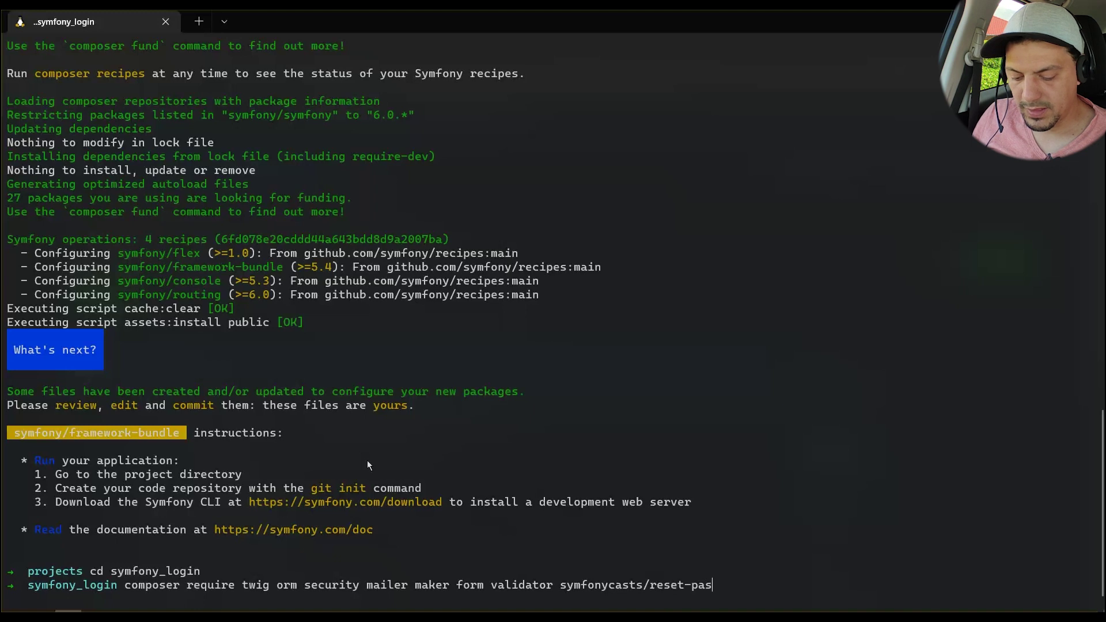
text(sword-bundle symfonycas)
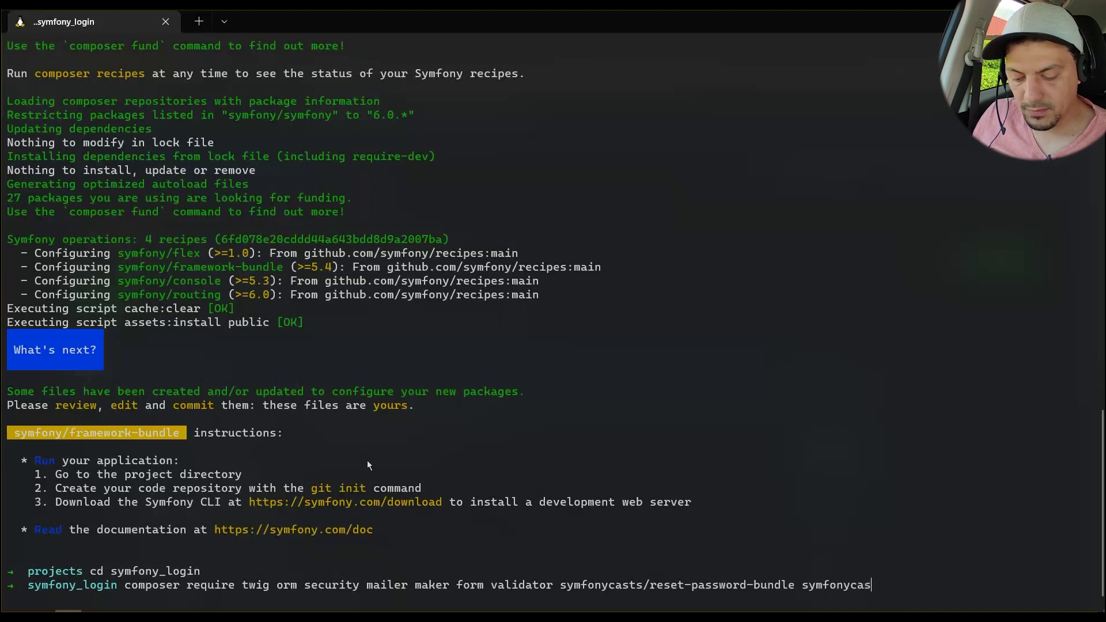
text(ts/verify-)
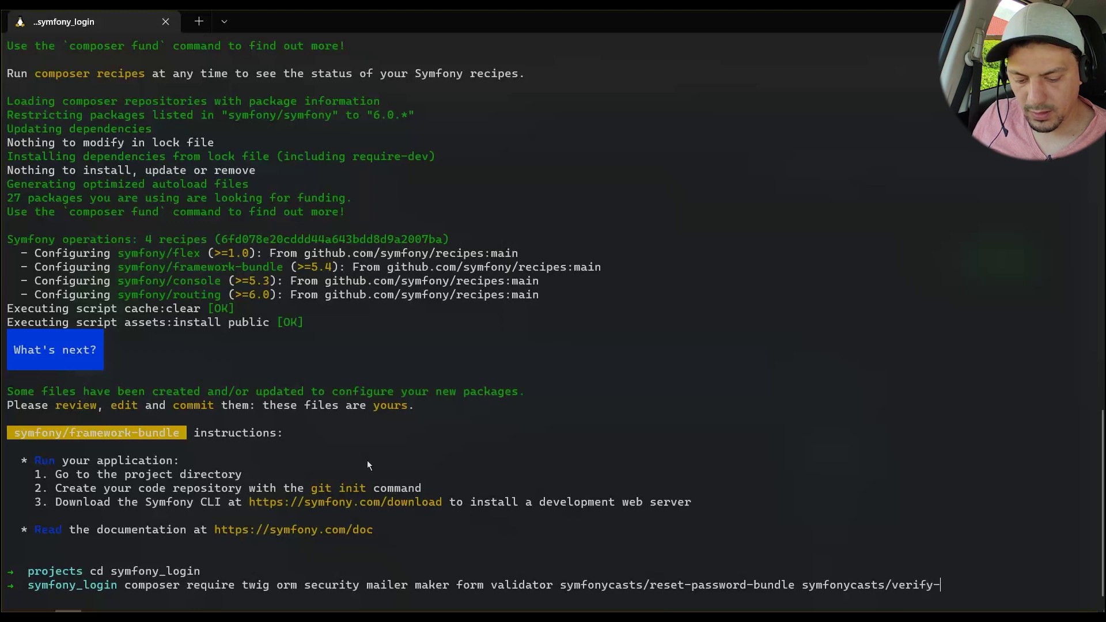
text(email-bund)
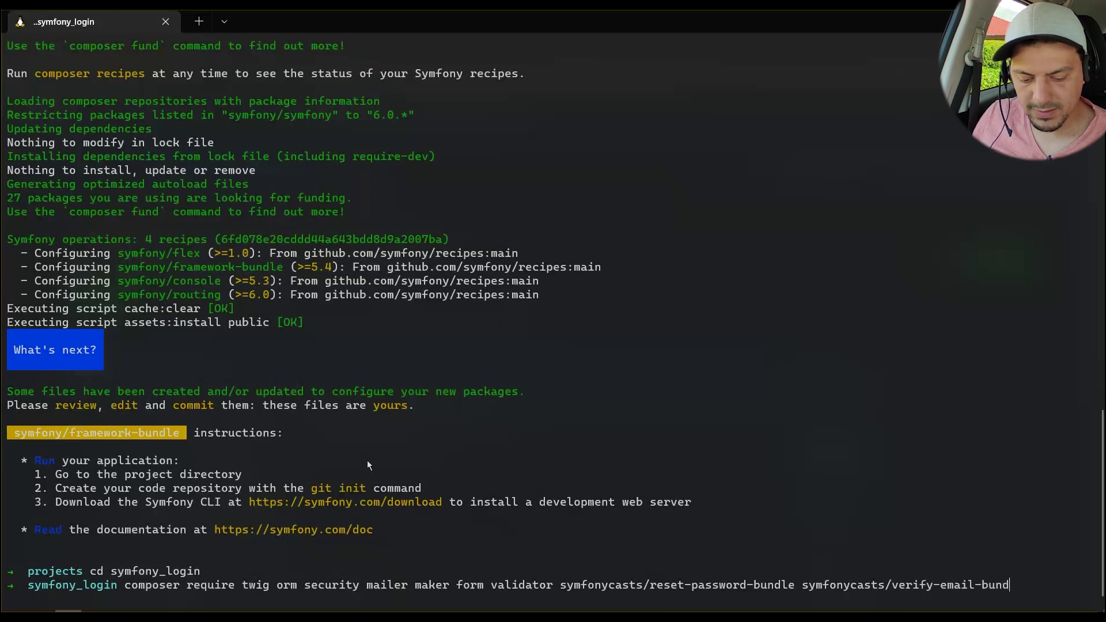
text(le)
key(Return)
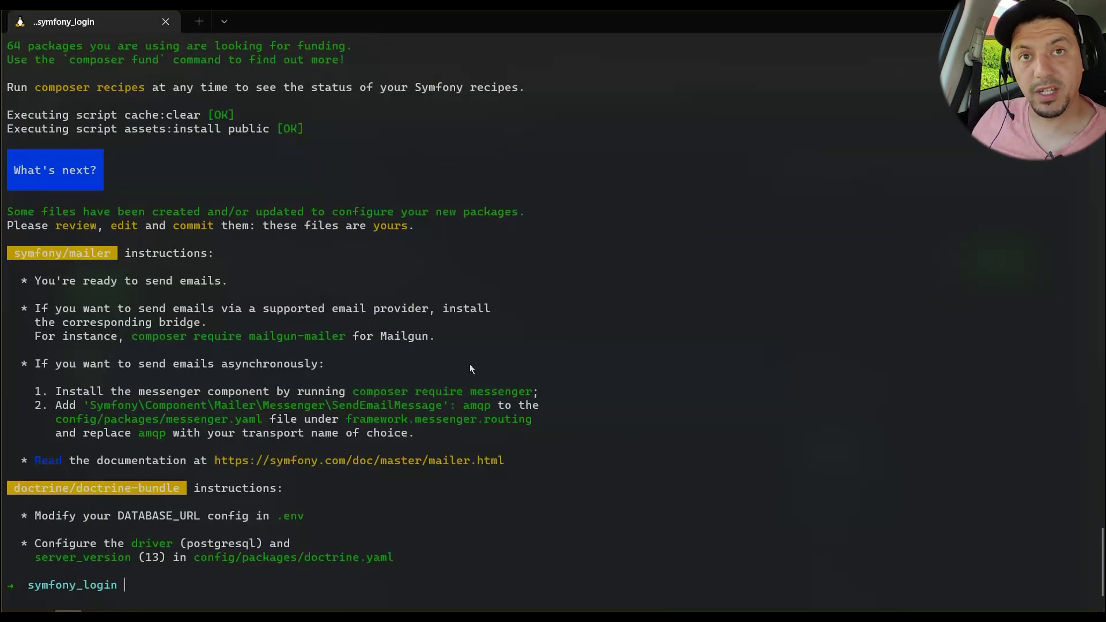
text(storm .)
key(Return)
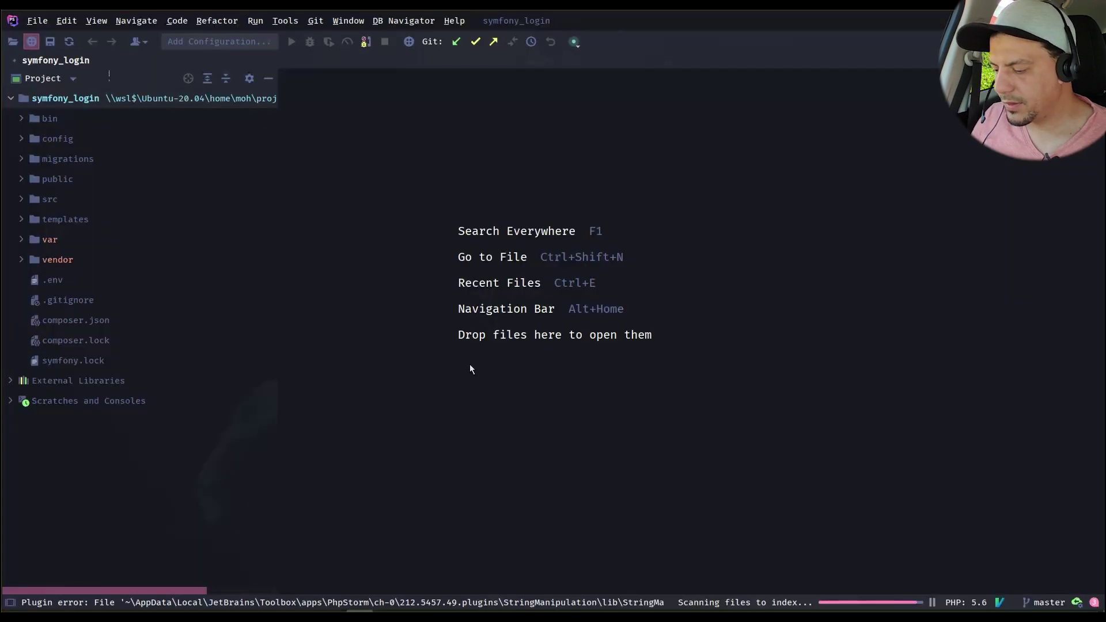
Set .env DATABASE_URL to local MySQL and MAILER_DSN to Mailtrap SMTP on port 2525.
click(61, 281)
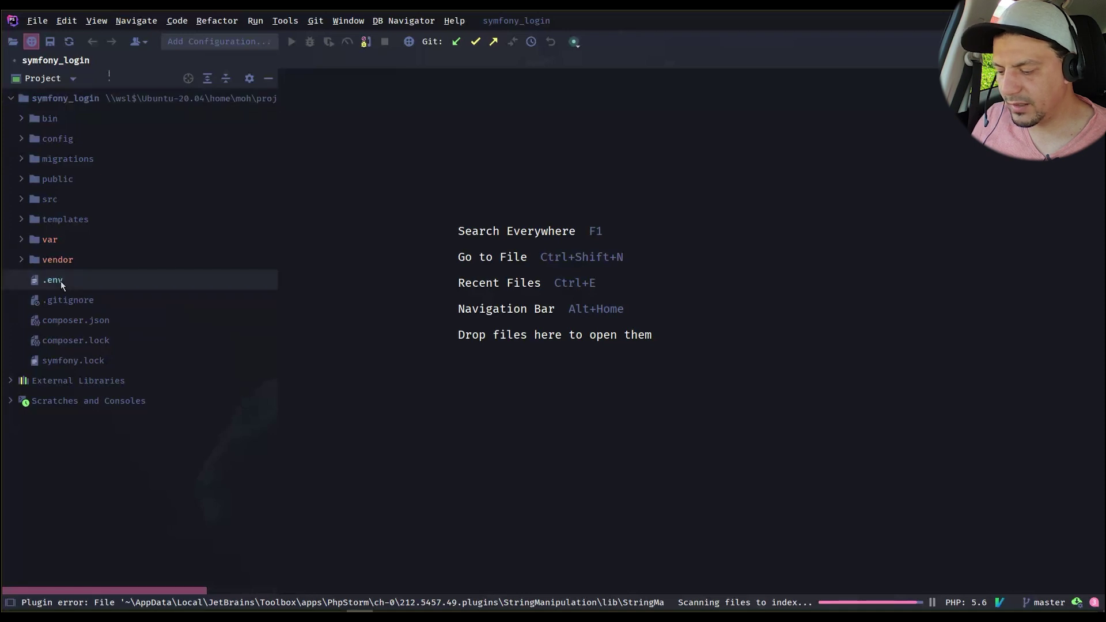
double_click(60, 280)
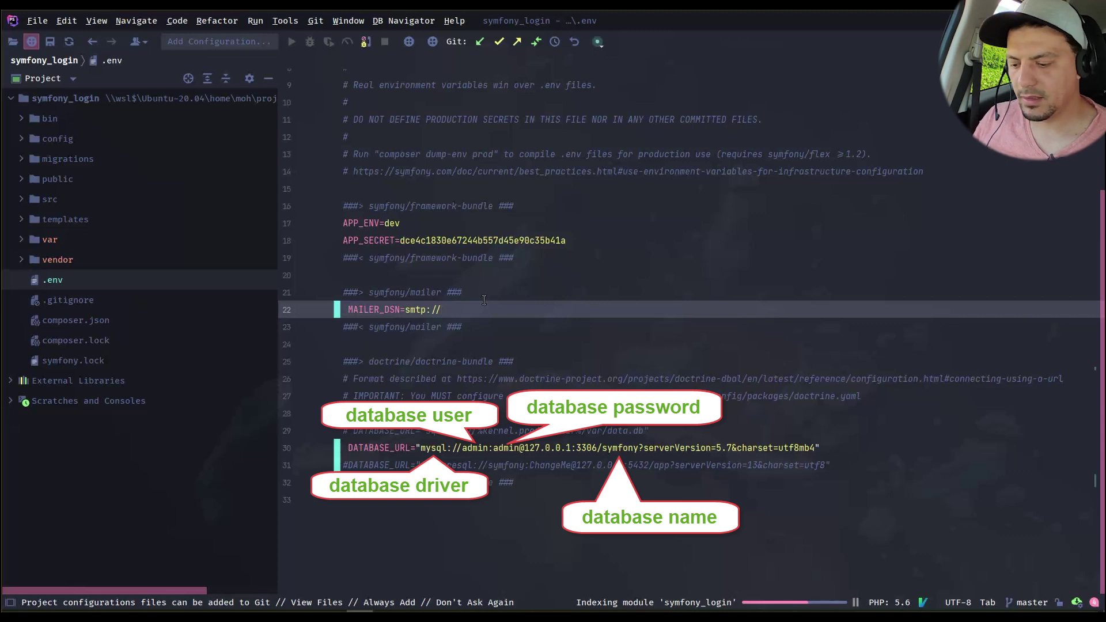
key(alt+Tab)
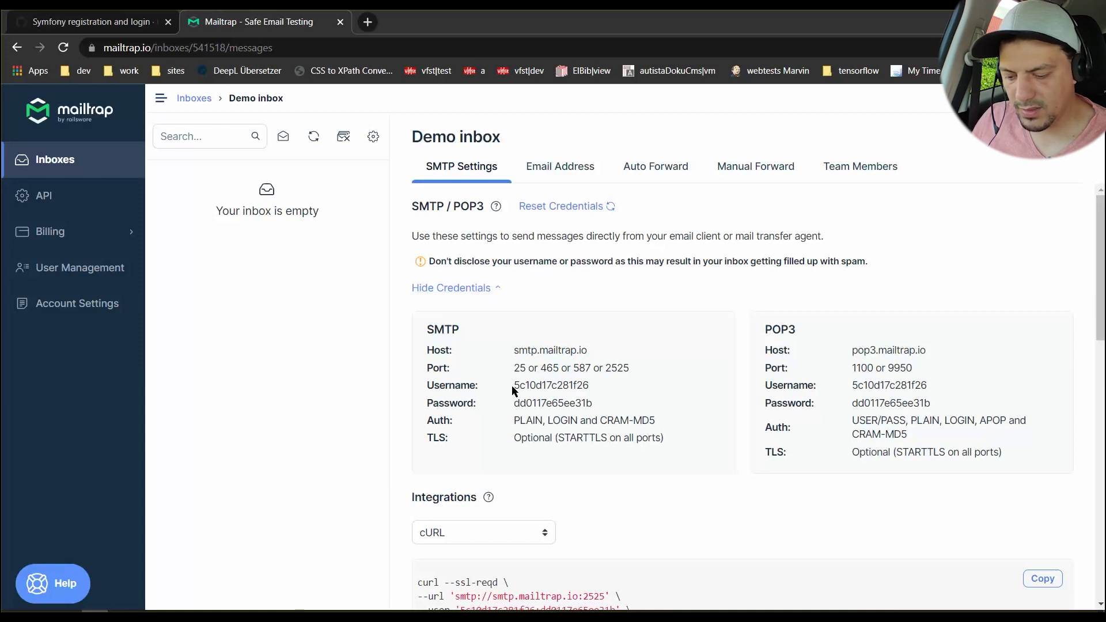
scroll(523, 432, down, 2)
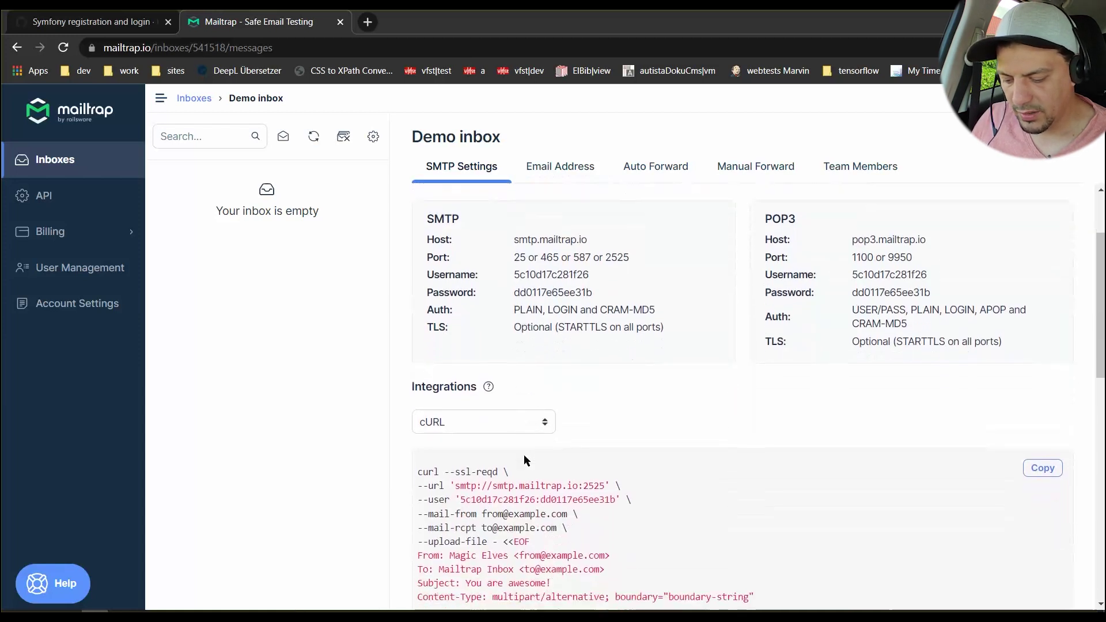
drag(462, 499, 619, 499)
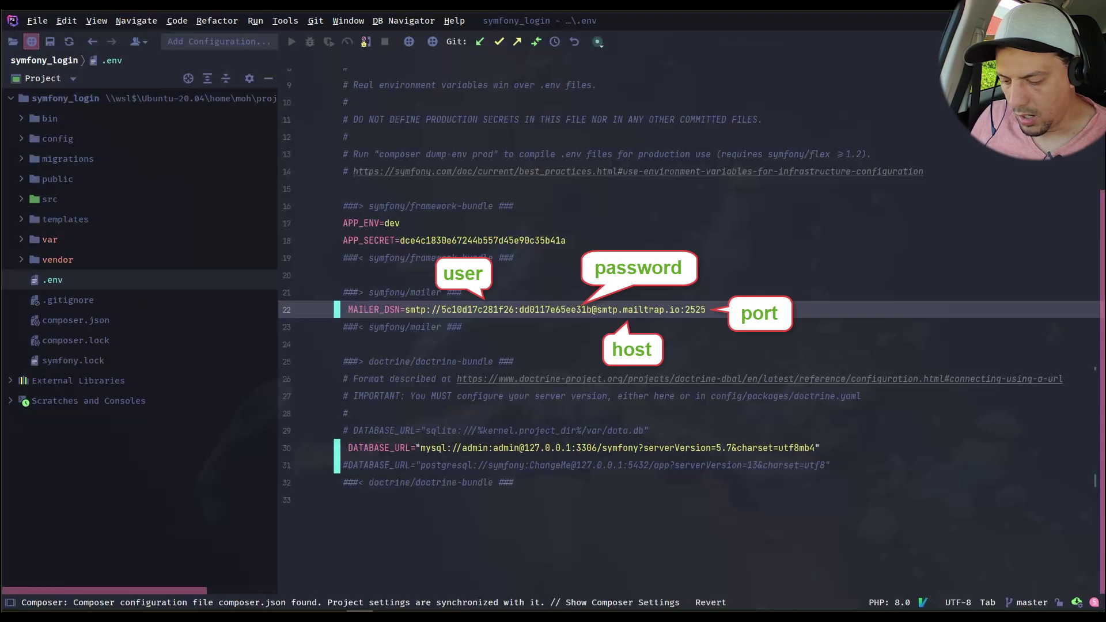
key(Escape)
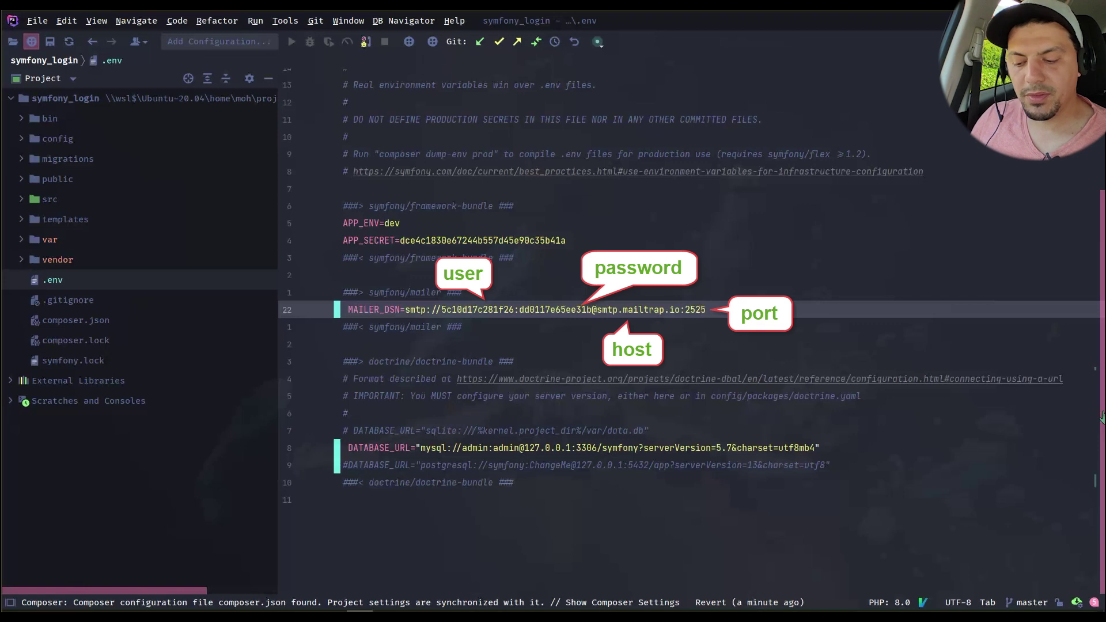
key(alt+F12)
text(ph)
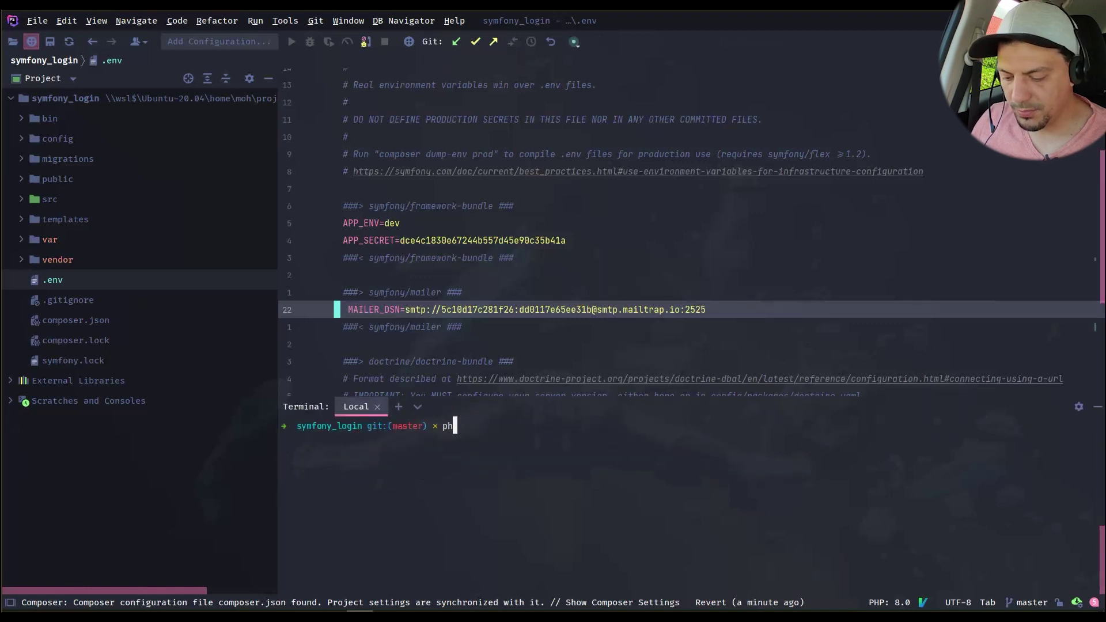
text(p bin/consol)
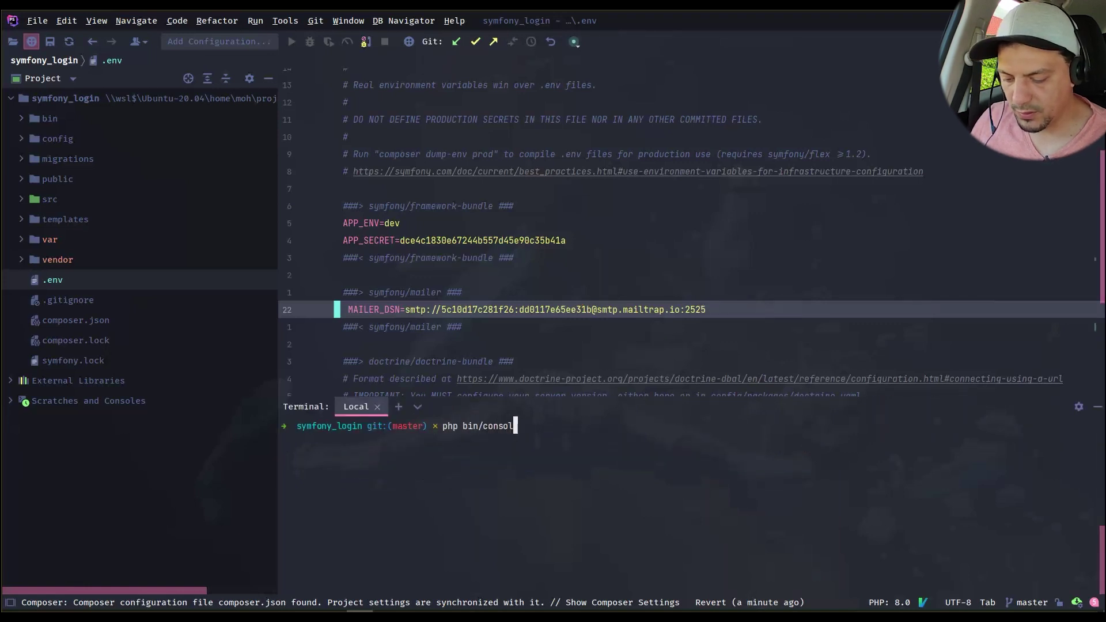
text(e make:user)
Run make:user with default answers to generate the App\Entity\User class.
key(Return)
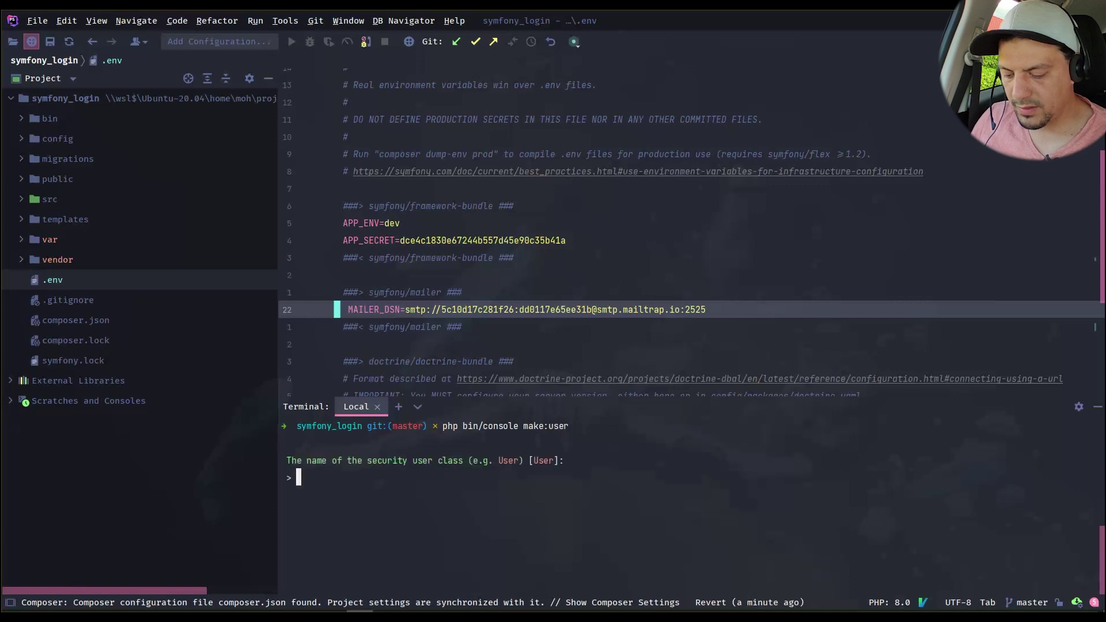
key(Return)
key(Return)
key(Return)
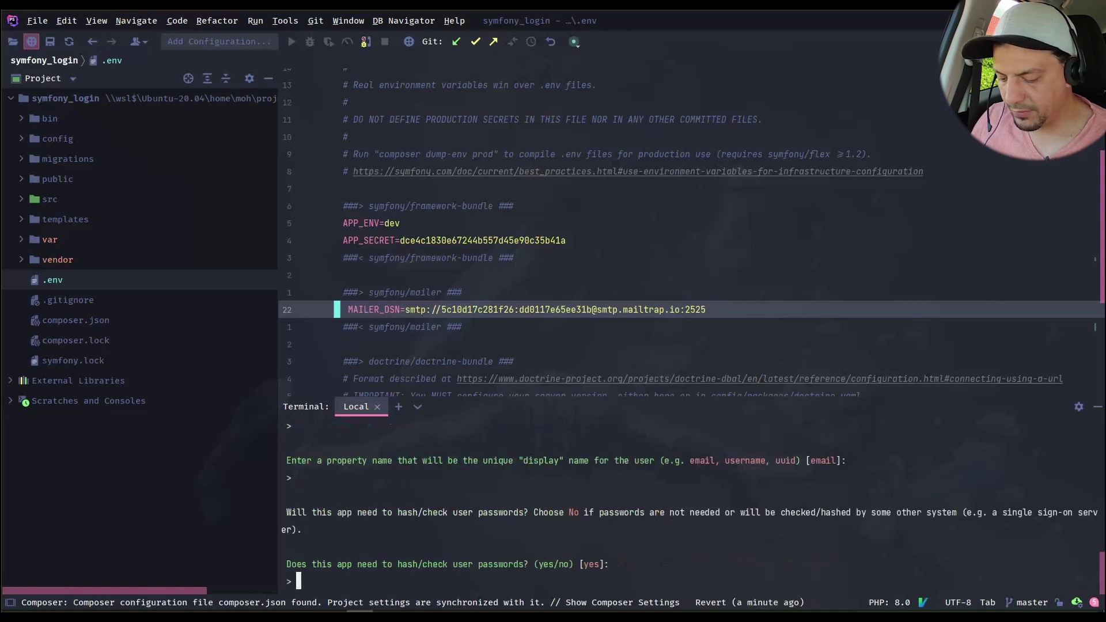
key(Return)
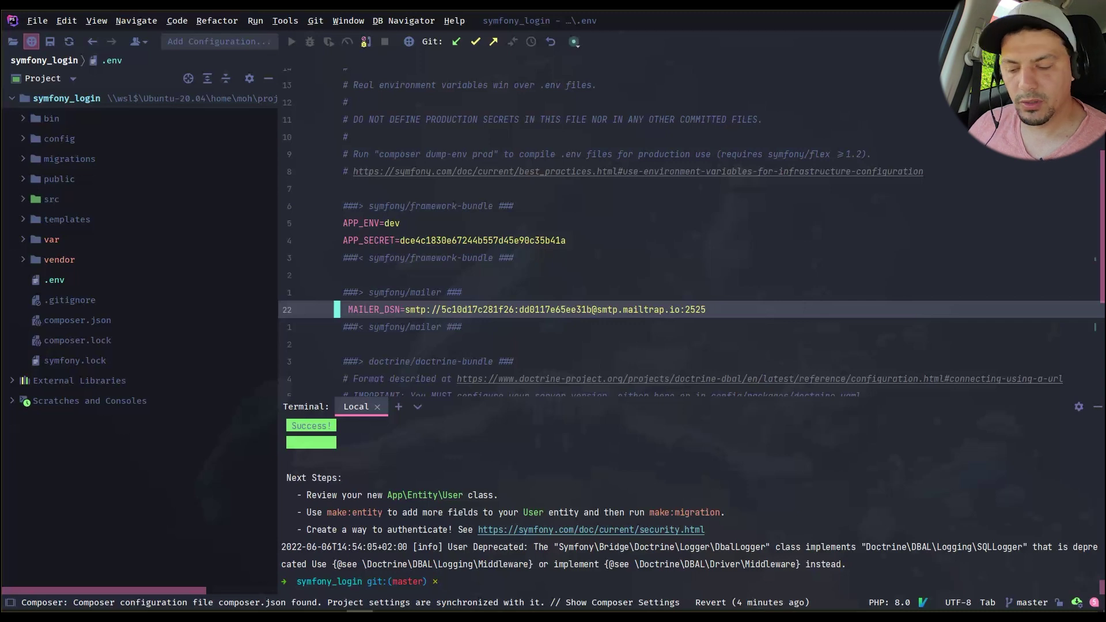
text(php bin/)
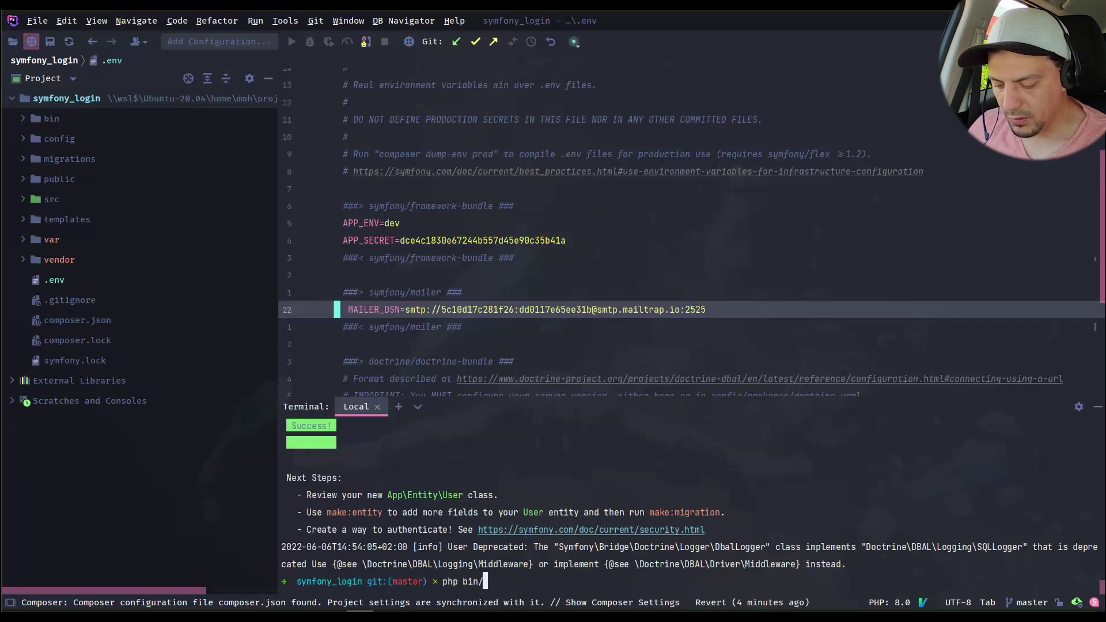
text(console make:auth)
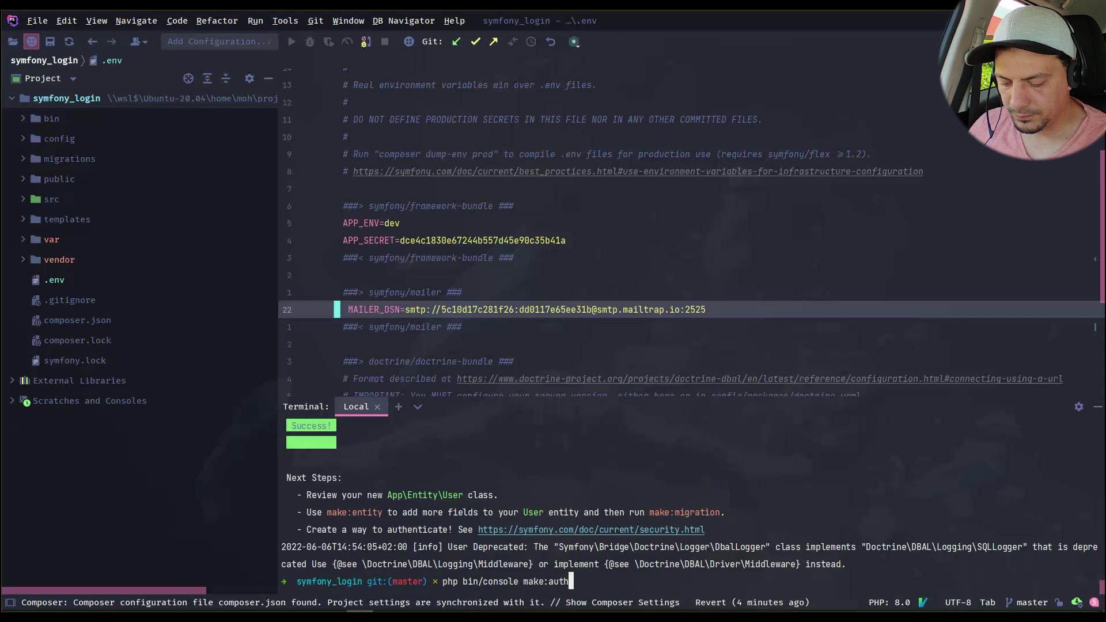
Run make:auth with a login form authenticator named app and the default controller name.
key(Return)
text(1)
key(Return)
text(a)
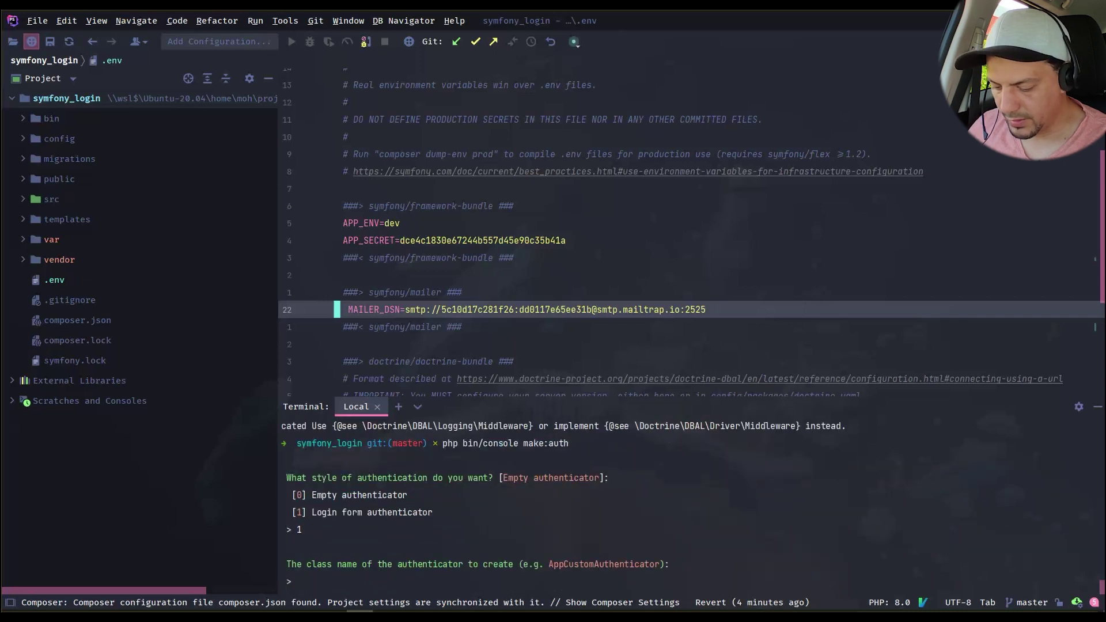
text(pp)
key(Return)
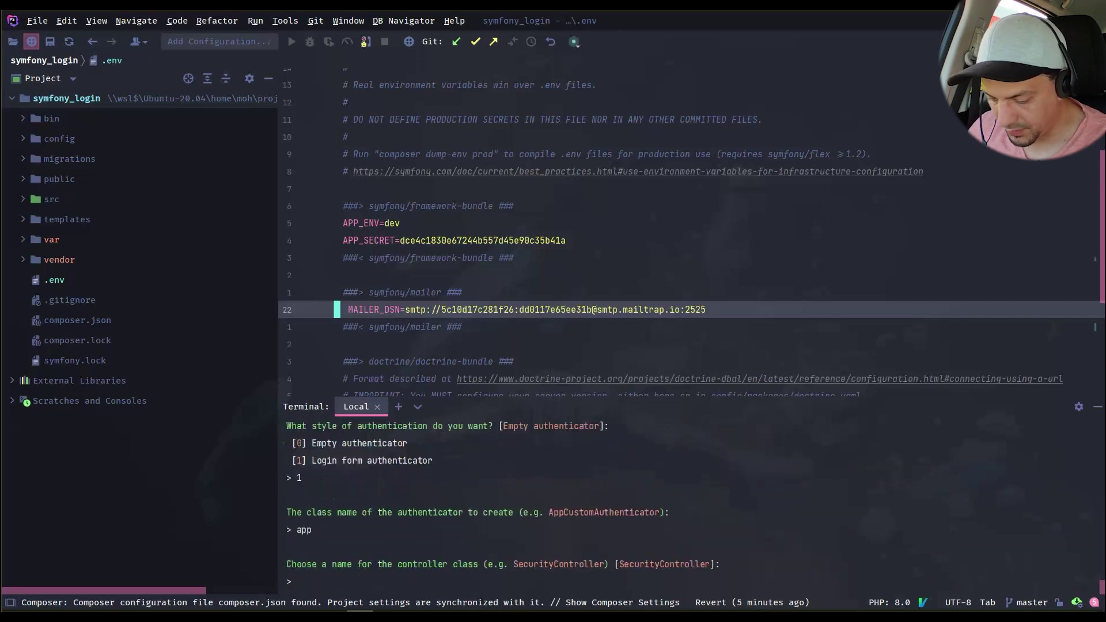
key(Return)
key(Return)
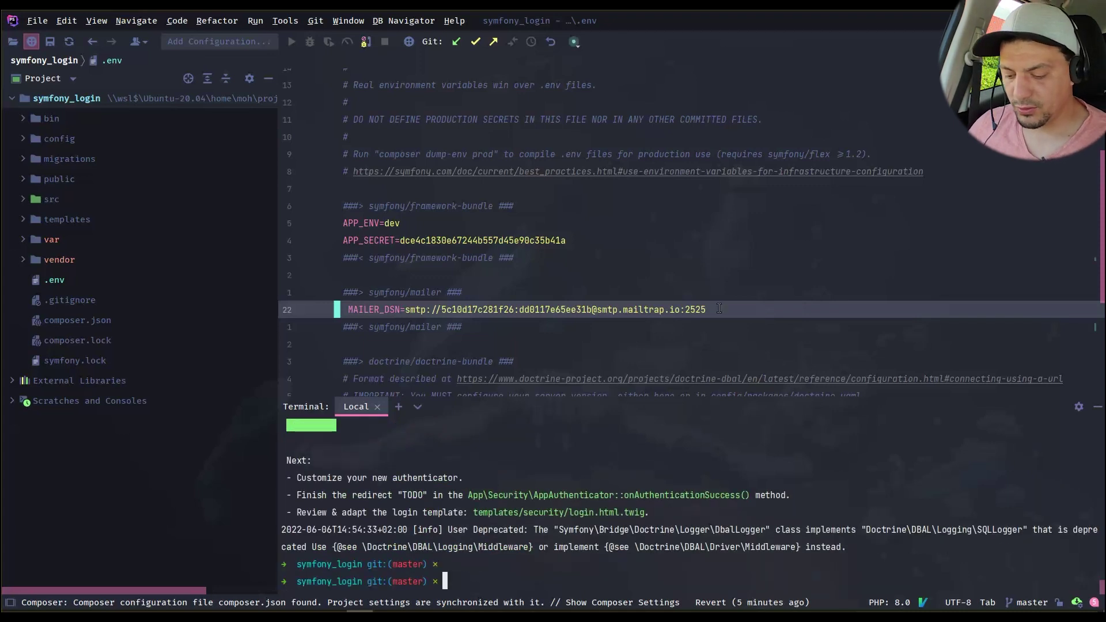
text(php bin)
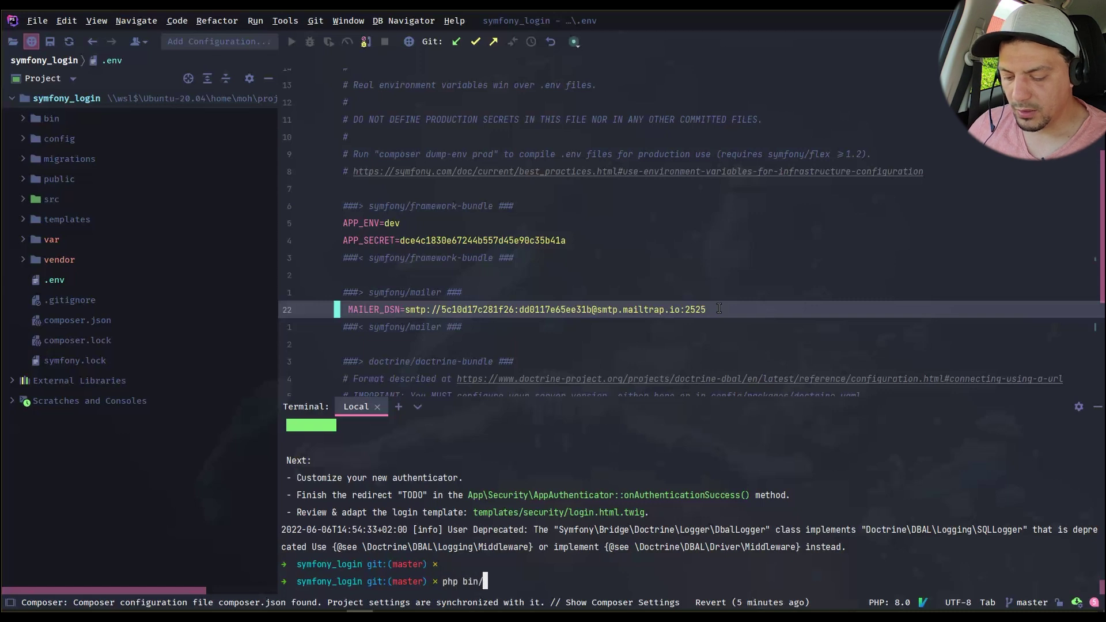
text(/console make:co)
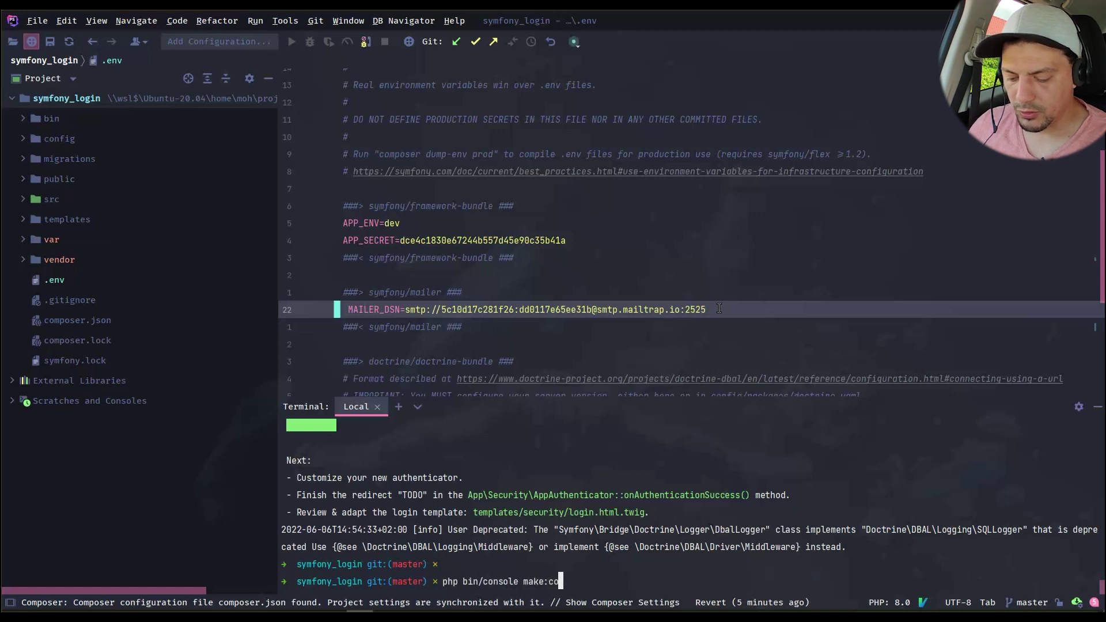
text(ntroller ad)
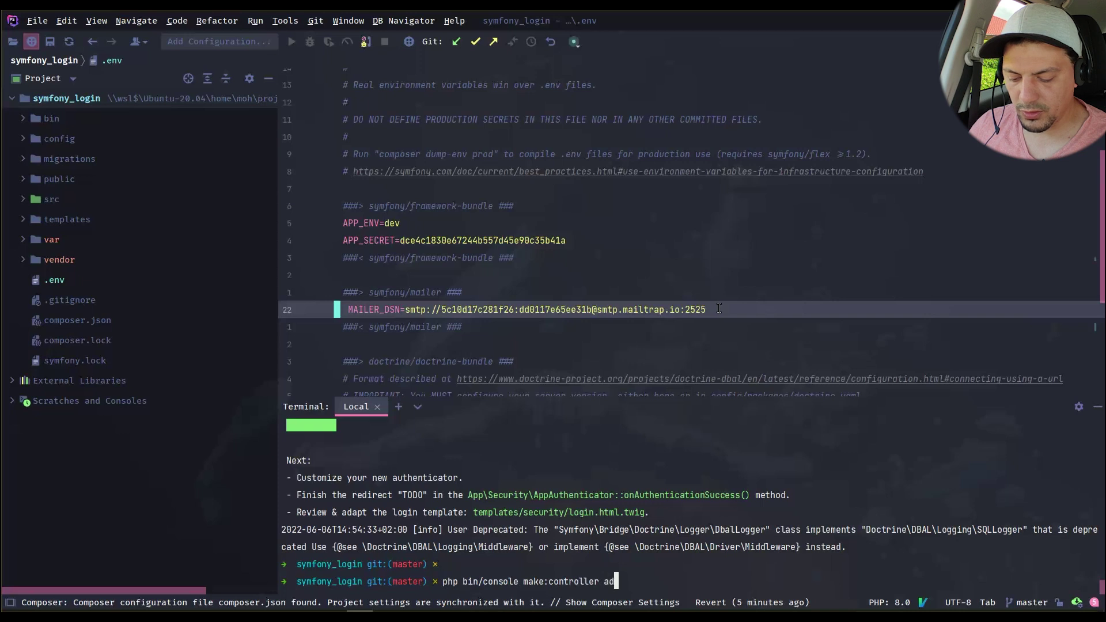
text(min)
Generate the admin controller with make:controller and open AdminController.php from src/Controller.
key(Return)
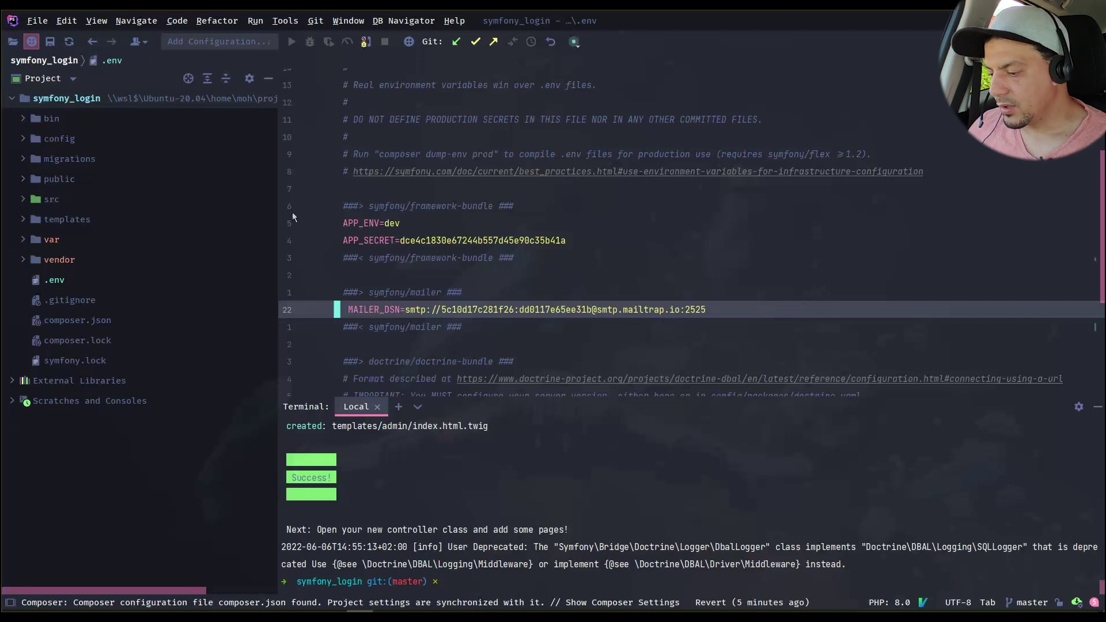
click(22, 198)
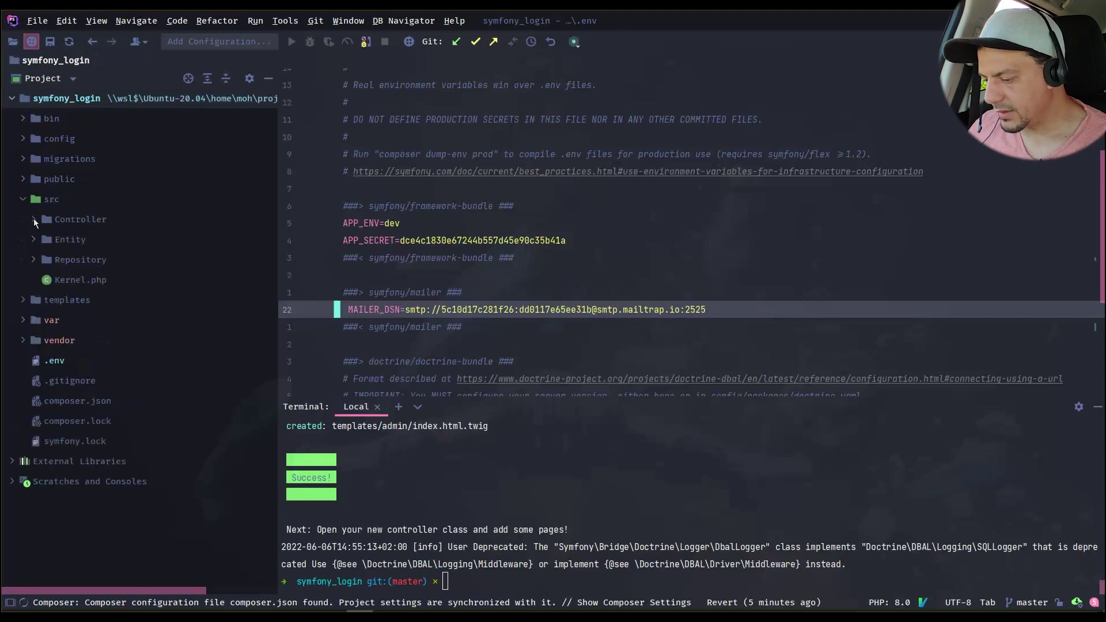
click(33, 219)
double_click(95, 259)
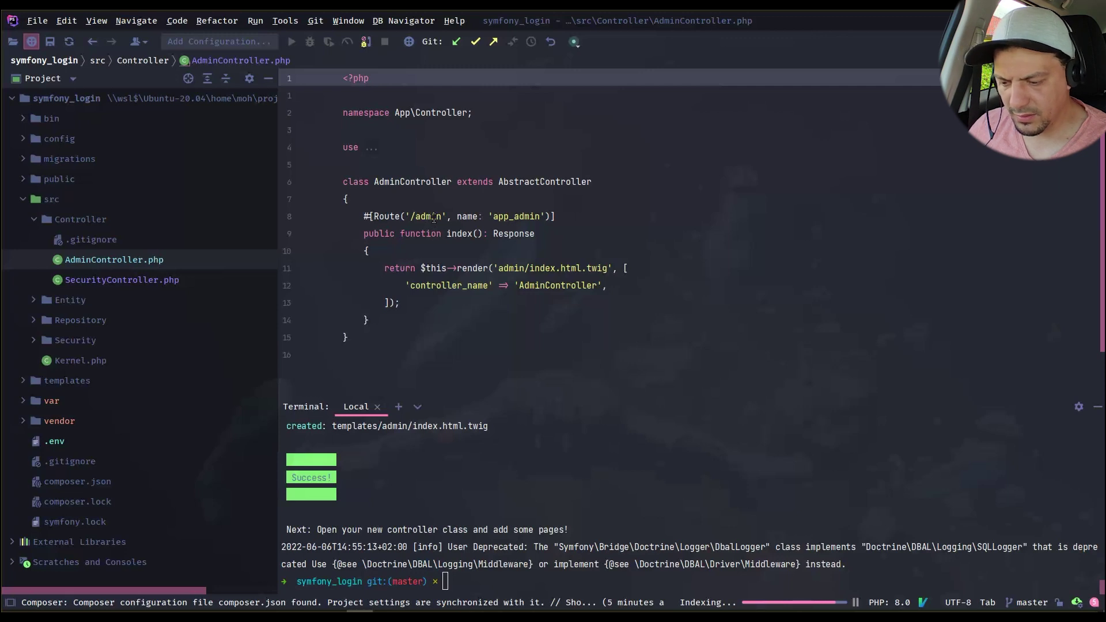
Add denyAccessUnlessGranted('IS_AUTHENTICATED_FULLY') to index, remove the render parameters, and reformat.
click(433, 268)
key(shift+o)
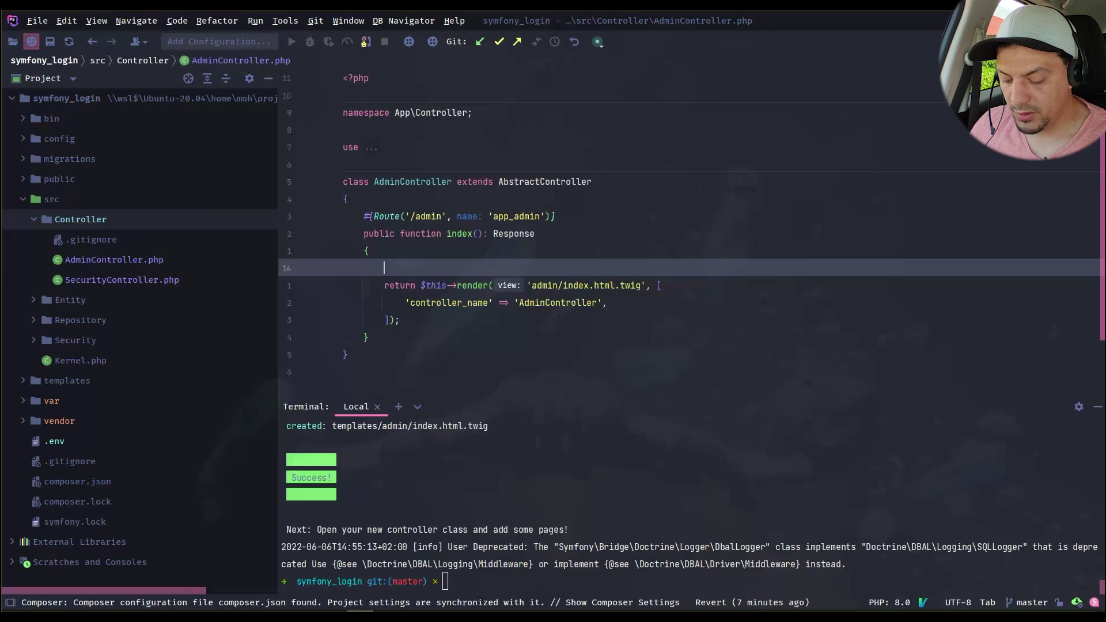
text($thi)
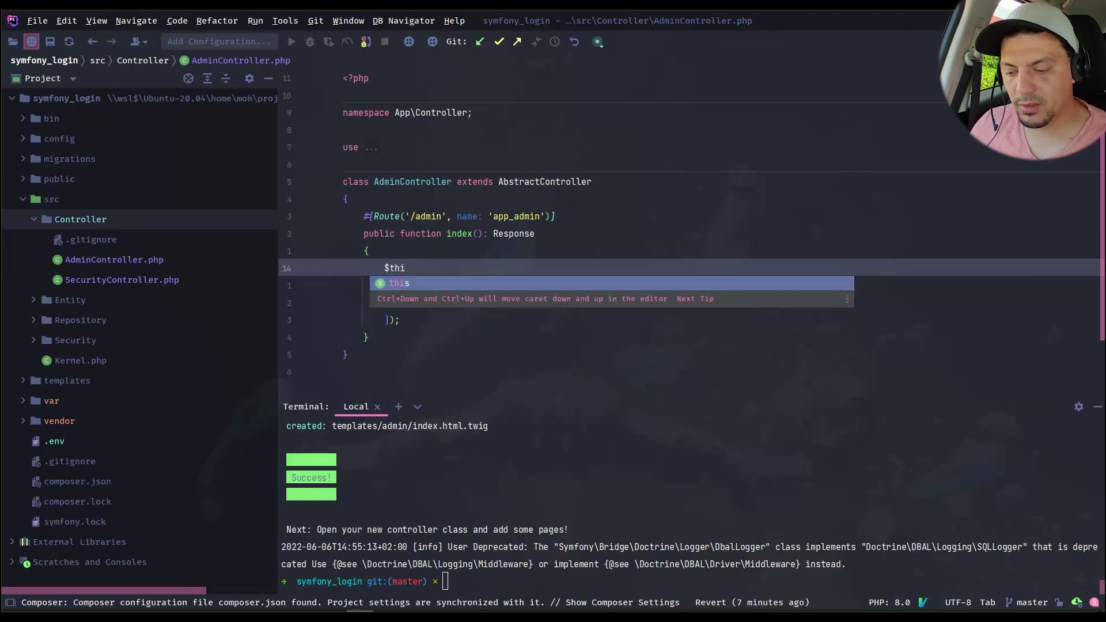
text(s->)
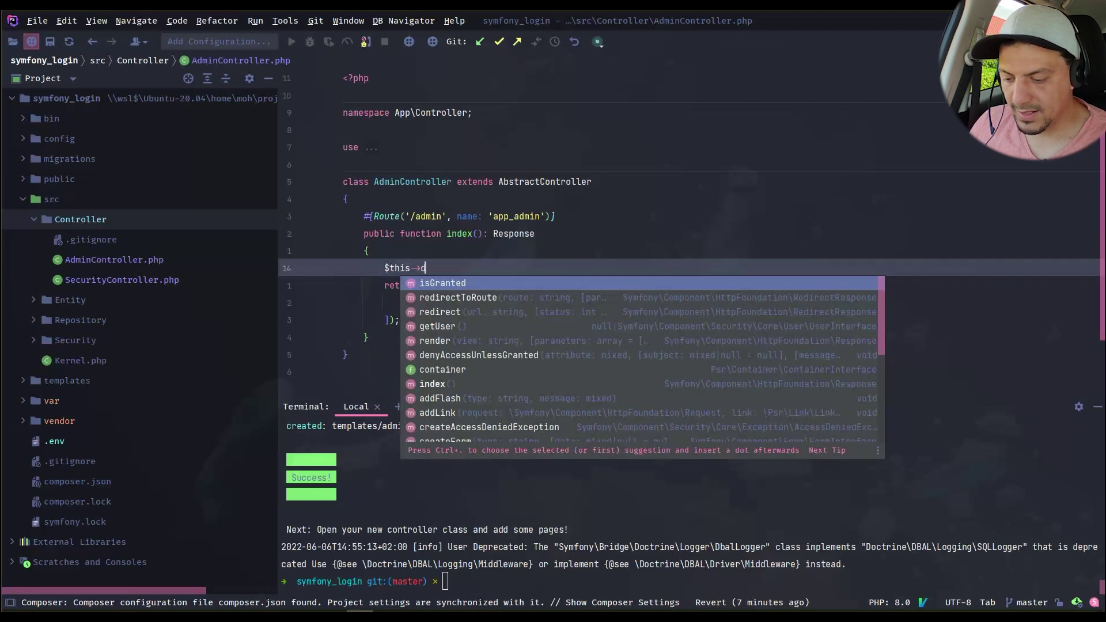
text(de)
key(Return)
text(")
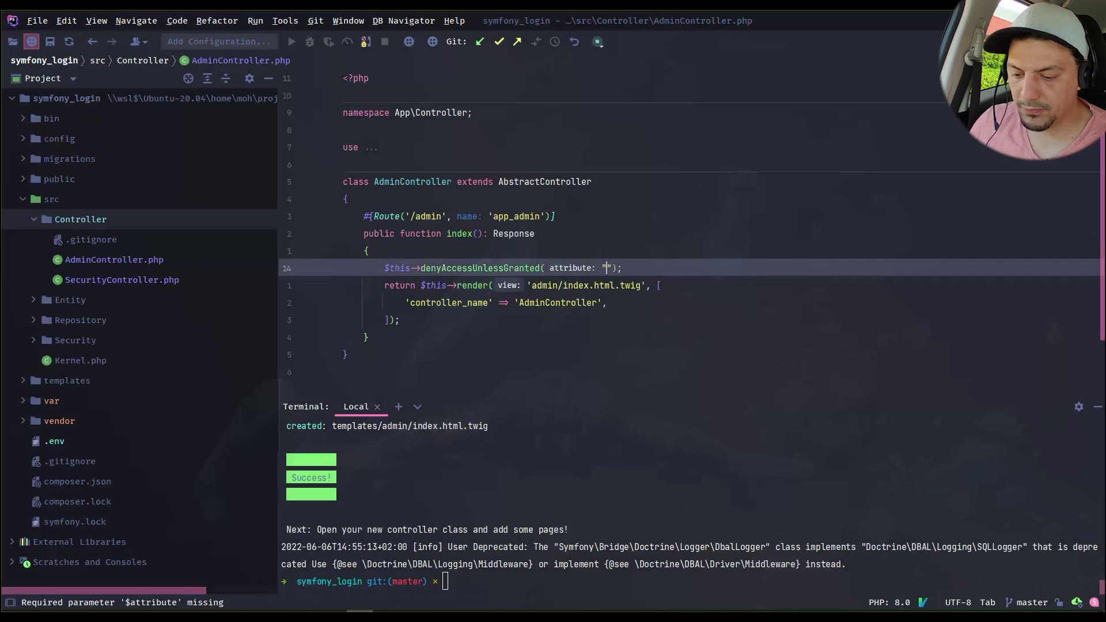
text(IS_AUTHENTICATED_FULLY)
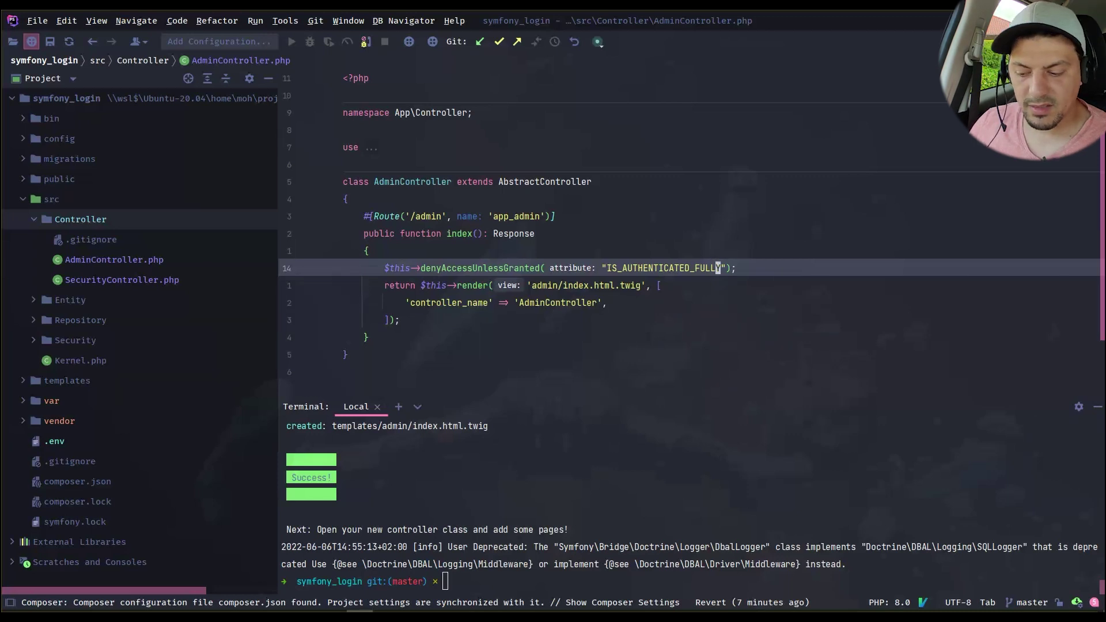
key(Down)
key(Down)
key(Down)
key(Home)
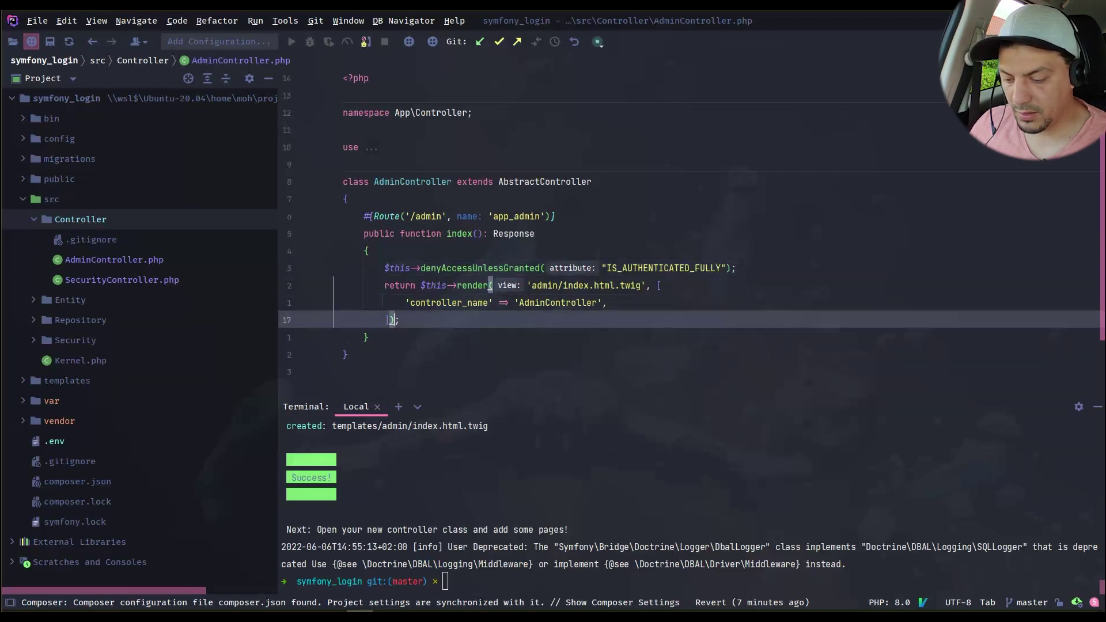
key(BackSpace)
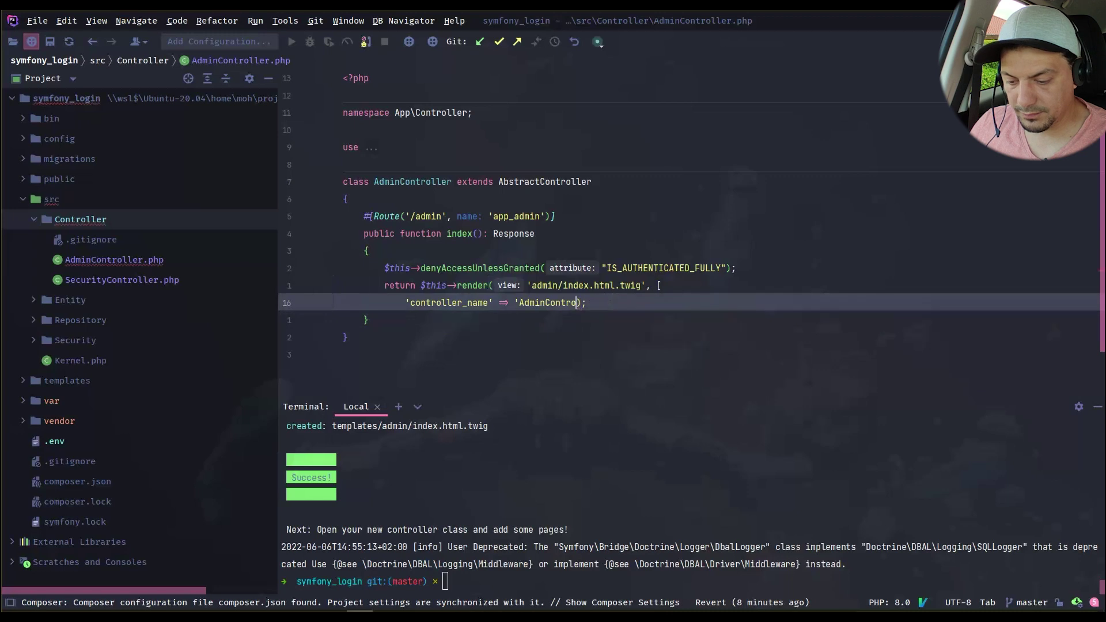
key(BackSpace)
key(ctrl+alt+l)
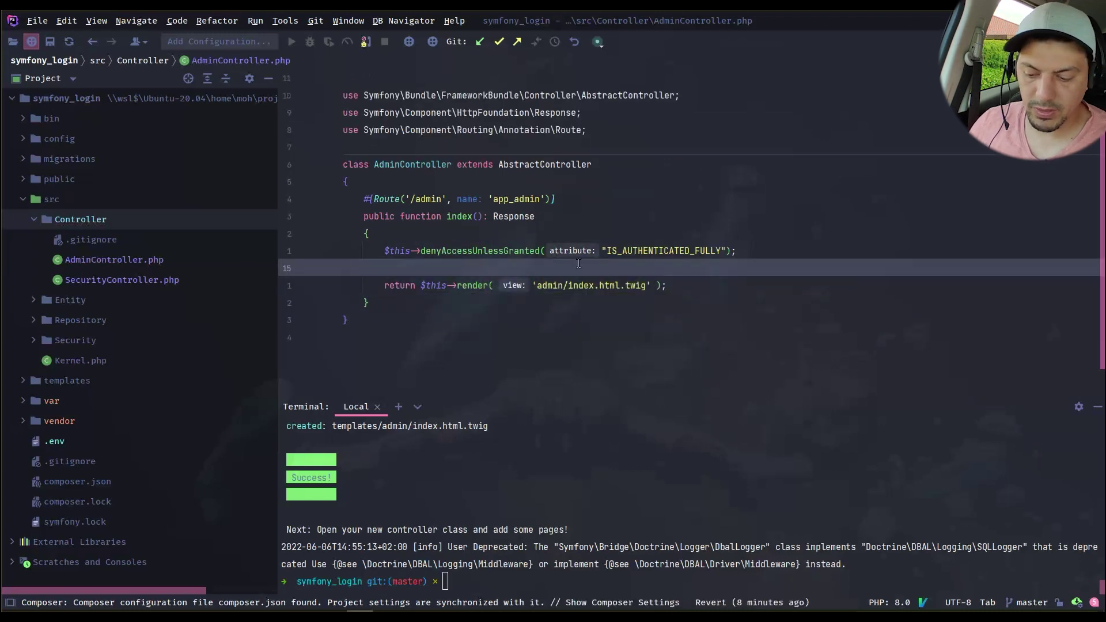
Open admin/index.html.twig and clear the sample style block and div content.
ctrl+click(590, 286)
key(Down)
key(Down)
key(Down)
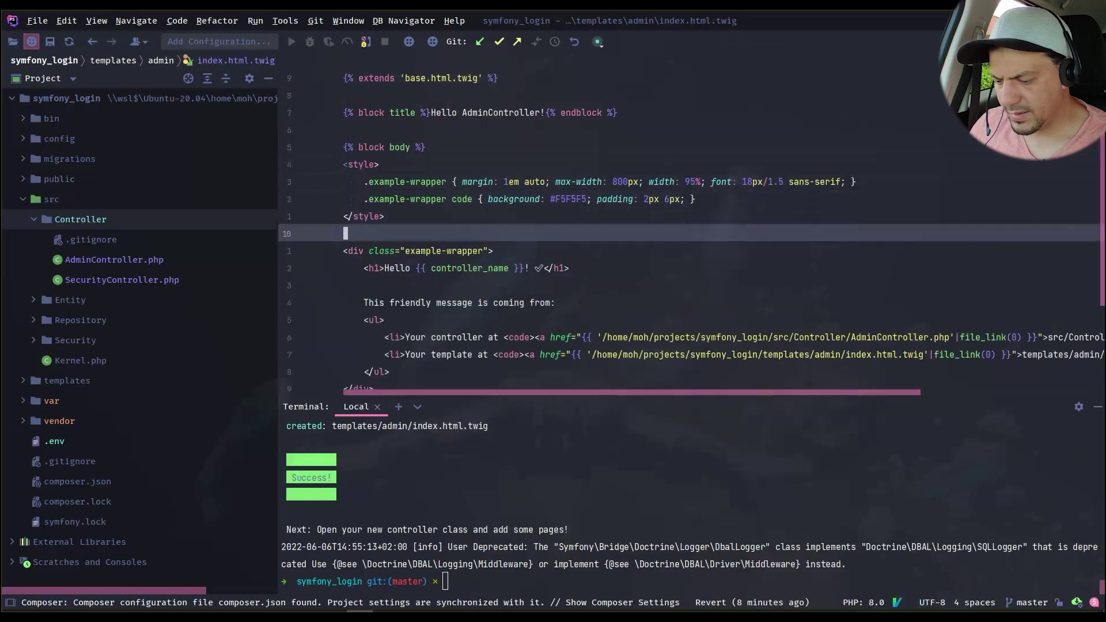
key(Up)
key(Up)
key(Up)
key(Up)
key(ctrl+y)
key(ctrl+y)
key(ctrl+y)
key(Down)
key(ctrl+w)
key(ctrl+w)
key(Delete)
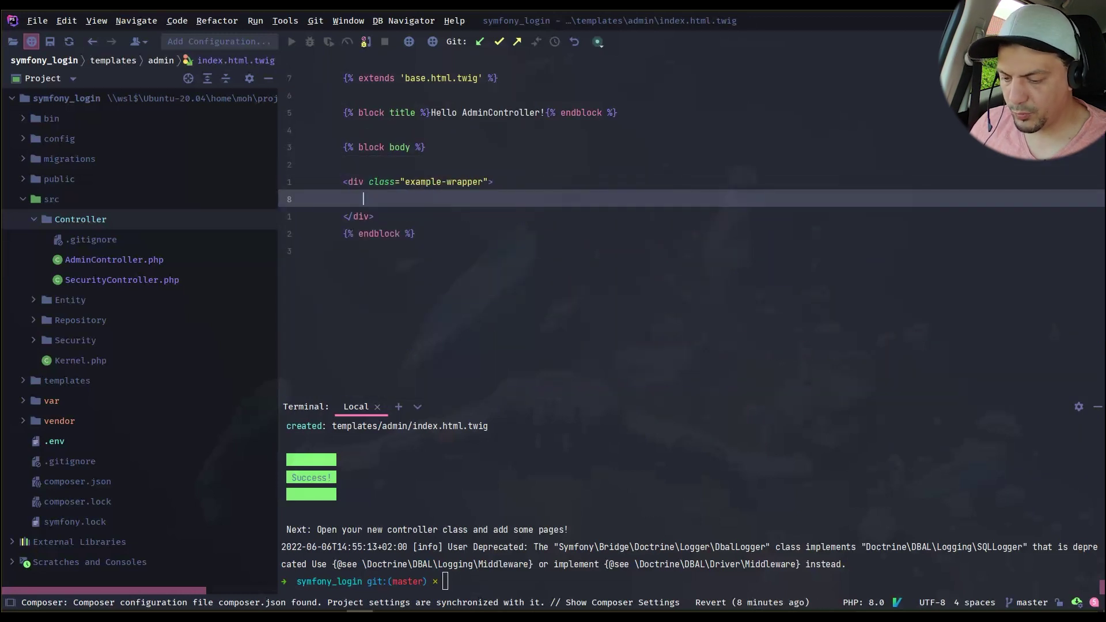
Add an h1 greeting with the user's email and a Logout link to app_logout.
key(Tab)
text(hel)
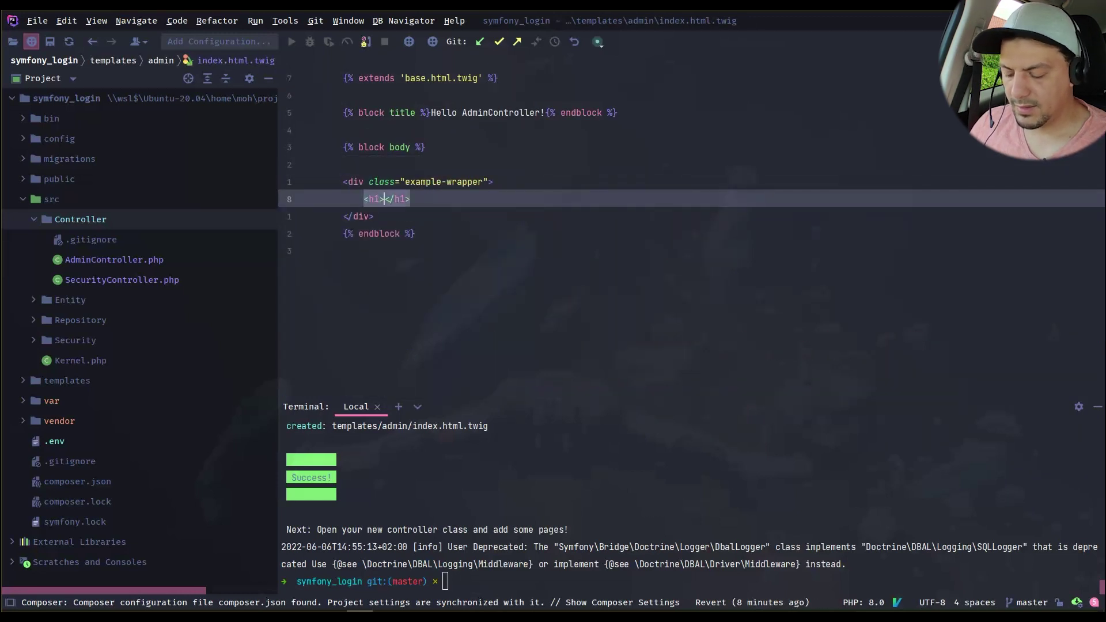
text(lo {{ )
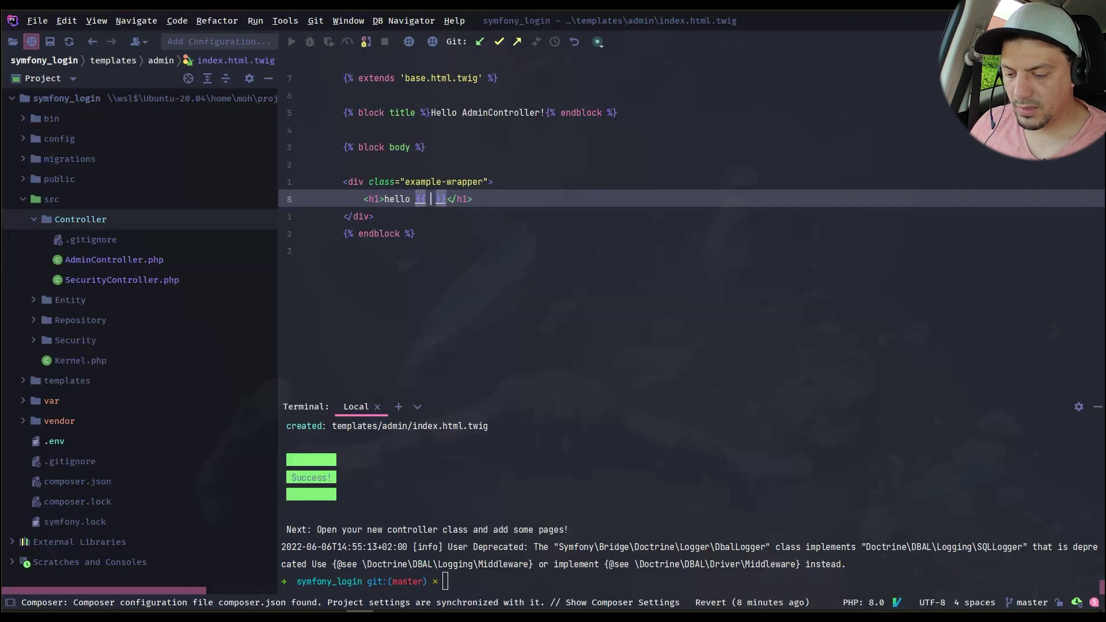
text(app.user)
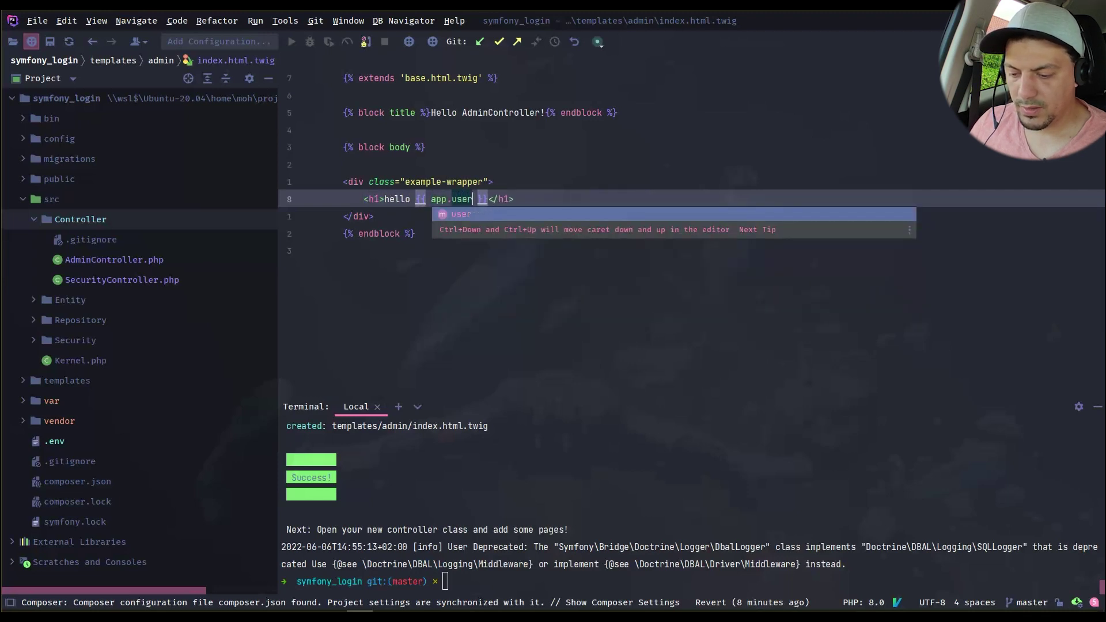
text(.em)
key(Return)
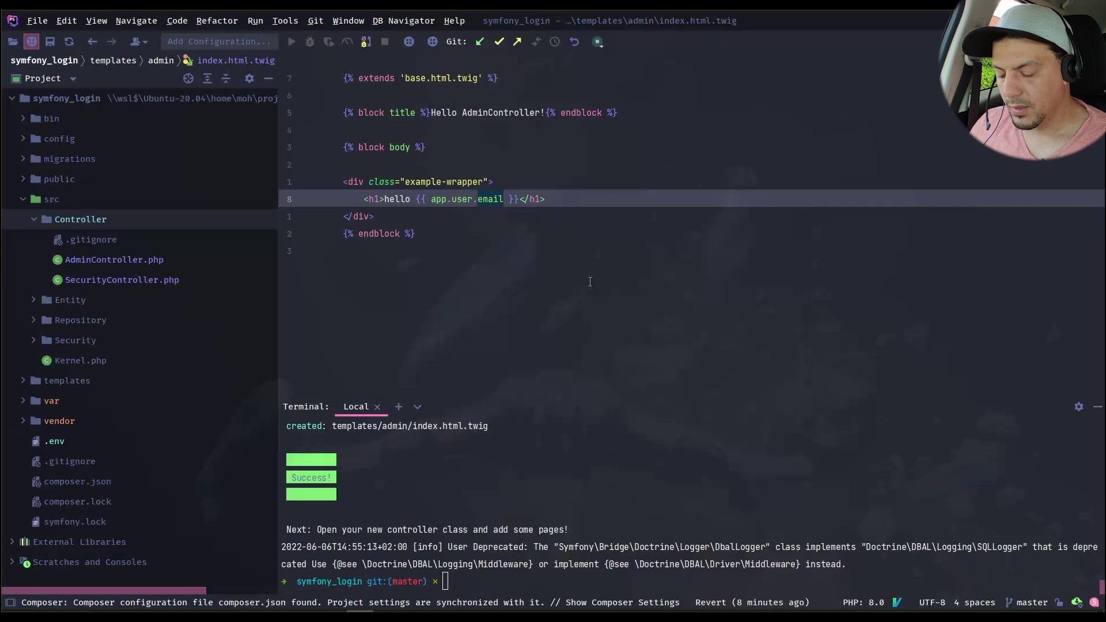
key(shift+Return)
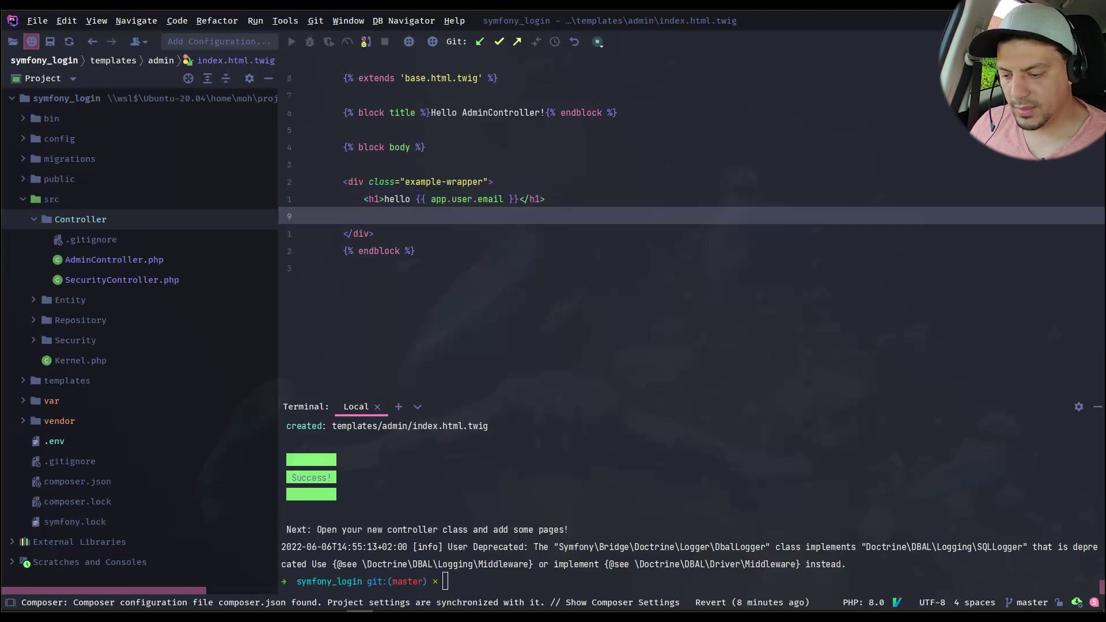
key(Tab)
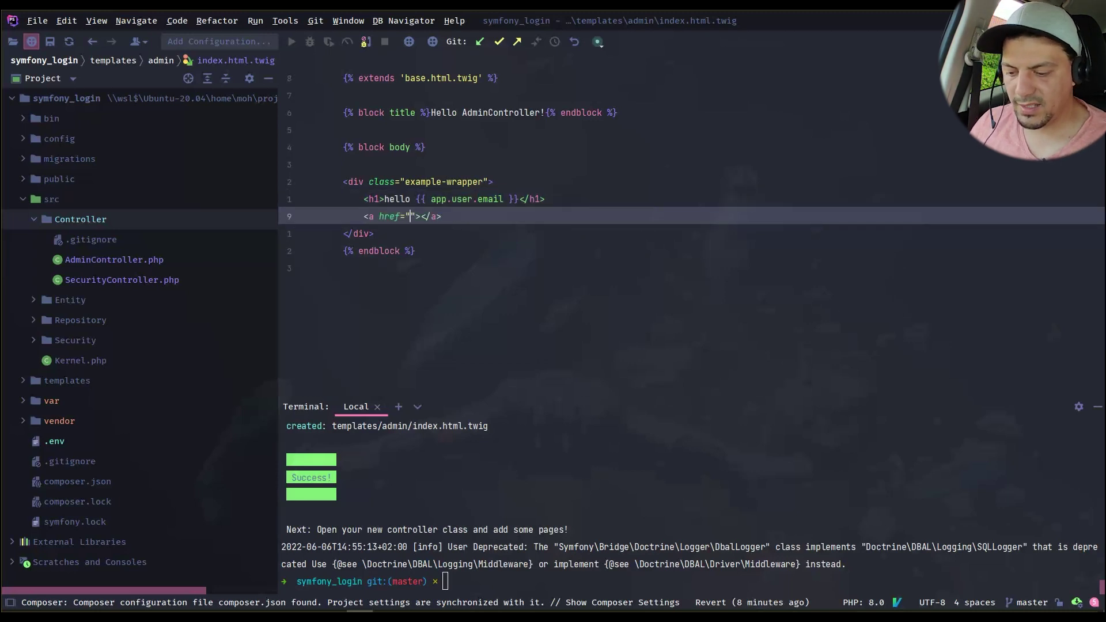
text({{ path('app_)
key(Down)
key(Return)
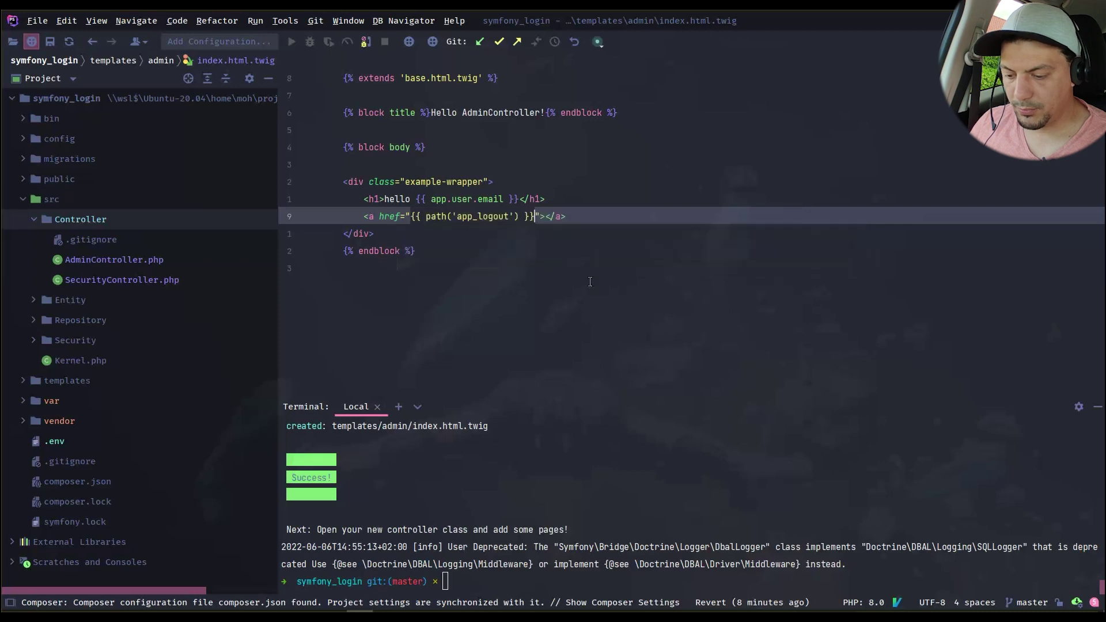
key(Right)
key(Right)
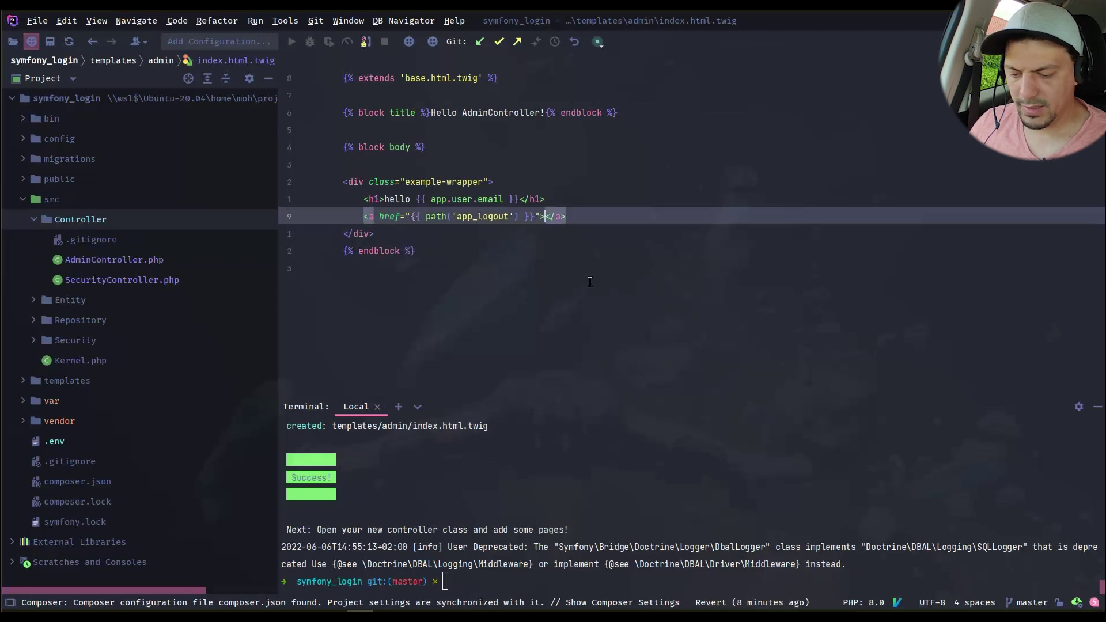
text(Logout)
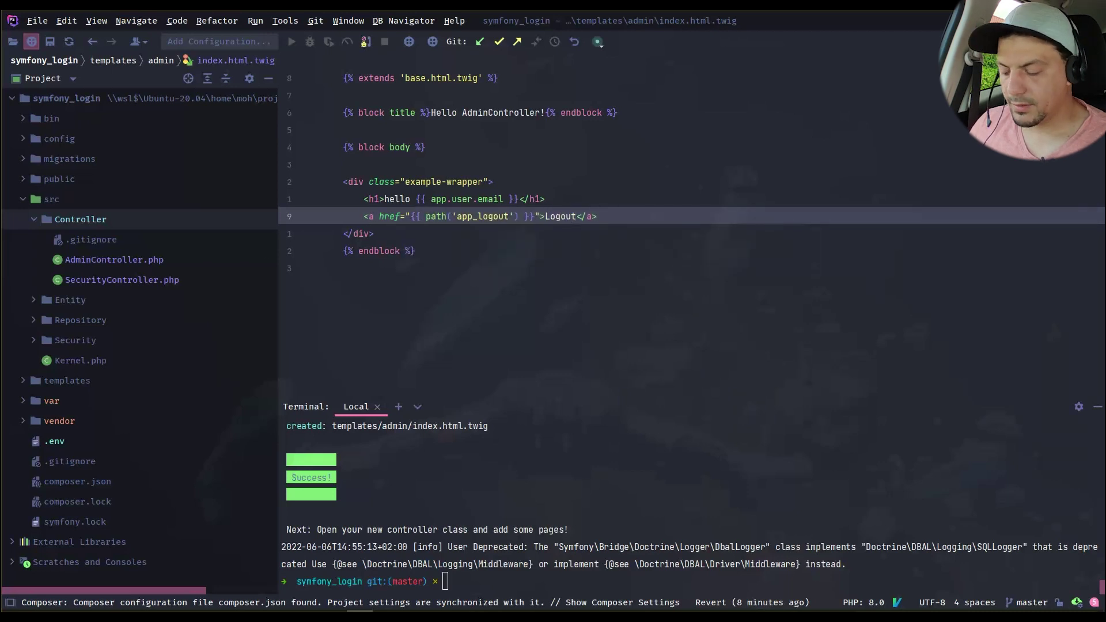
click(109, 280)
double_click(109, 278)
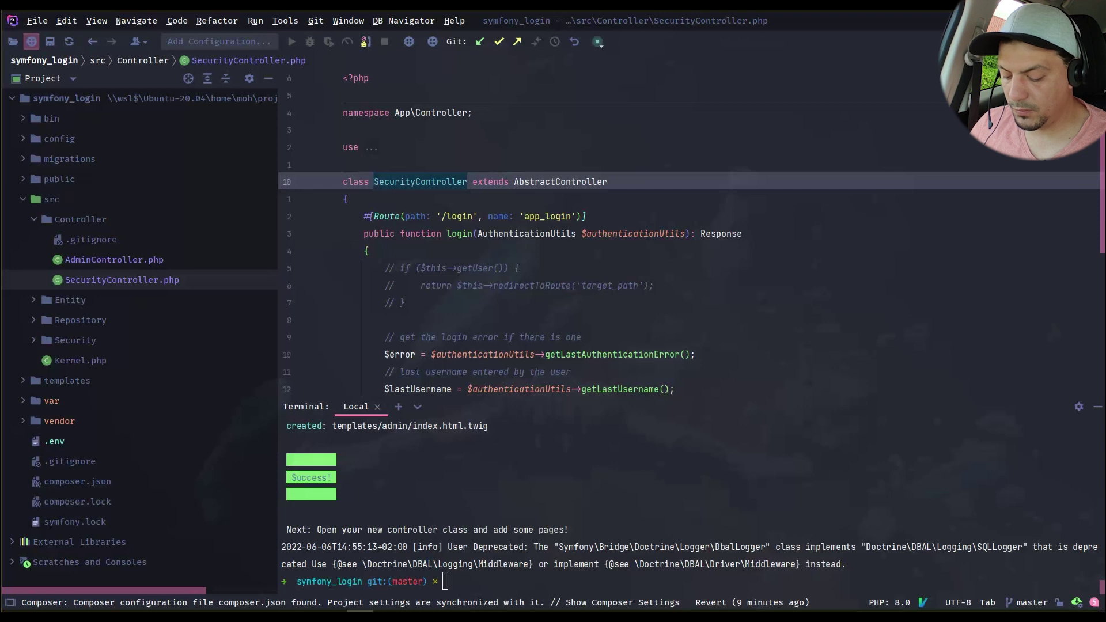
Uncomment the logged-in user check and change its redirect from target_path to app_admin.
key(Down)
key(Down)
key(Down)
key(Down)
key(Down)
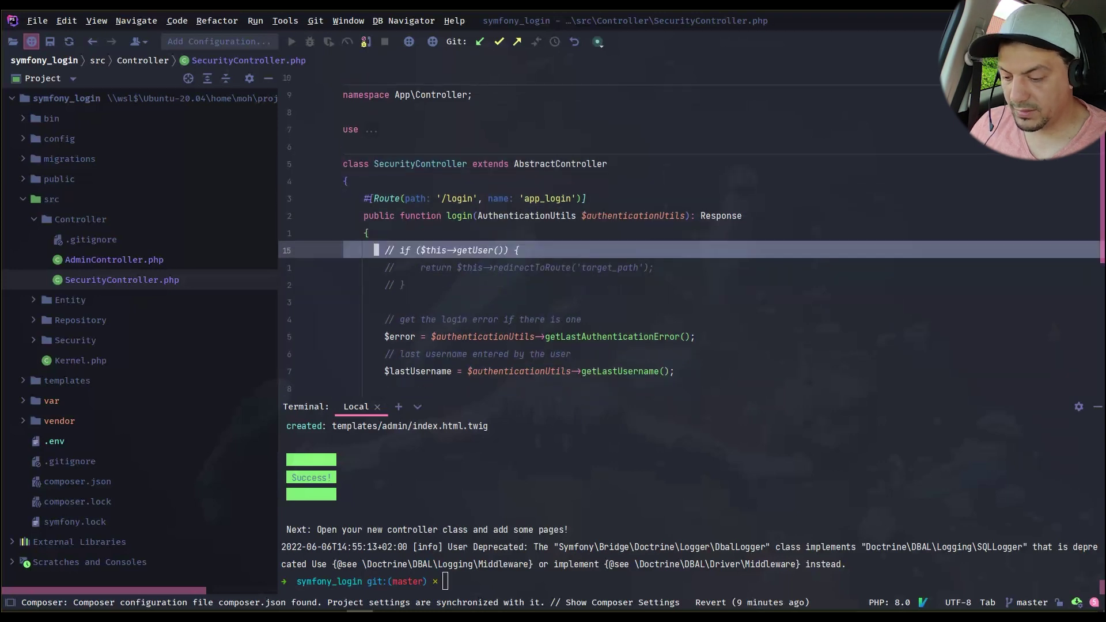
key(shift+Down)
key(shift+Down)
key(ctrl+slash)
key(Escape)
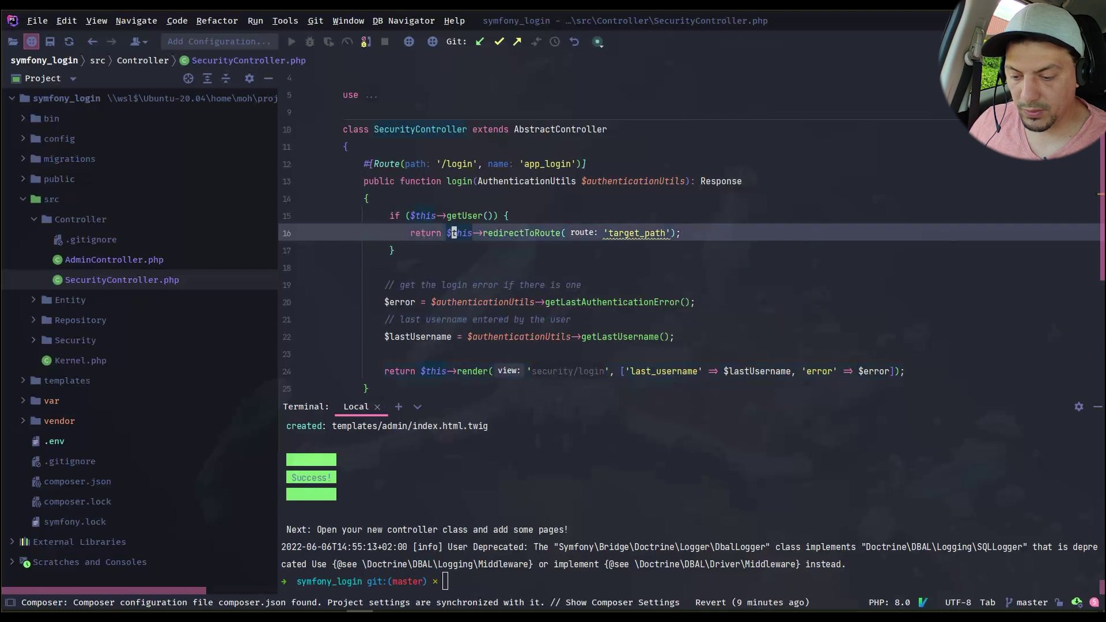
key(ctrl+Right)
key(ctrl+Right)
key(ctrl+Right)
key(ctrl+Right)
key(ctrl+Right)
key(ctrl+Delete)
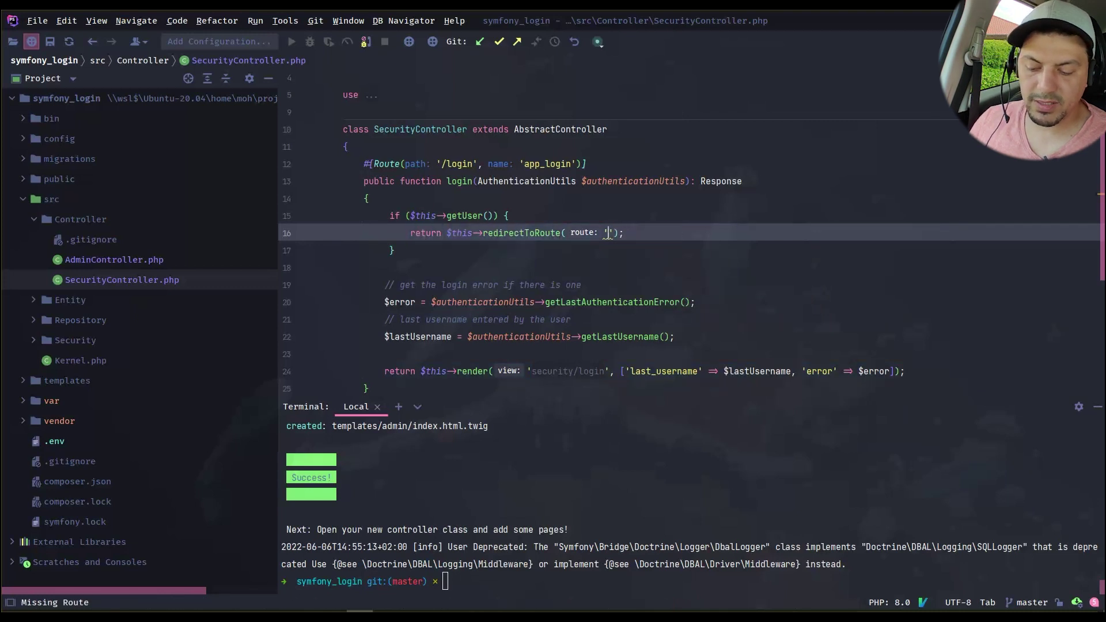
text(ad)
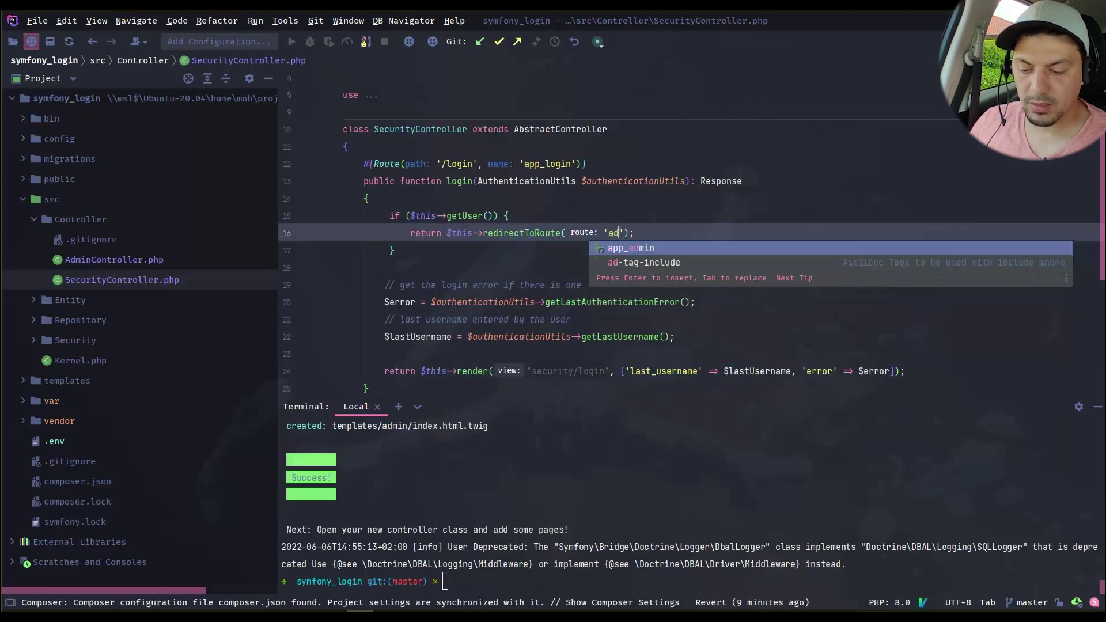
key(Return)
scroll(491, 307, down, 3)
scroll(492, 307, down, 3)
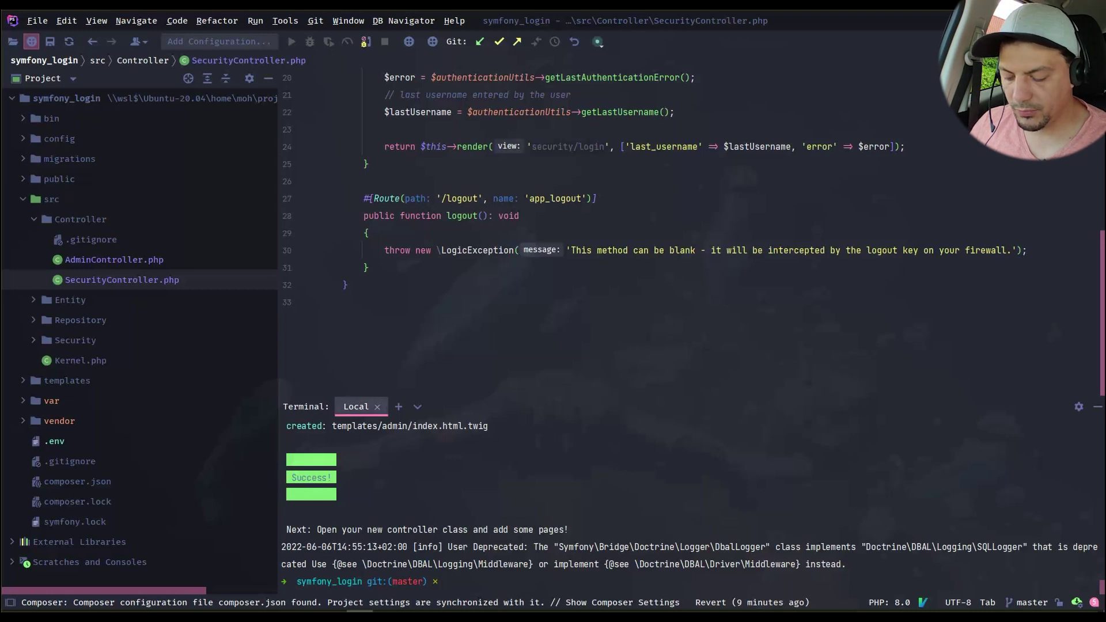
text(php bin/consol)
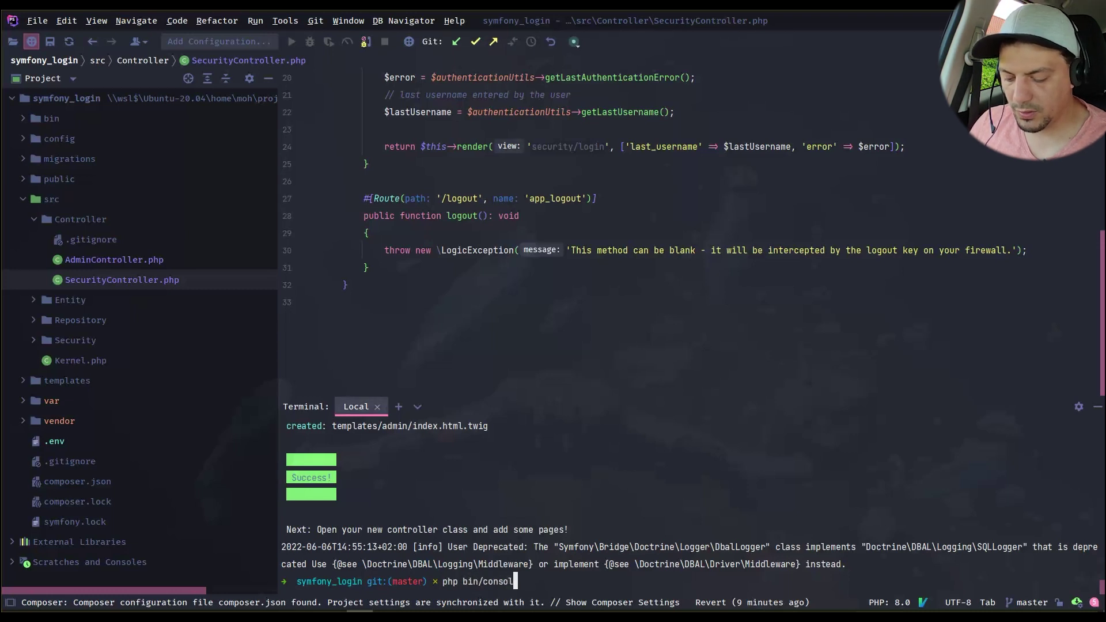
text(e make:re)
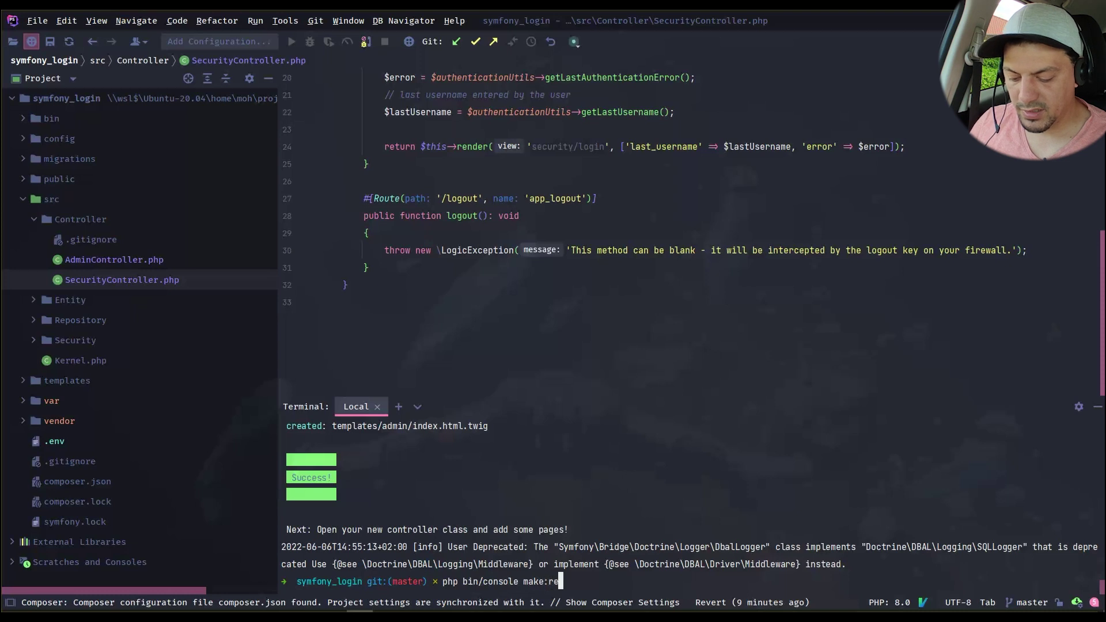
text(gistration)
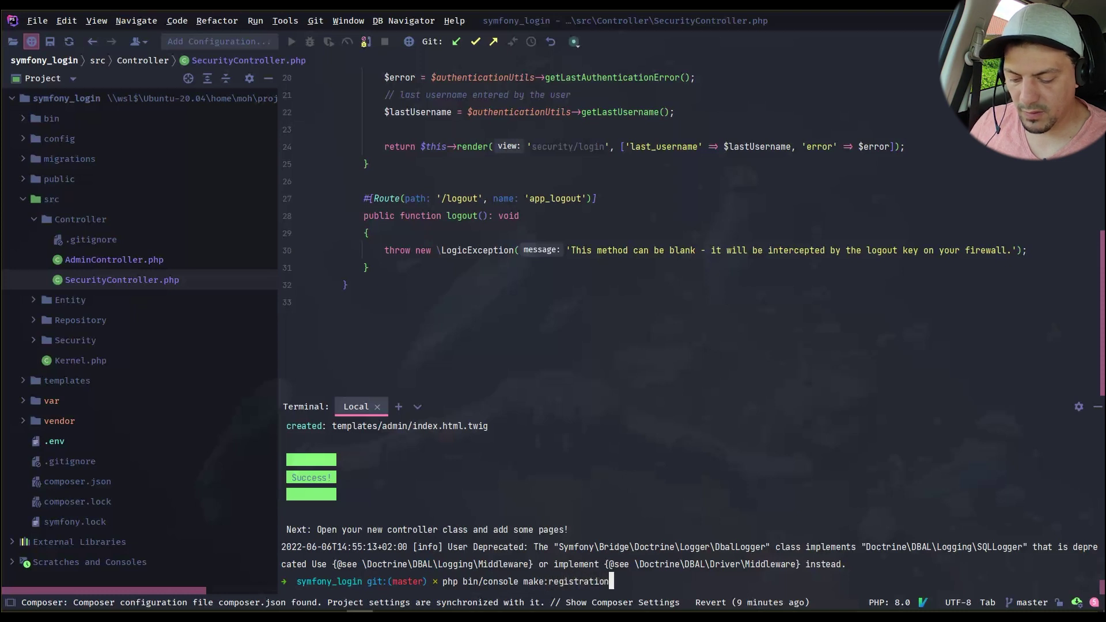
text(-form)
key(Return)
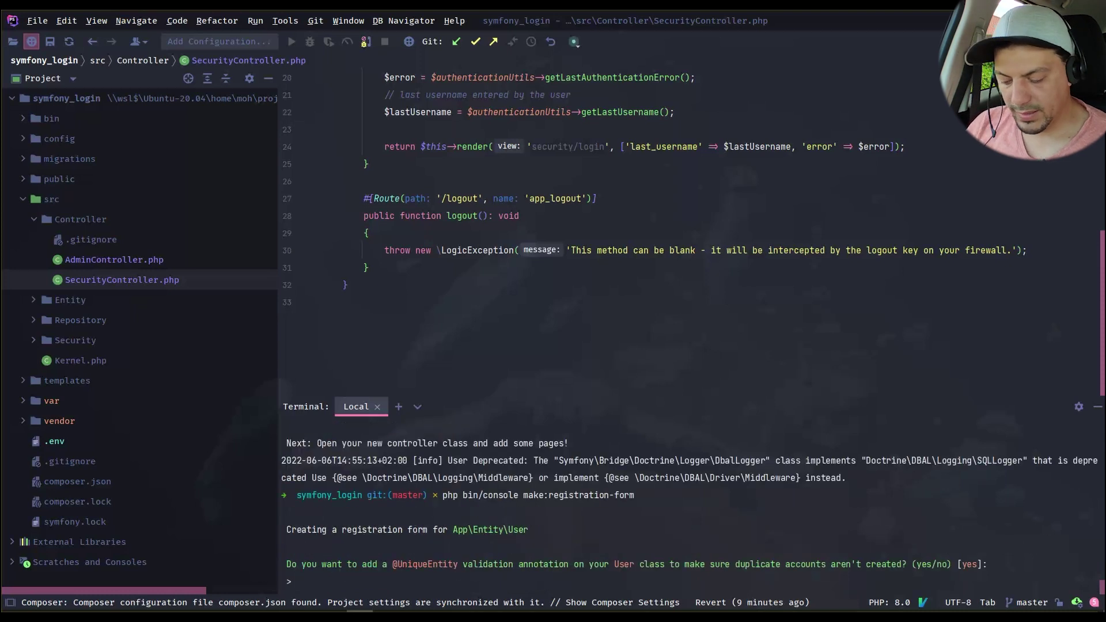
key(Return)
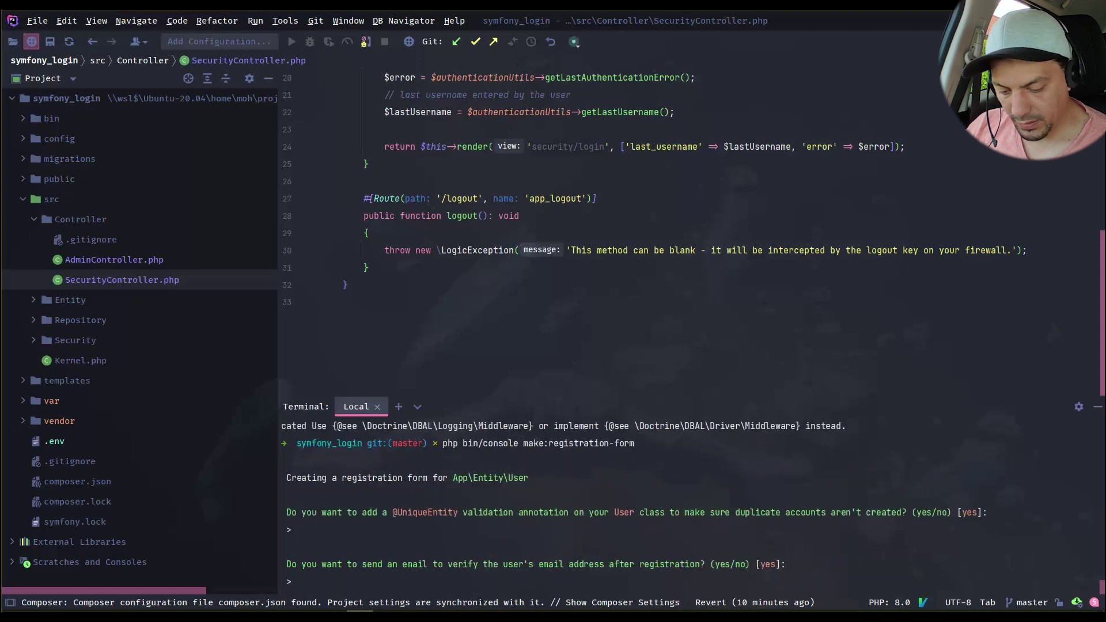
key(Return)
key(Return)
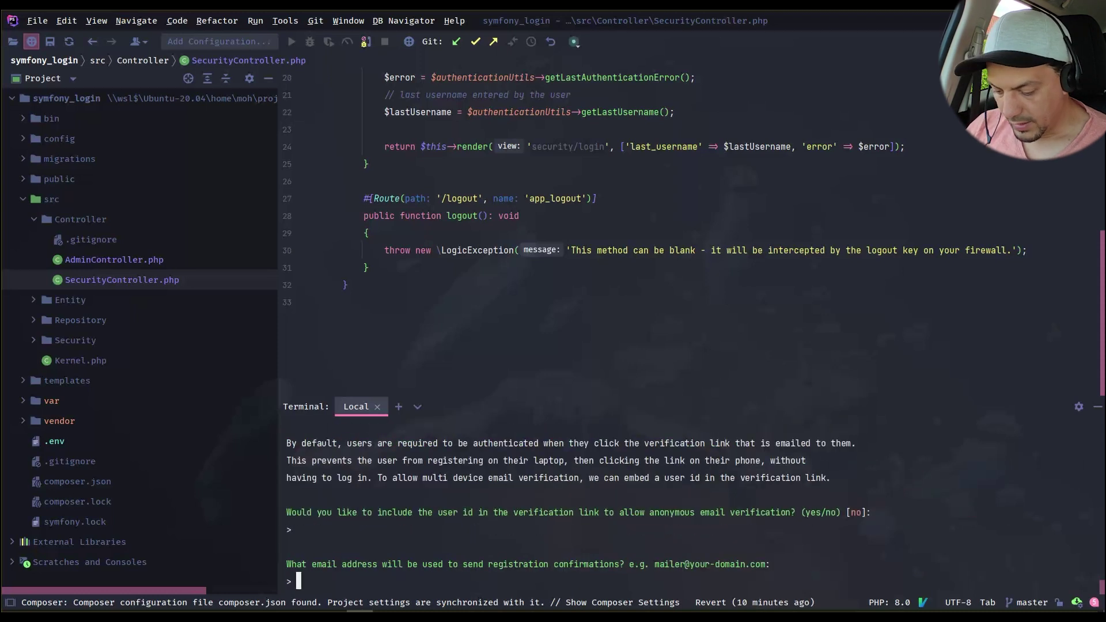
key(Return)
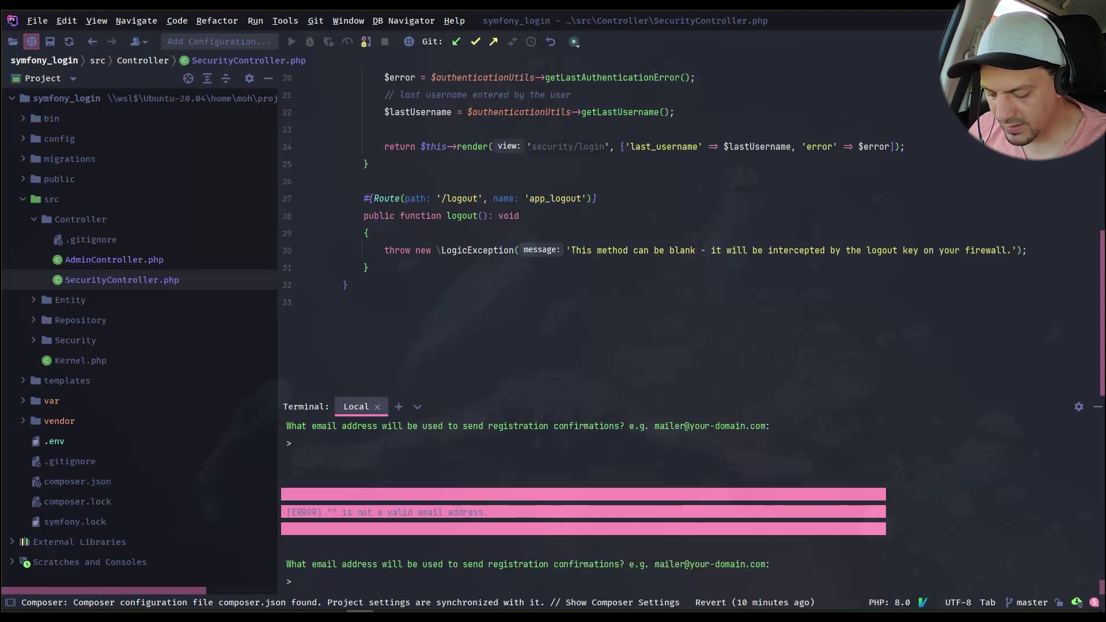
text(mailer@ma)
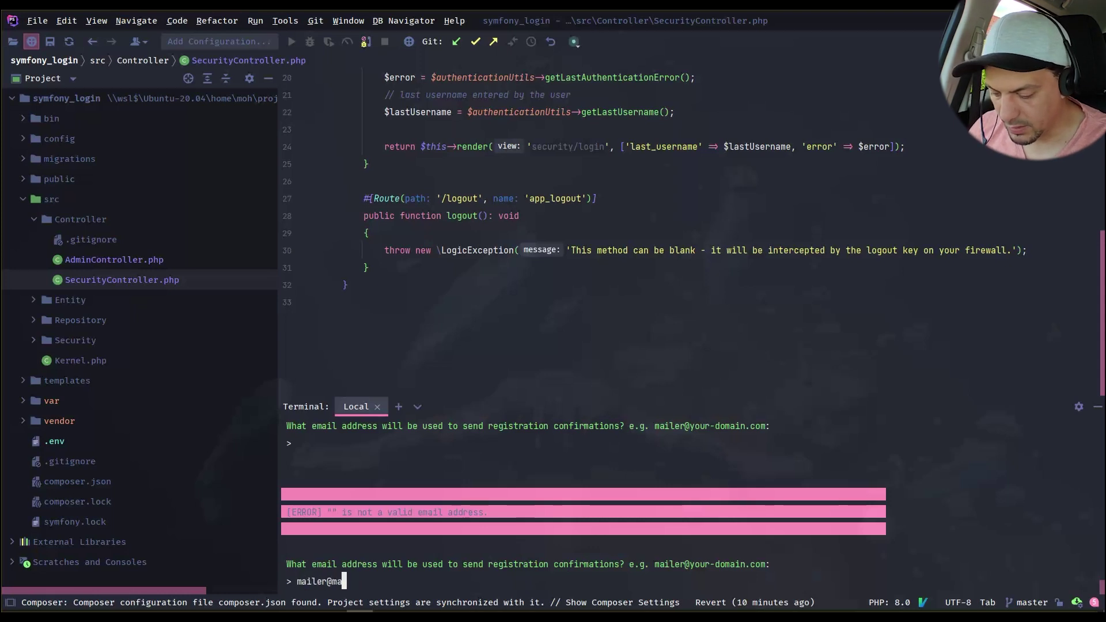
text(iler.de)
key(Return)
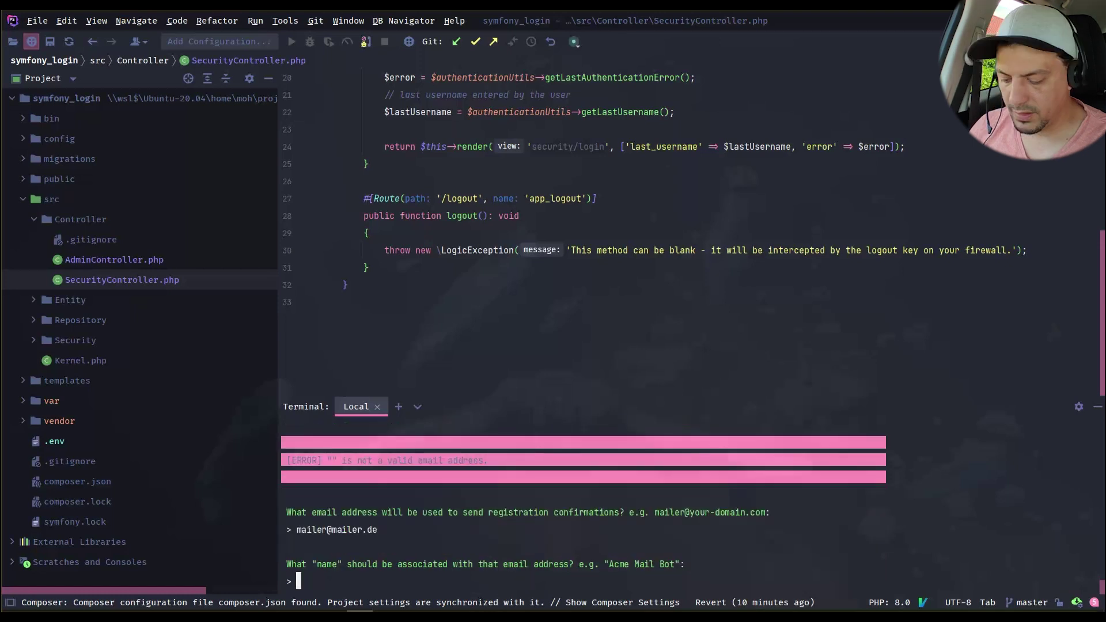
text(mailer boot)
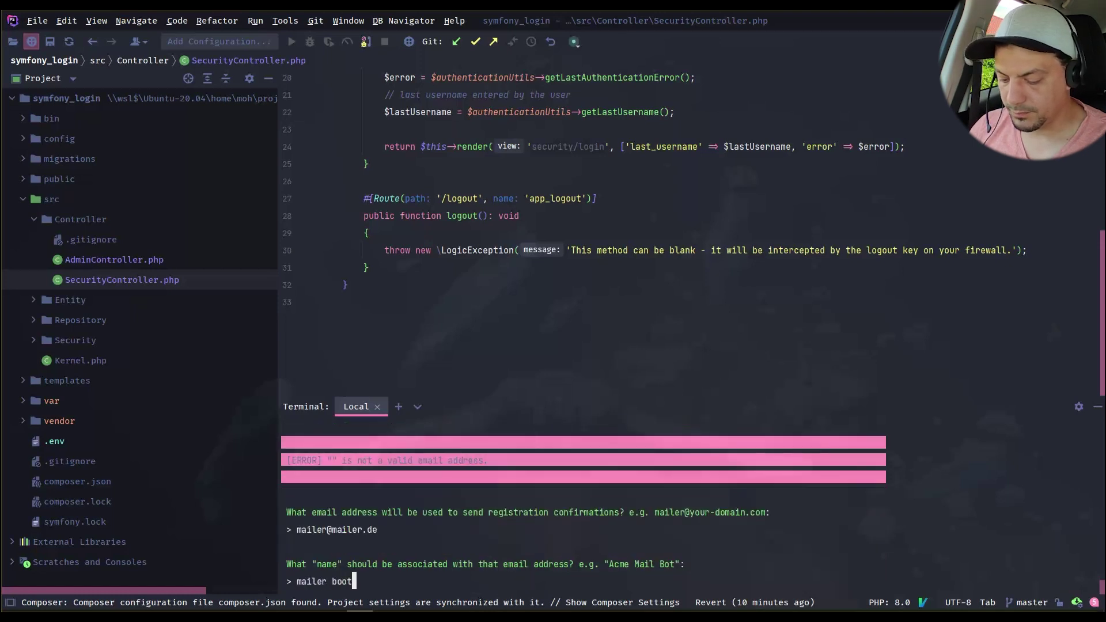
key(Return)
key(Return)
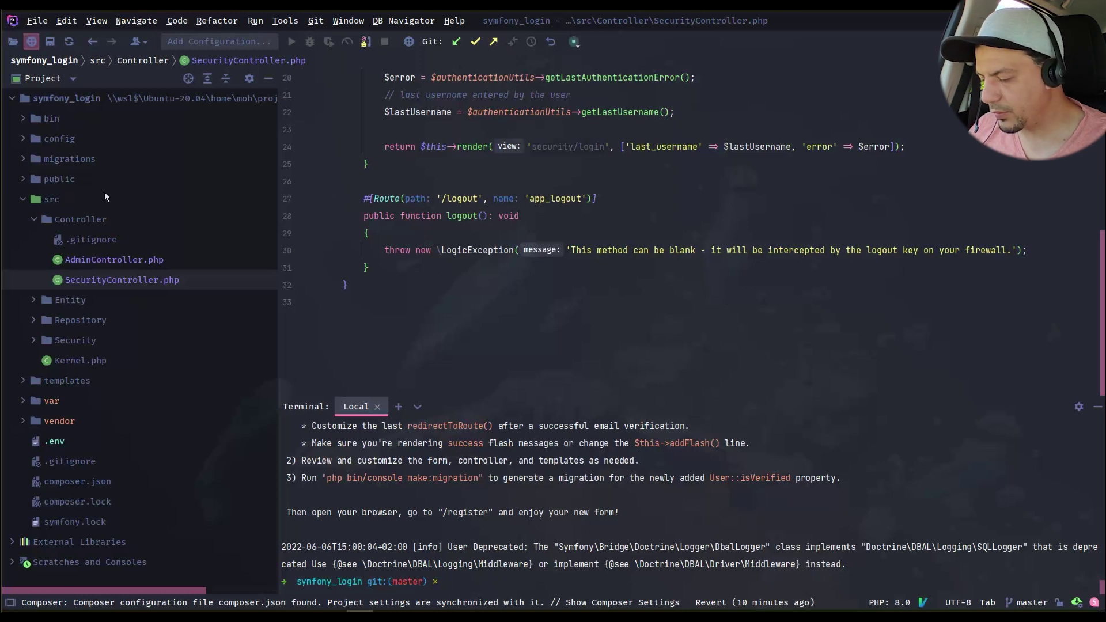
double_click(104, 261)
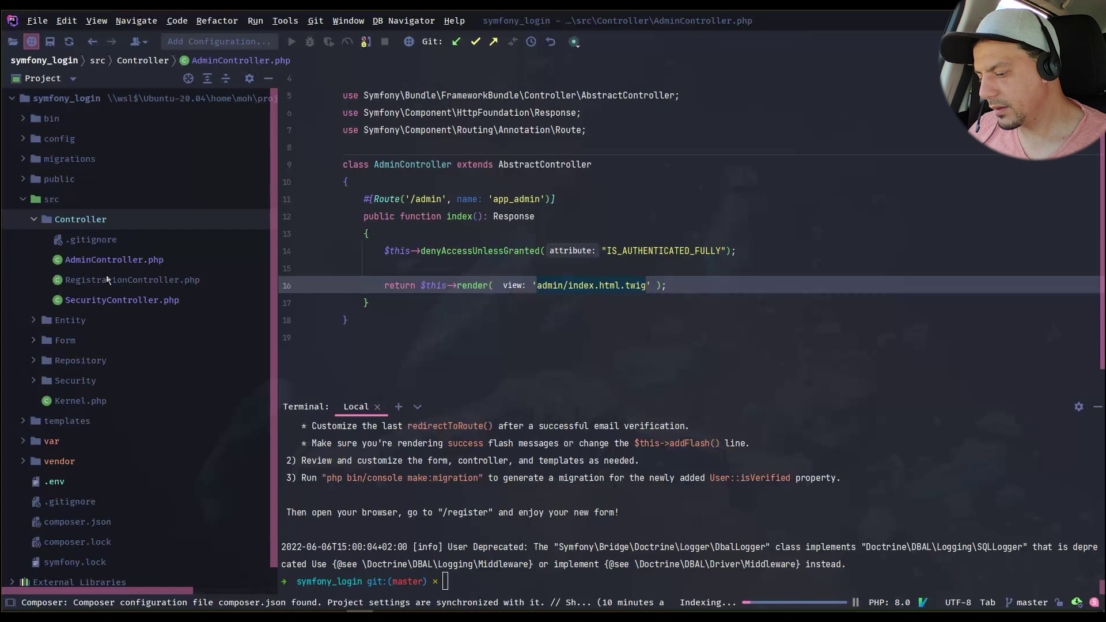
Copy SecurityController's getUser() redirect-to-app_admin block into the top of RegistrationController's register().
double_click(107, 280)
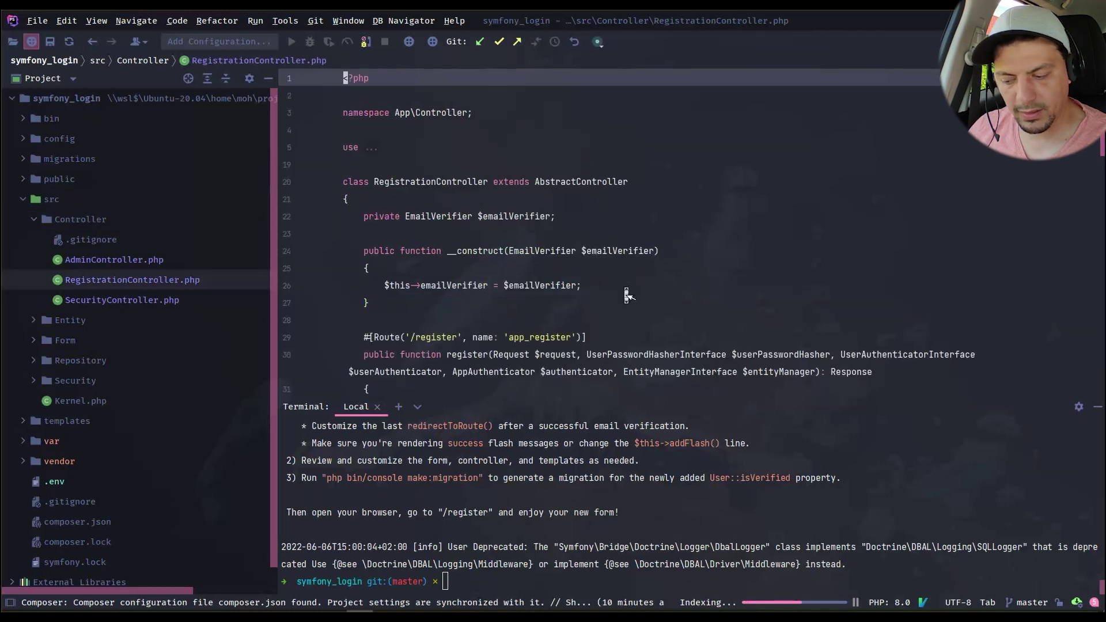
scroll(627, 294, down, 2)
scroll(629, 297, down, 1)
scroll(628, 296, down, 1)
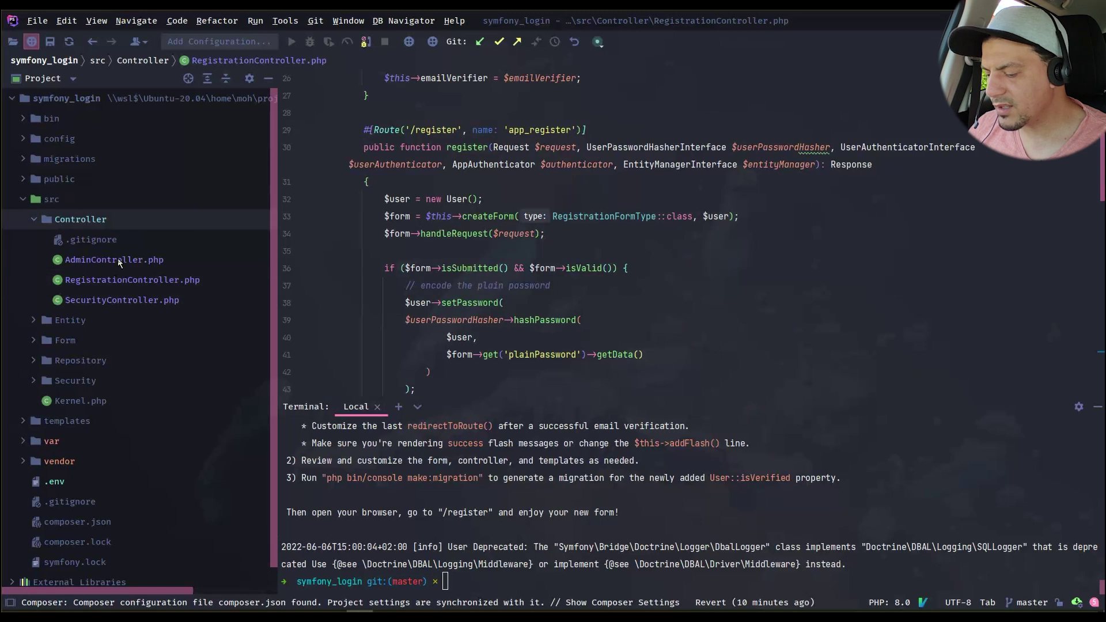
double_click(108, 295)
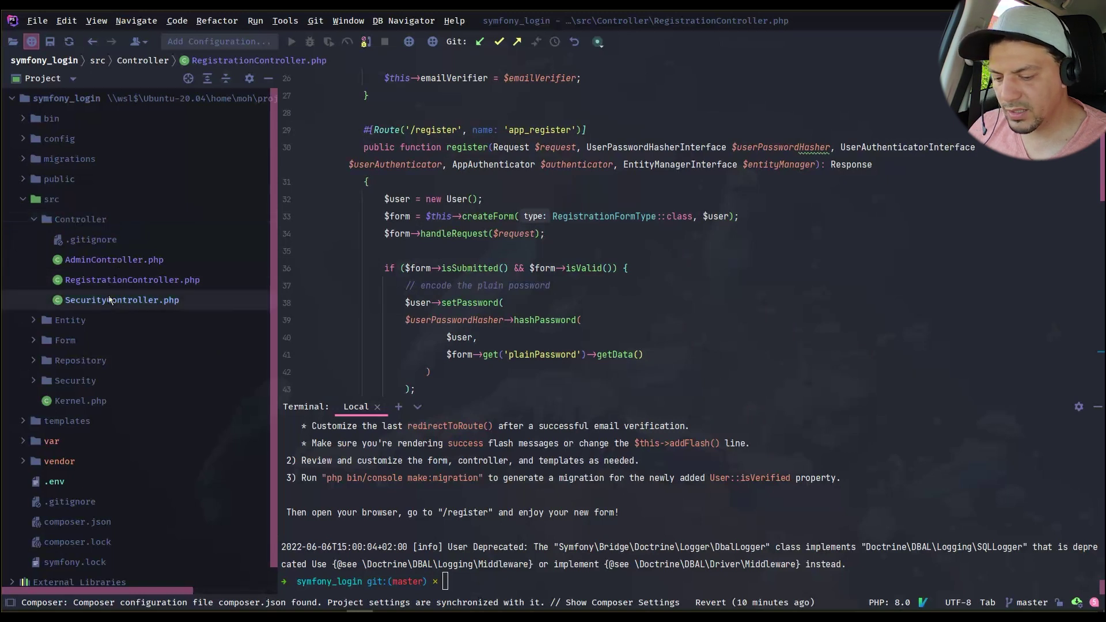
scroll(504, 159, up, 3)
scroll(504, 159, down, 1)
key(k)
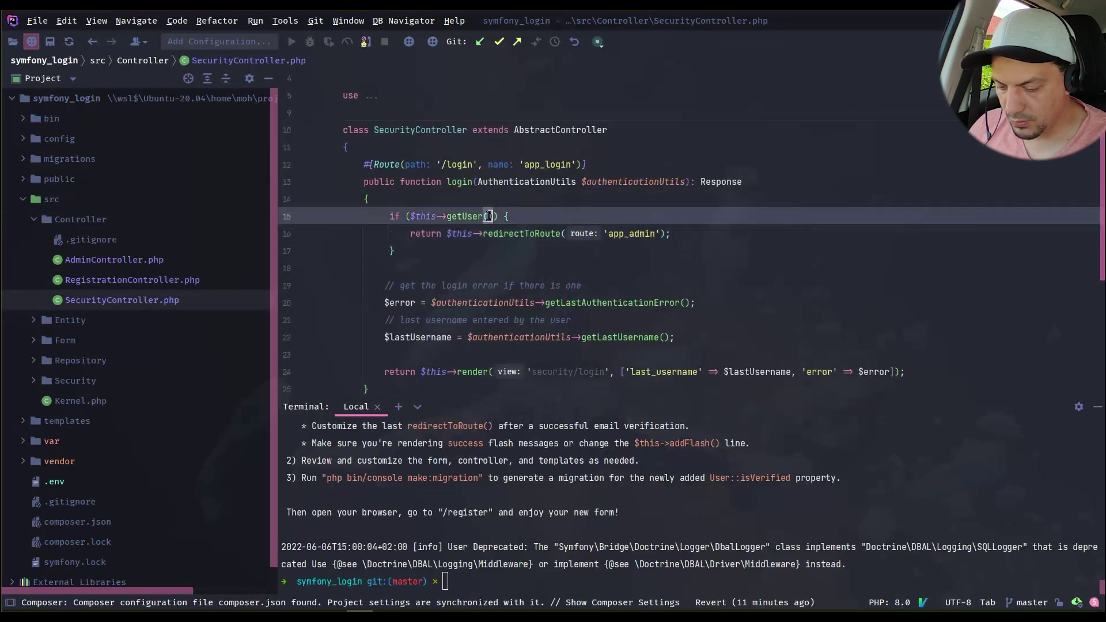
key(V)
key(j)
key(j)
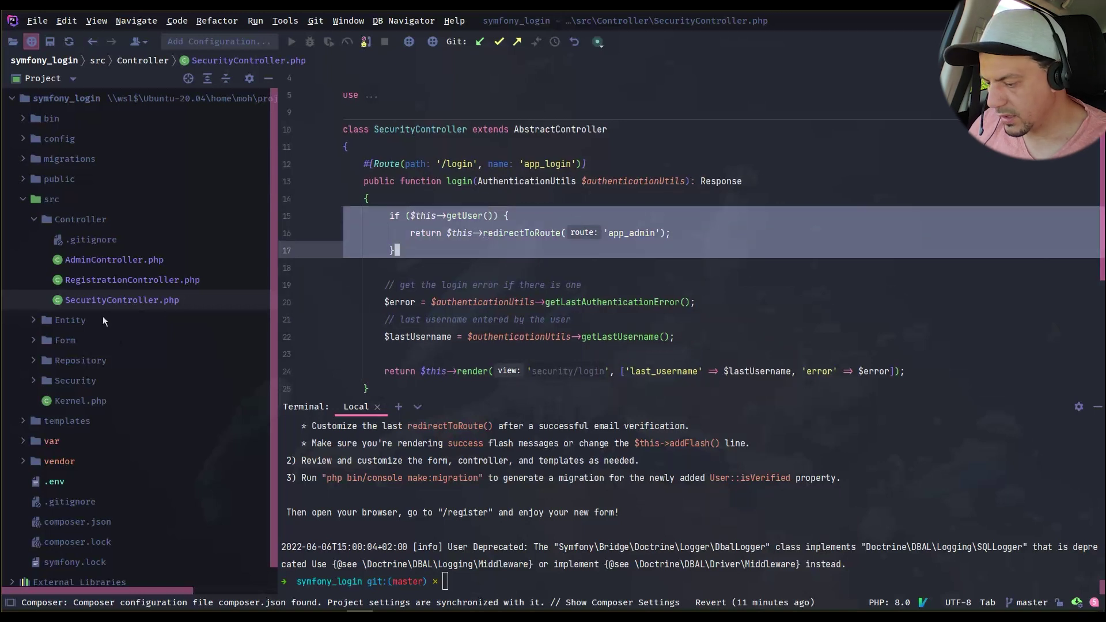
double_click(92, 279)
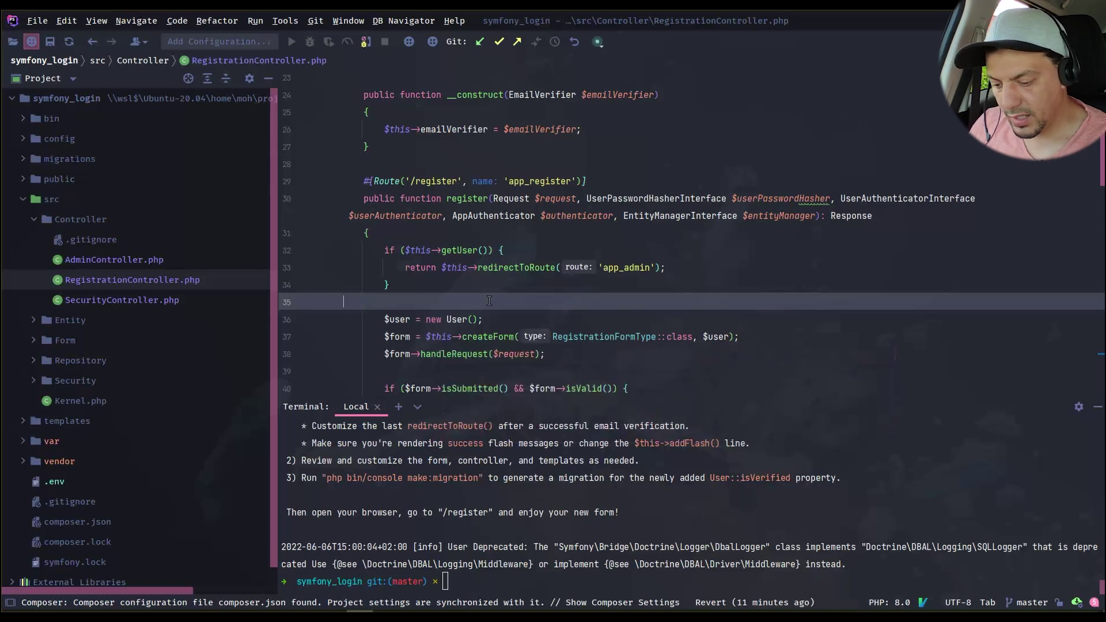
scroll(494, 307, down, 3)
scroll(493, 307, down, 2)
scroll(494, 307, down, 2)
scroll(493, 307, down, 2)
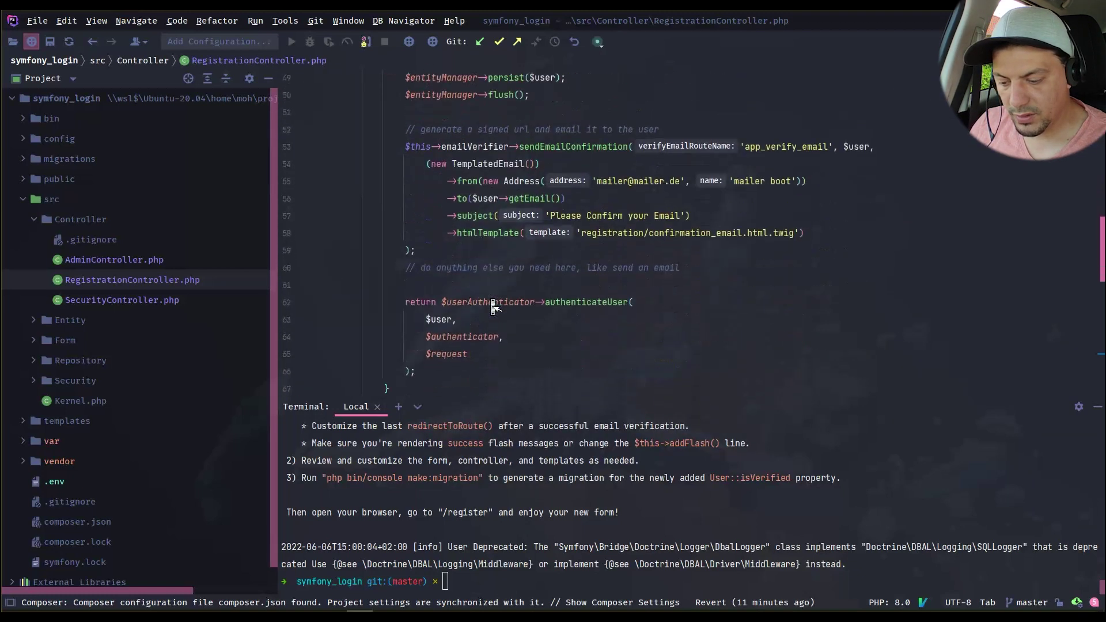
scroll(484, 295, down, 3)
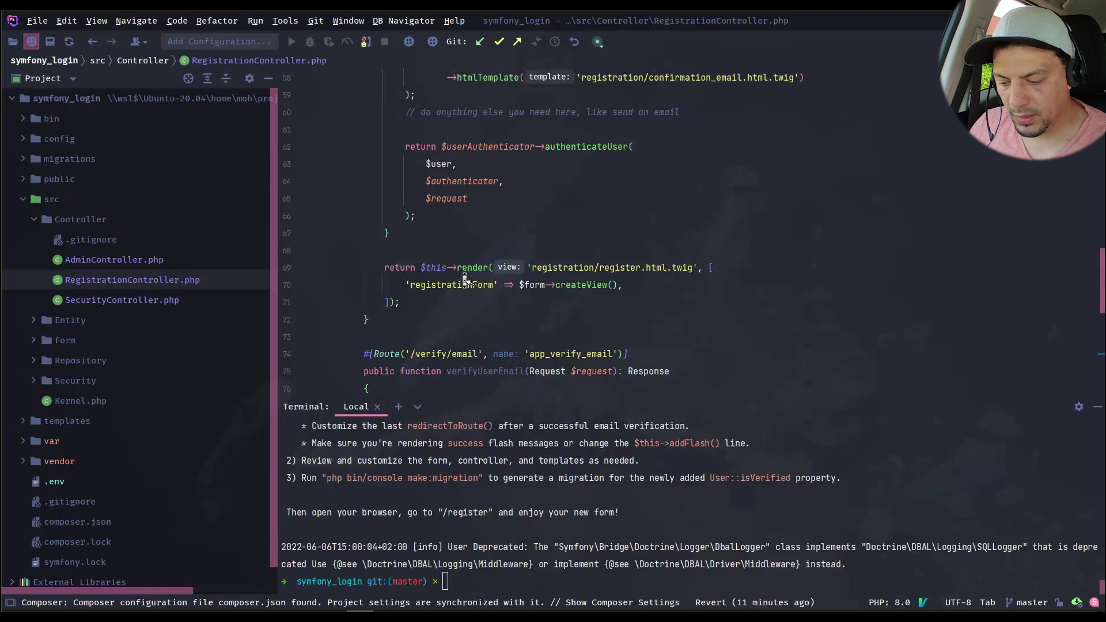
scroll(464, 276, down, 4)
scroll(467, 279, down, 1)
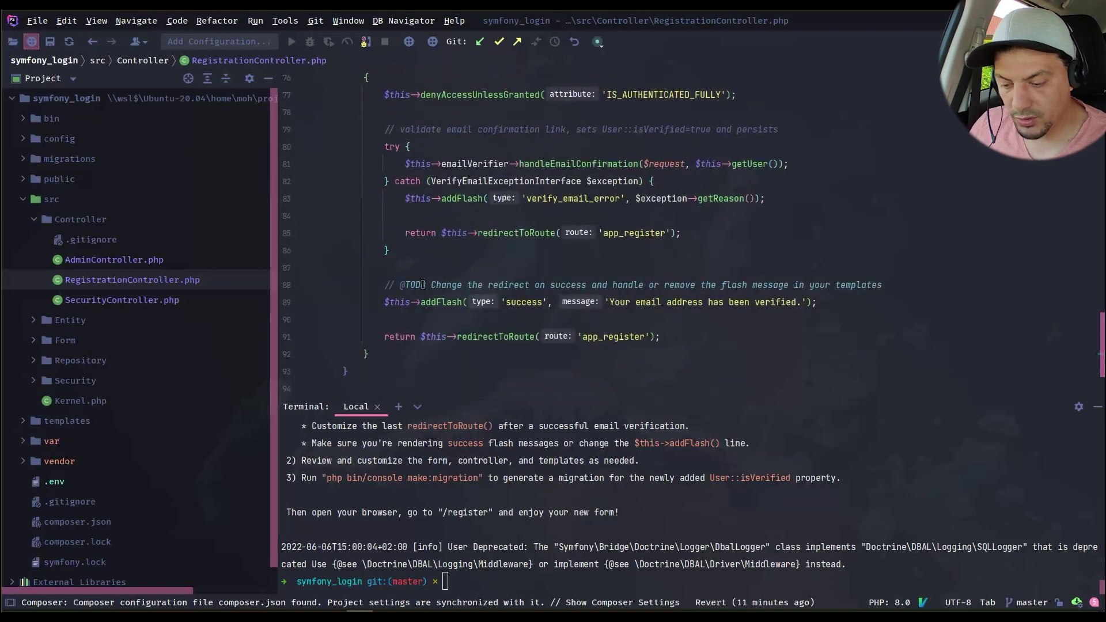
double_click(624, 337)
text(a)
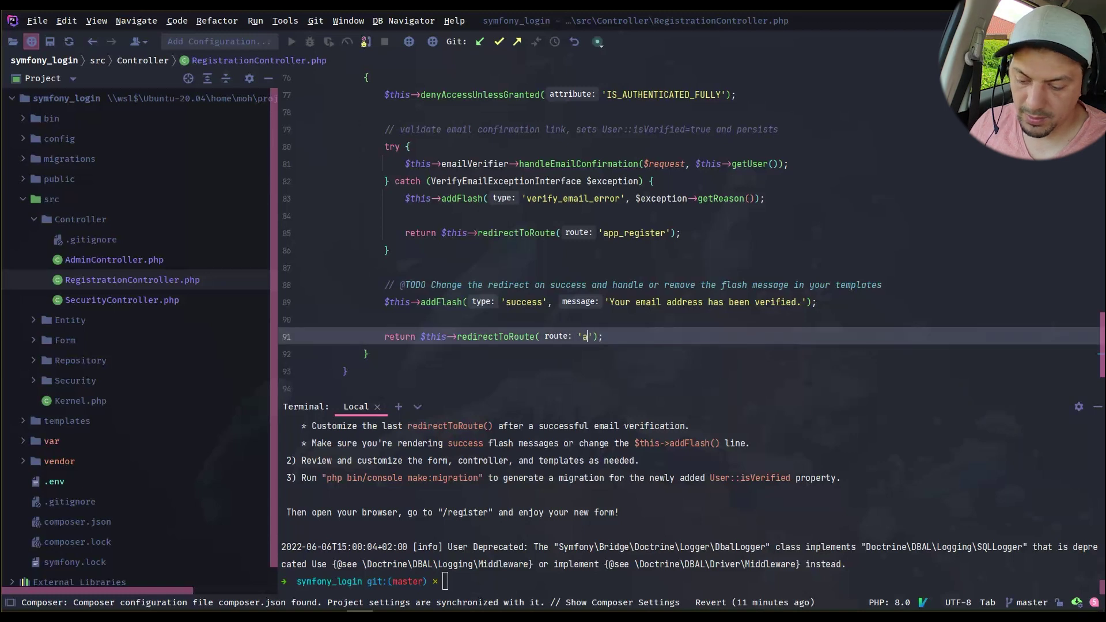
text(pp_admin)
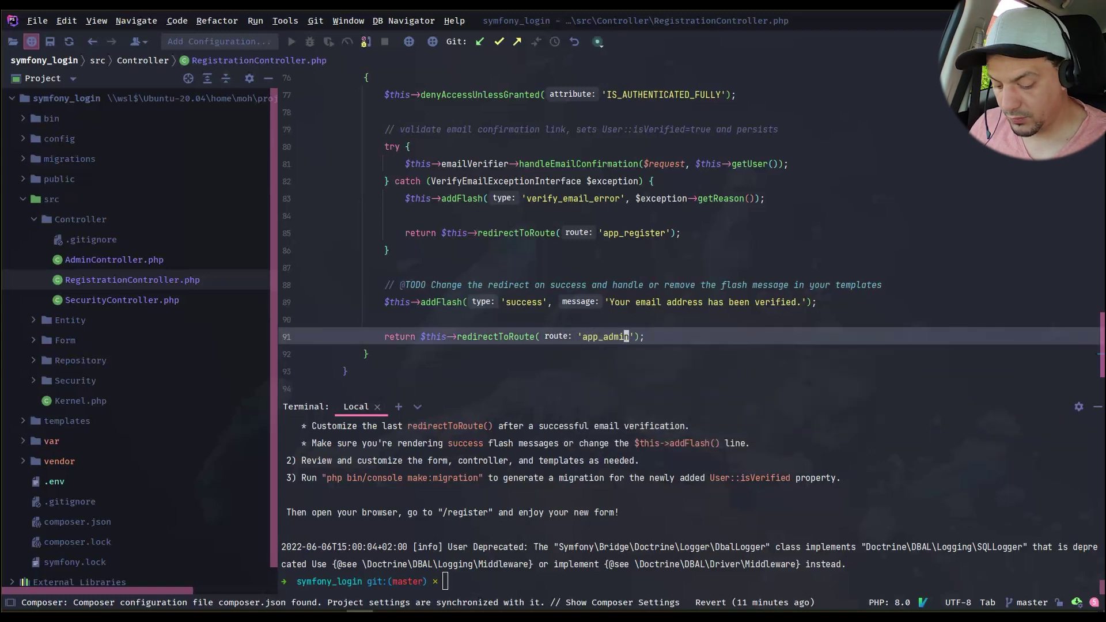
scroll(550, 302, up, 10)
scroll(550, 303, down, 5)
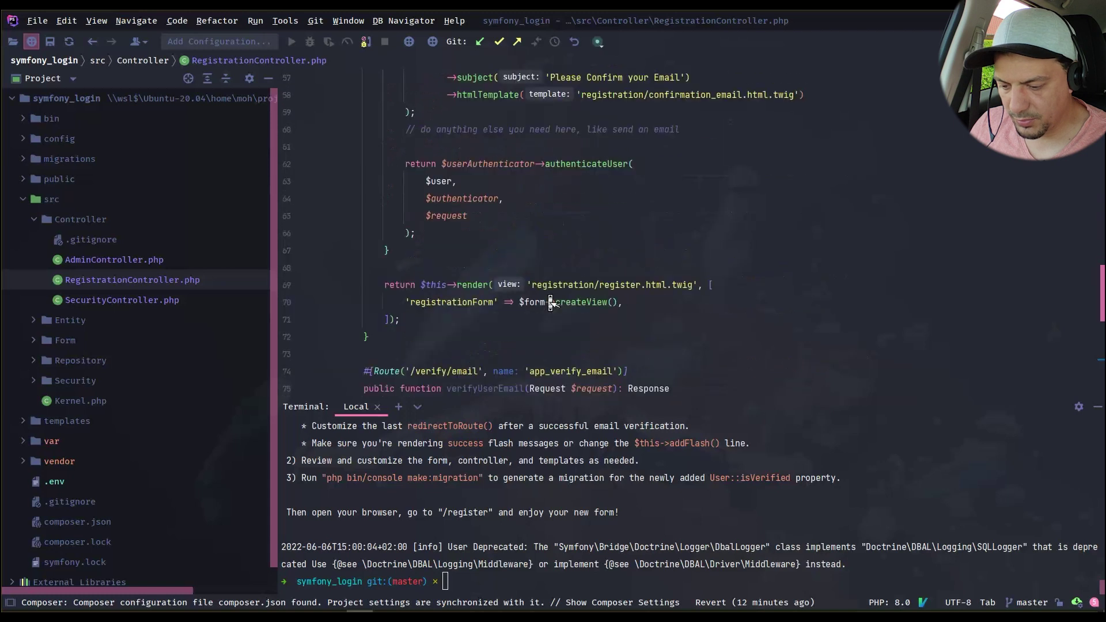
scroll(551, 302, down, 1)
scroll(551, 303, down, 2)
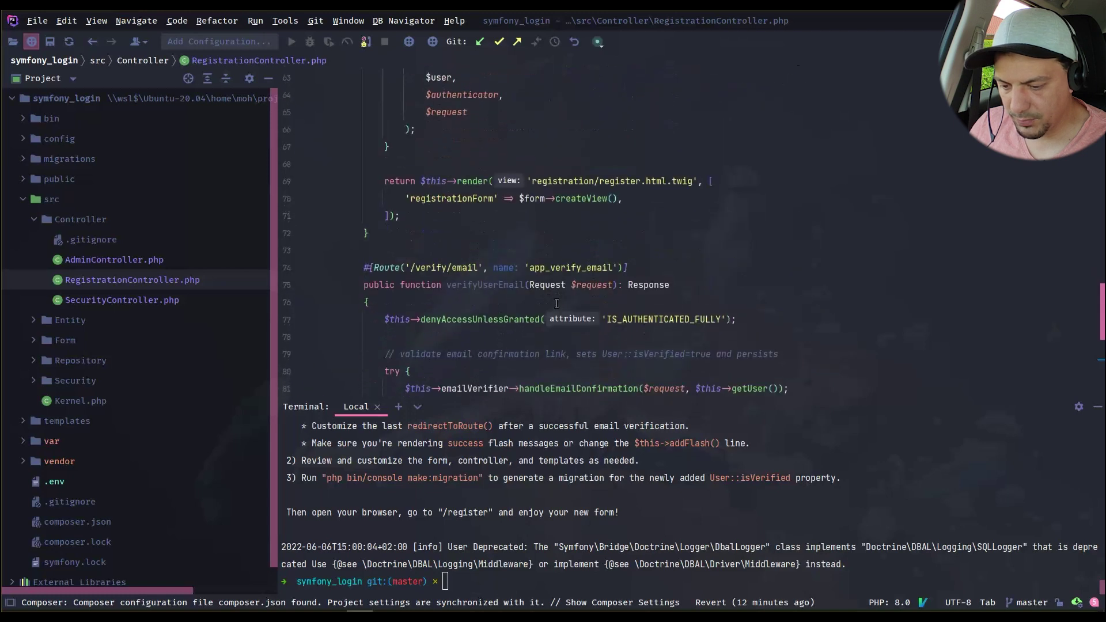
ctrl+click(630, 184)
scroll(618, 194, down, 2)
scroll(614, 198, down, 2)
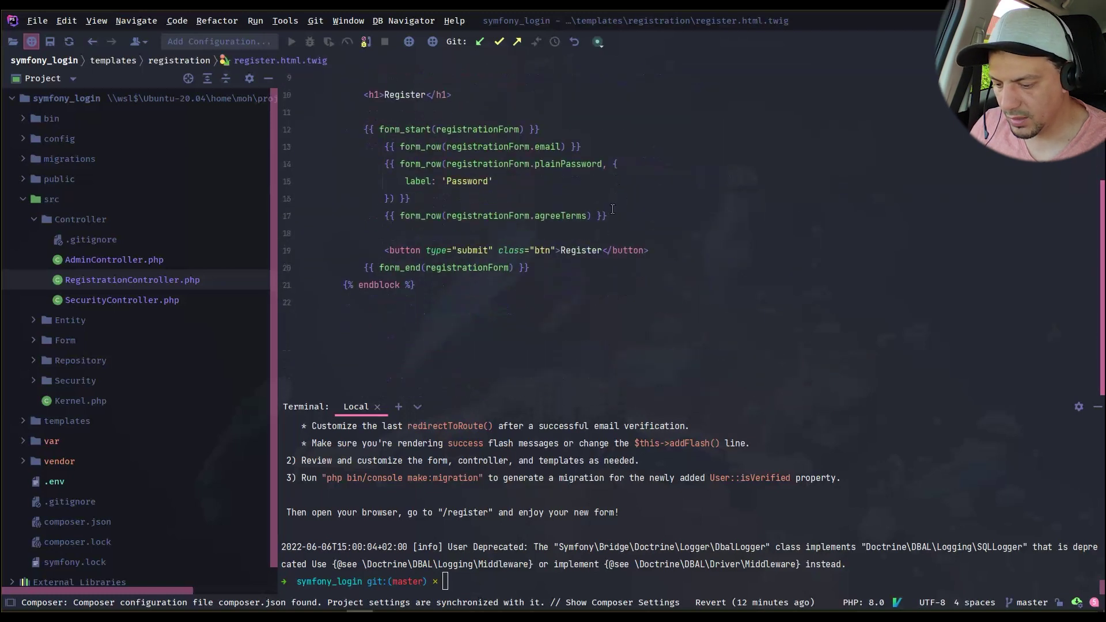
Add a 'do you already have an email? click here login' paragraph linking to app_login after form_end.
click(468, 271)
key(End)
key(Return)
key(Return)
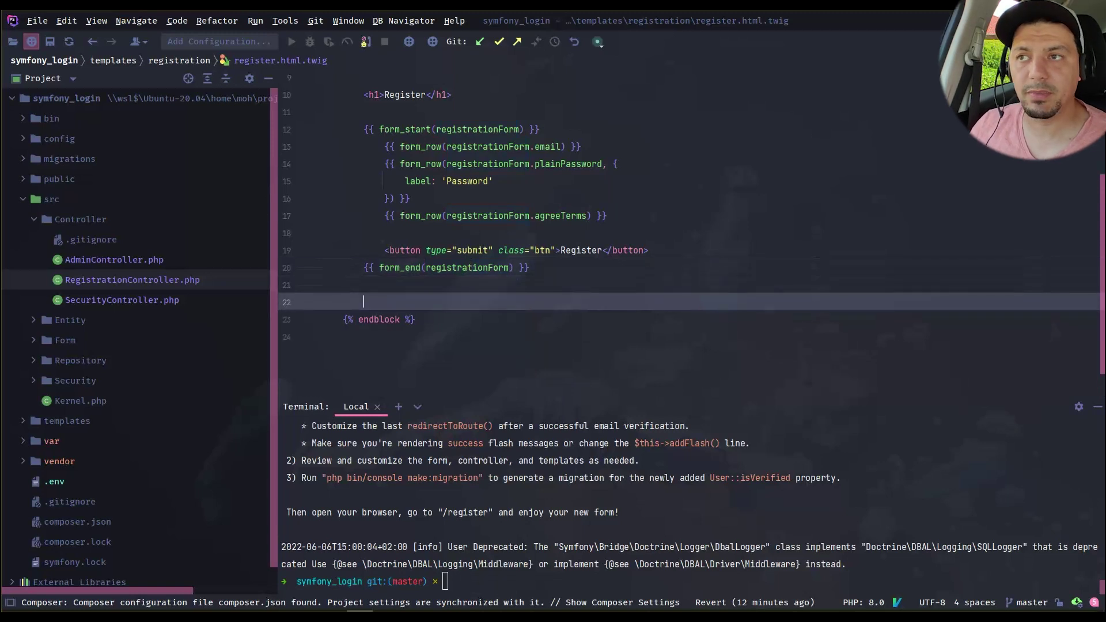
text(<a href="{{ path('app_login') }}"></a>)
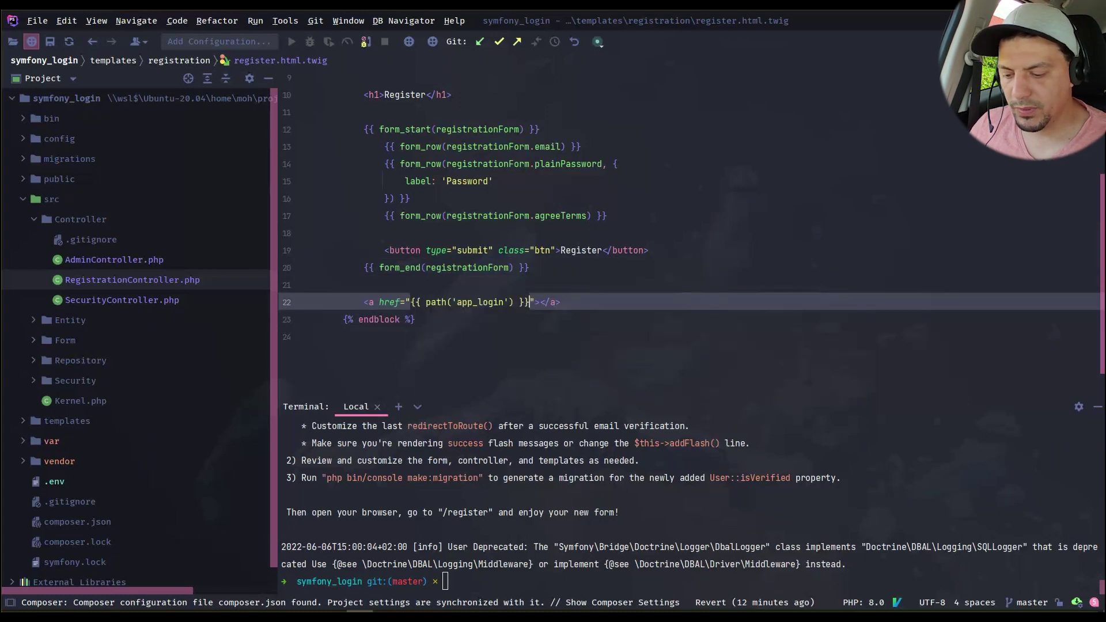
key(Right)
key(Right)
text(login)
key(Home)
text(<p>do you already have an emai)
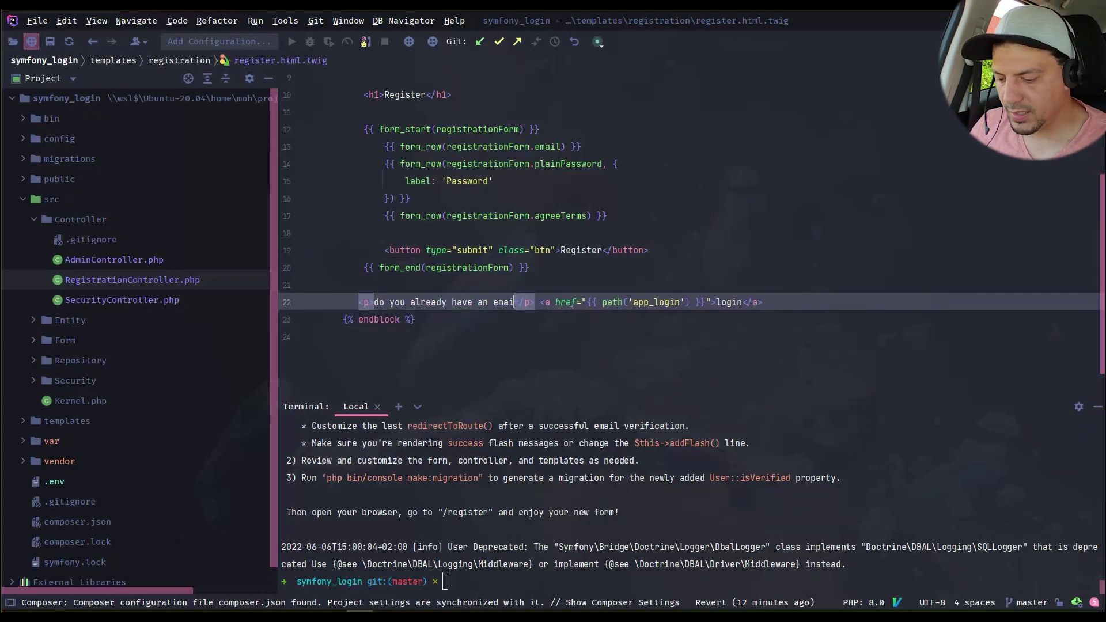
text(l?)
key(Delete)
key(Delete)
key(Delete)
key(End)
text(</p>)
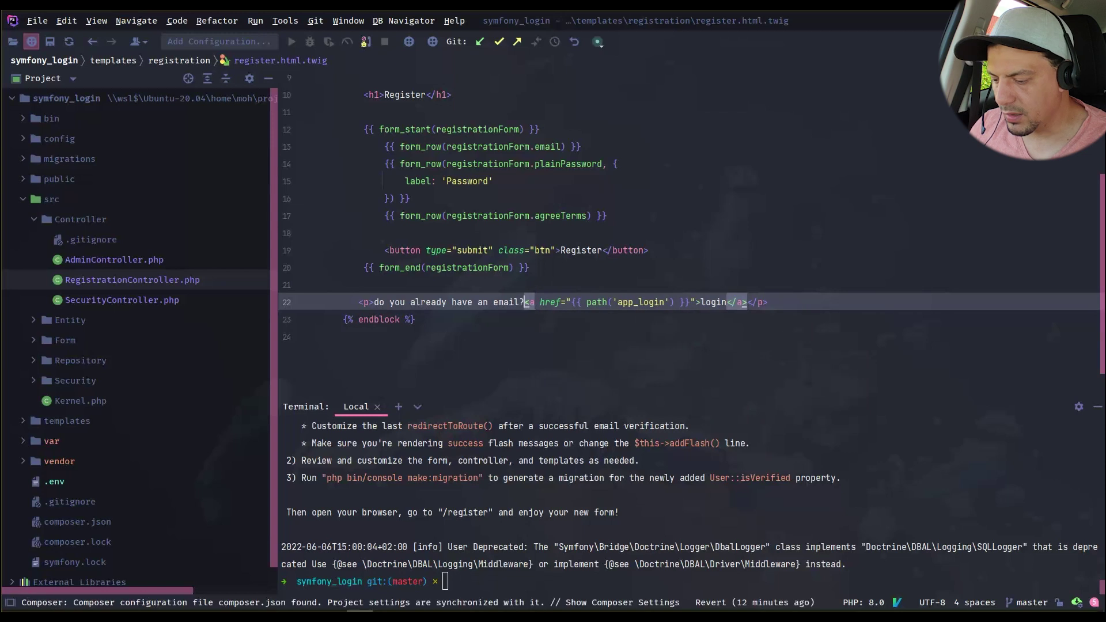
click(701, 301)
text(click here)
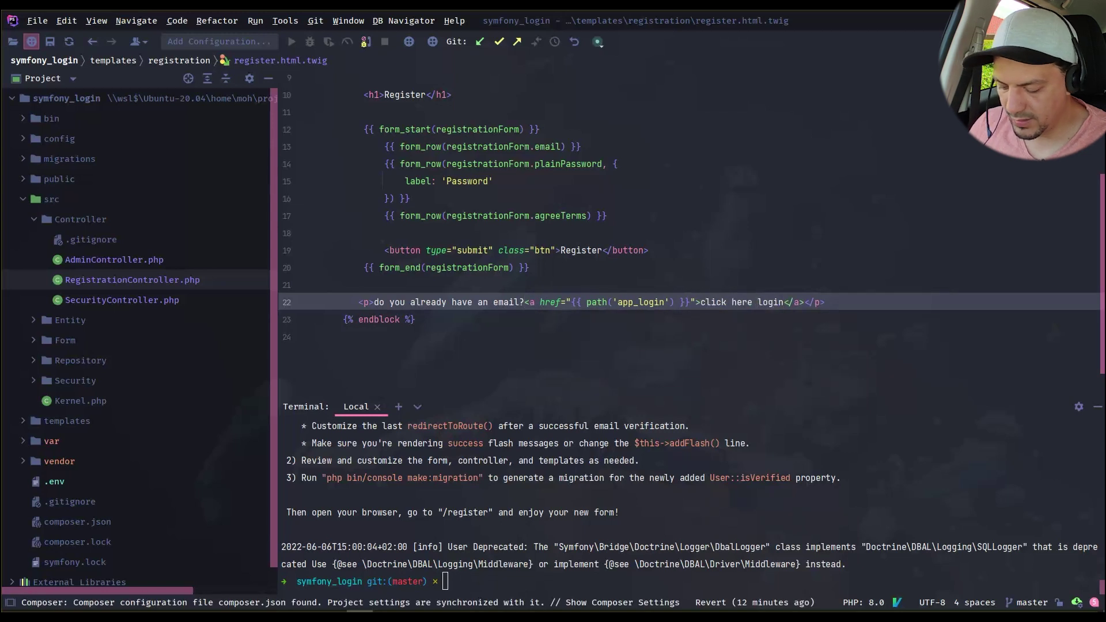
key(alt+F1)
key(1)
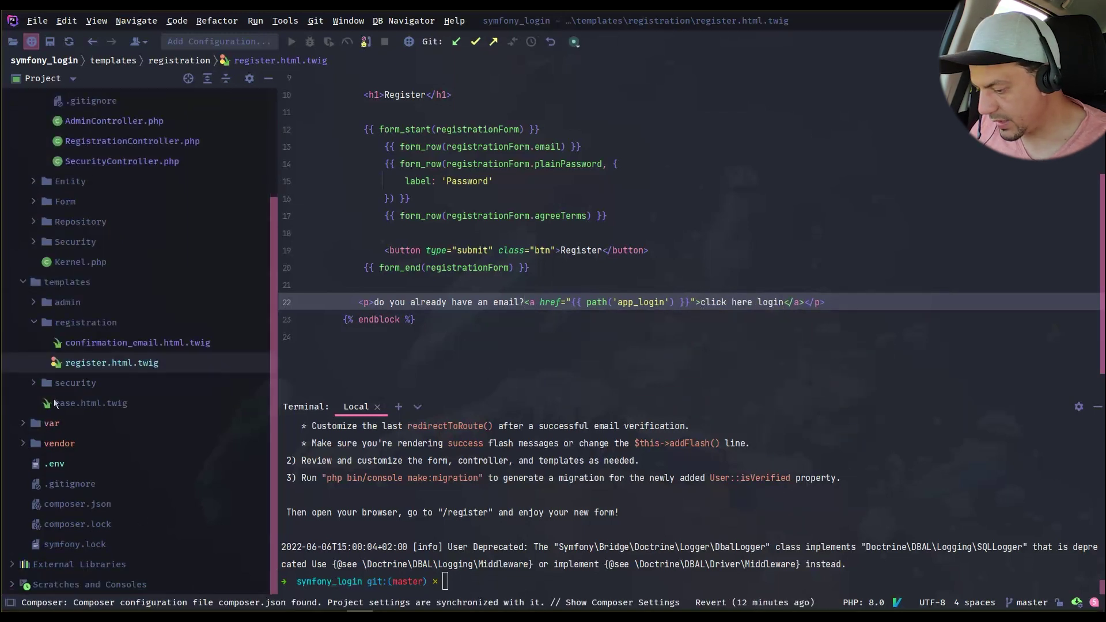
In security/login.html.twig, add 'you don't have an account? click here to register' linking to app_register after the form.
click(33, 381)
double_click(88, 406)
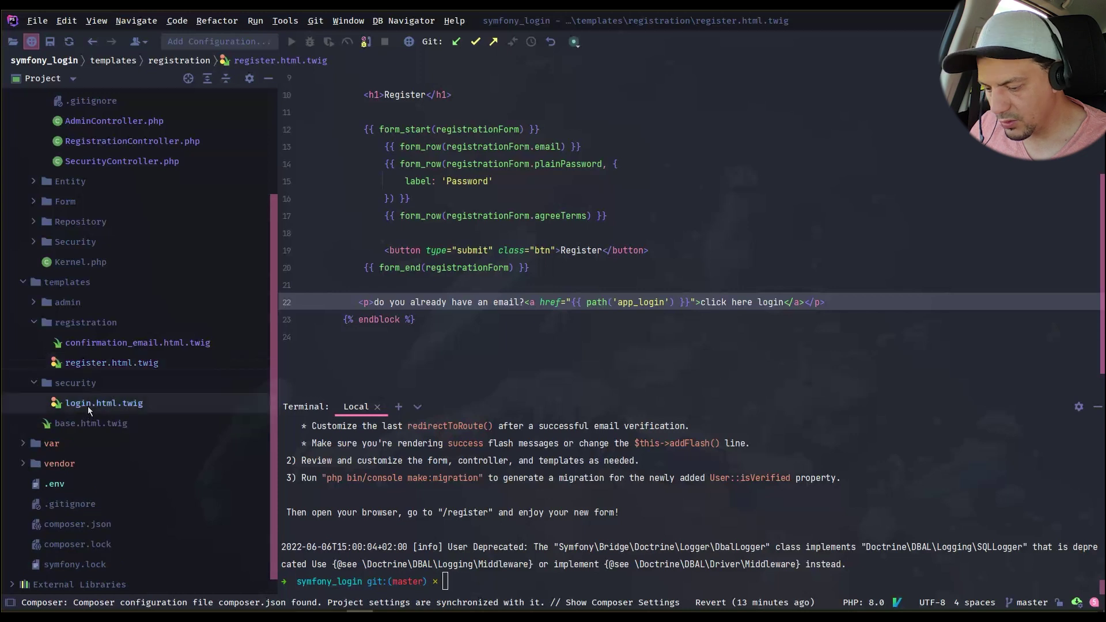
scroll(531, 248, down, 10)
scroll(531, 247, up, 4)
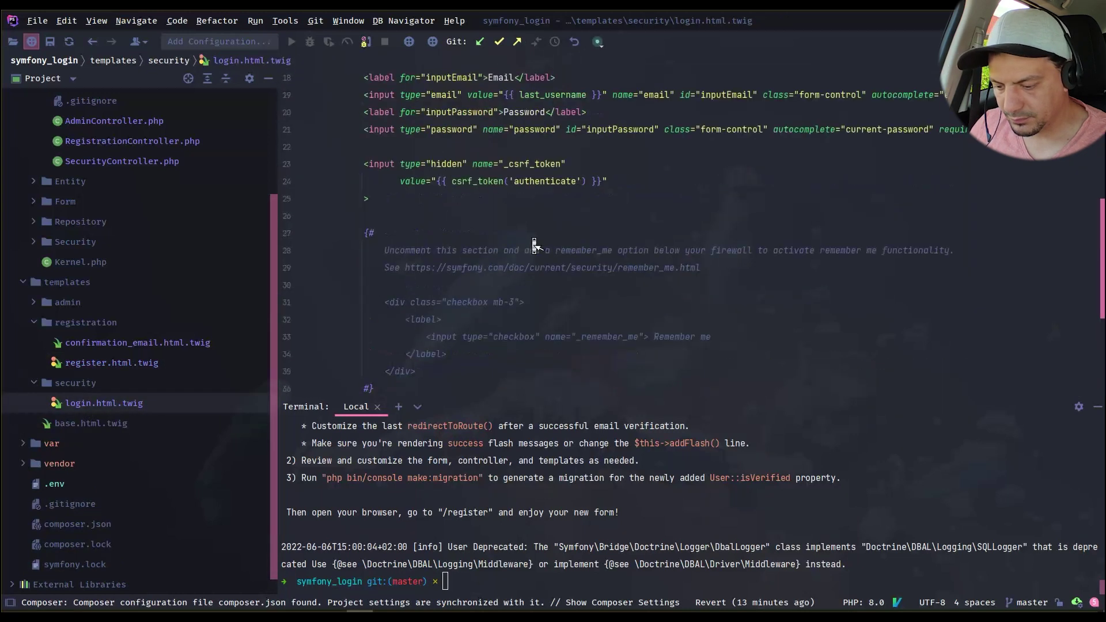
scroll(533, 245, down, 2)
scroll(534, 245, down, 2)
click(541, 250)
key(Down)
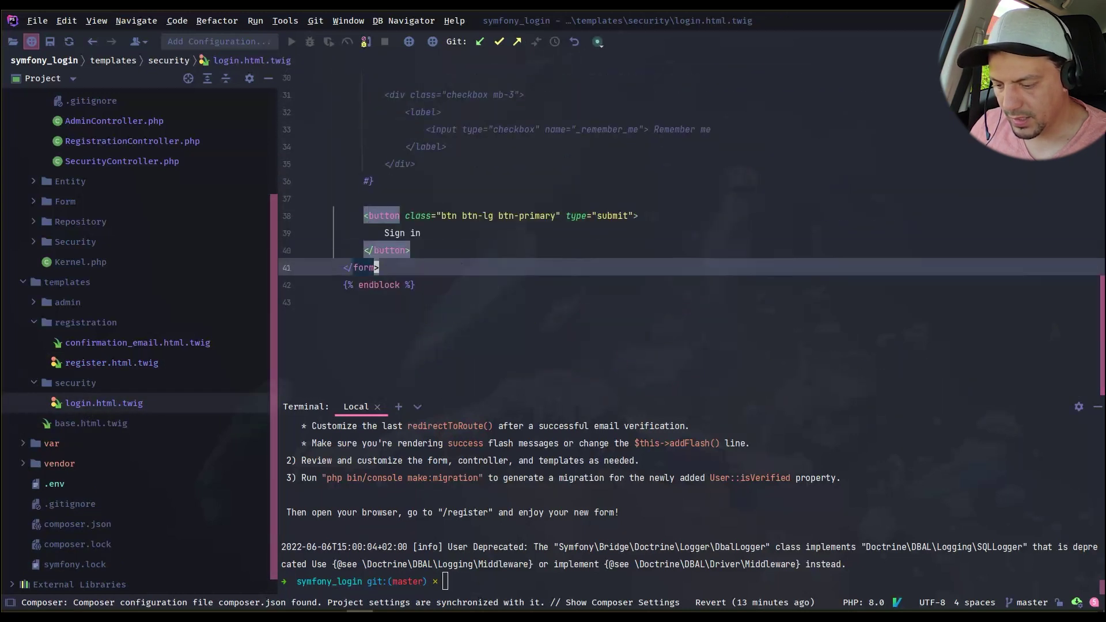
key(Return)
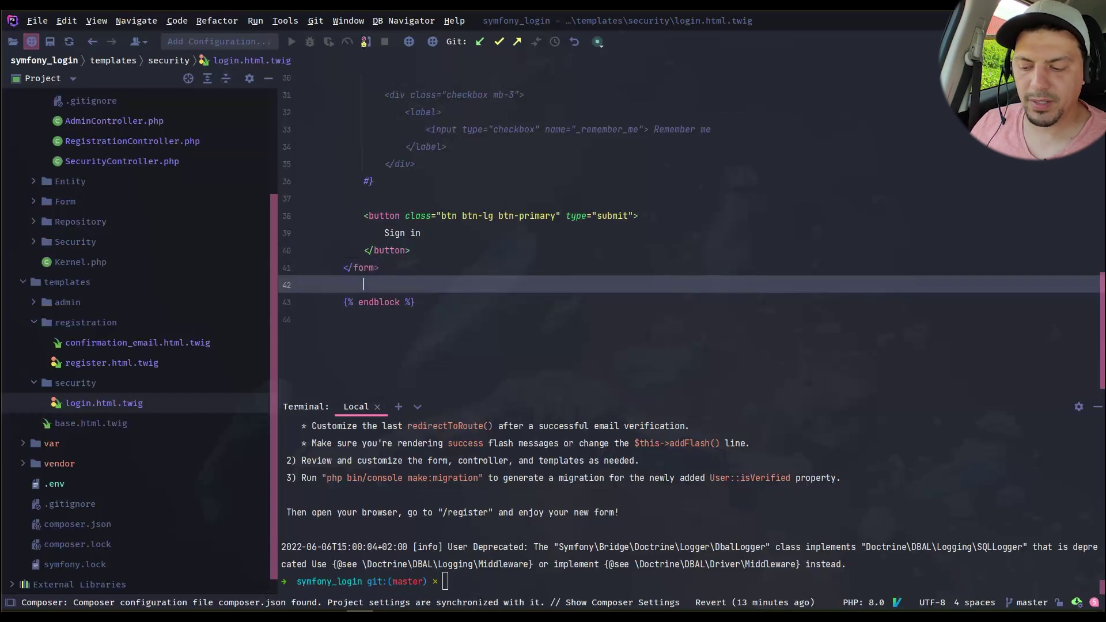
text(p)
key(Tab)
text(you don't have an account )
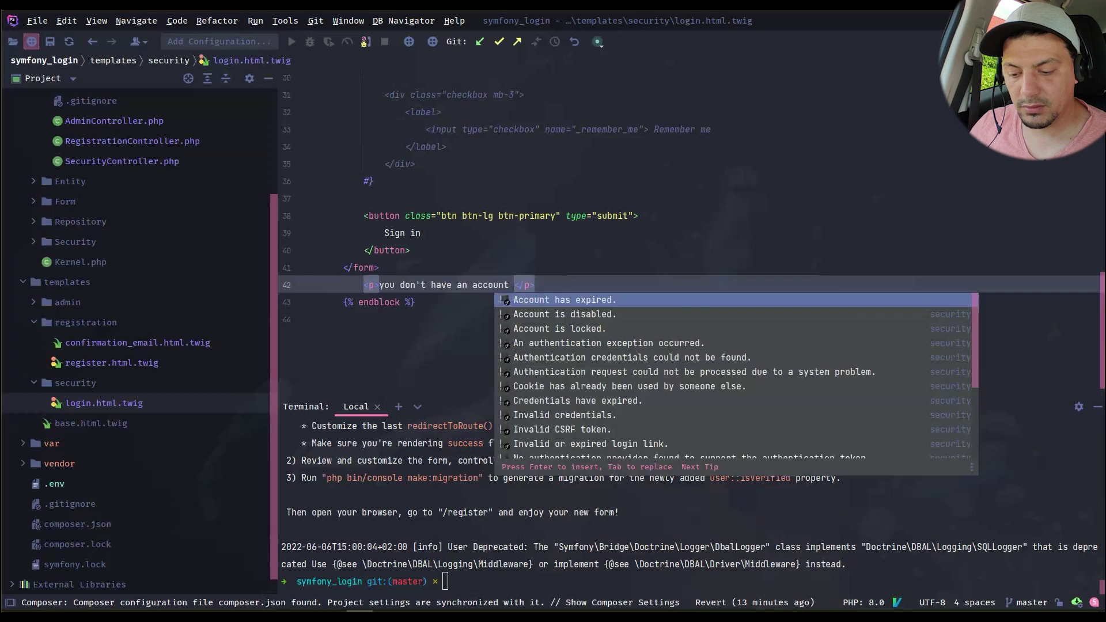
text(? a)
key(Tab)
text({{ path('app_register') }})
key(Tab)
text(c)
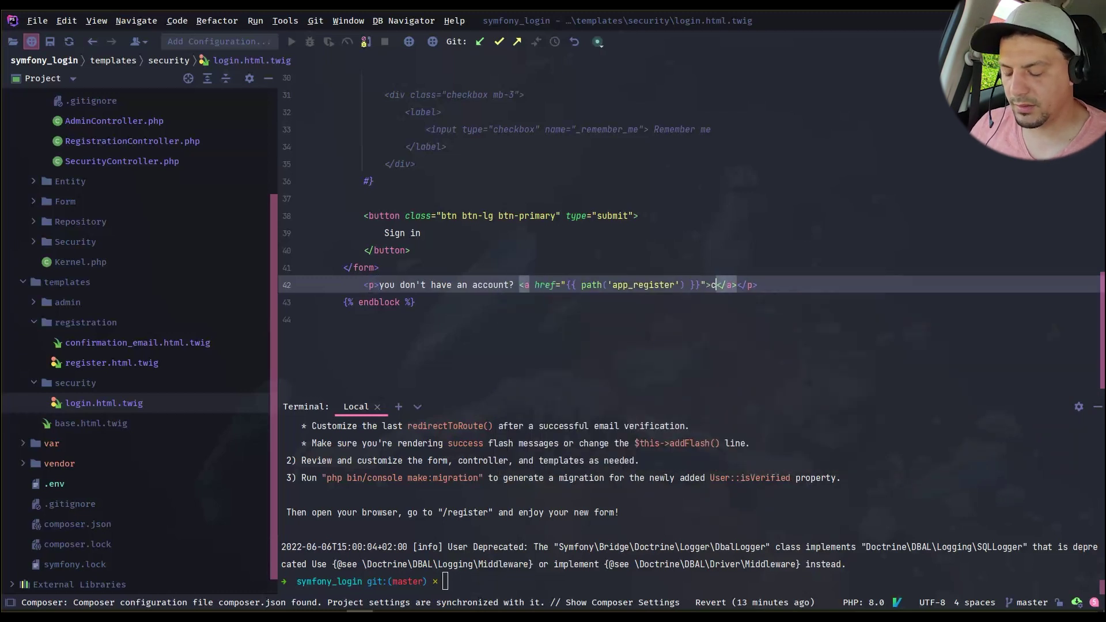
text(lick here to register)
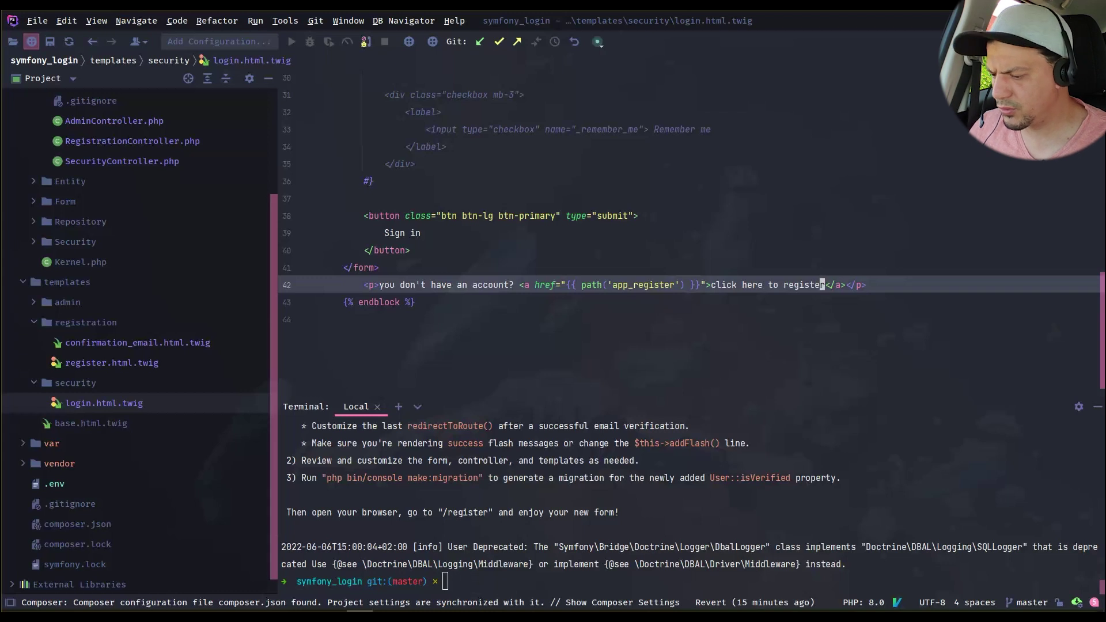
In AdminController, assign $user = $this->getUser() with a User doc comment above it.
double_click(163, 119)
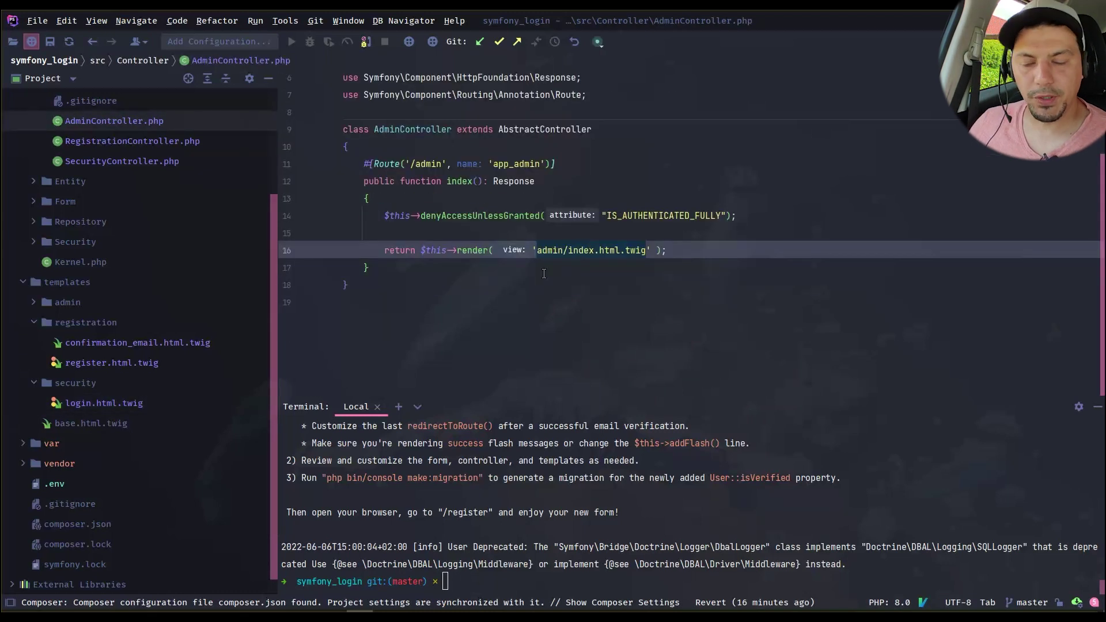
key(Return)
key(Up)
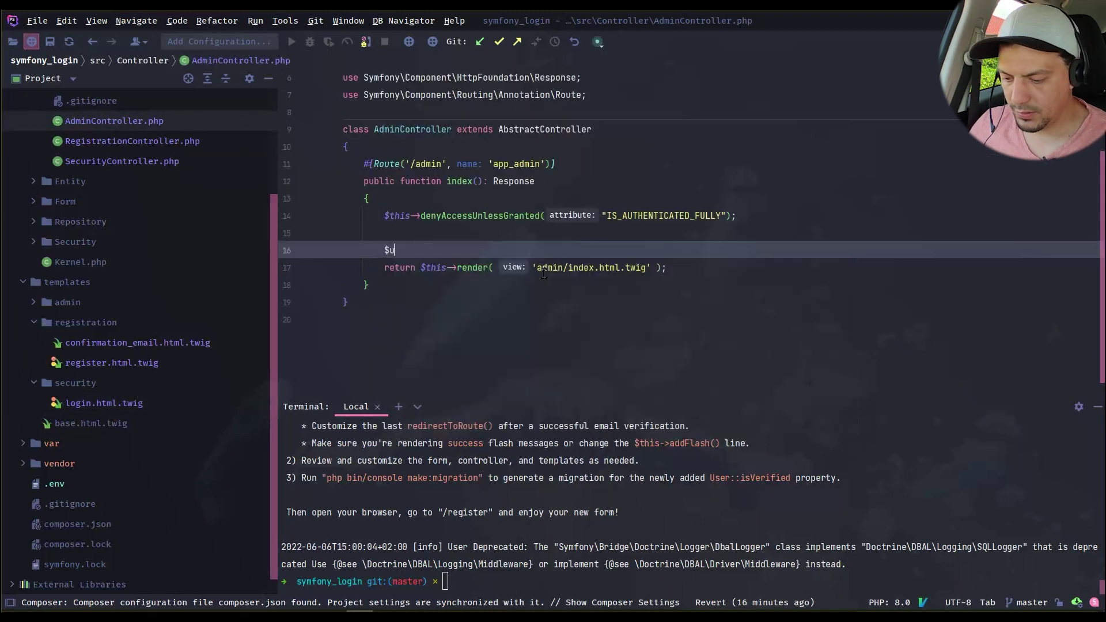
text(ser = tUs)
key(Return)
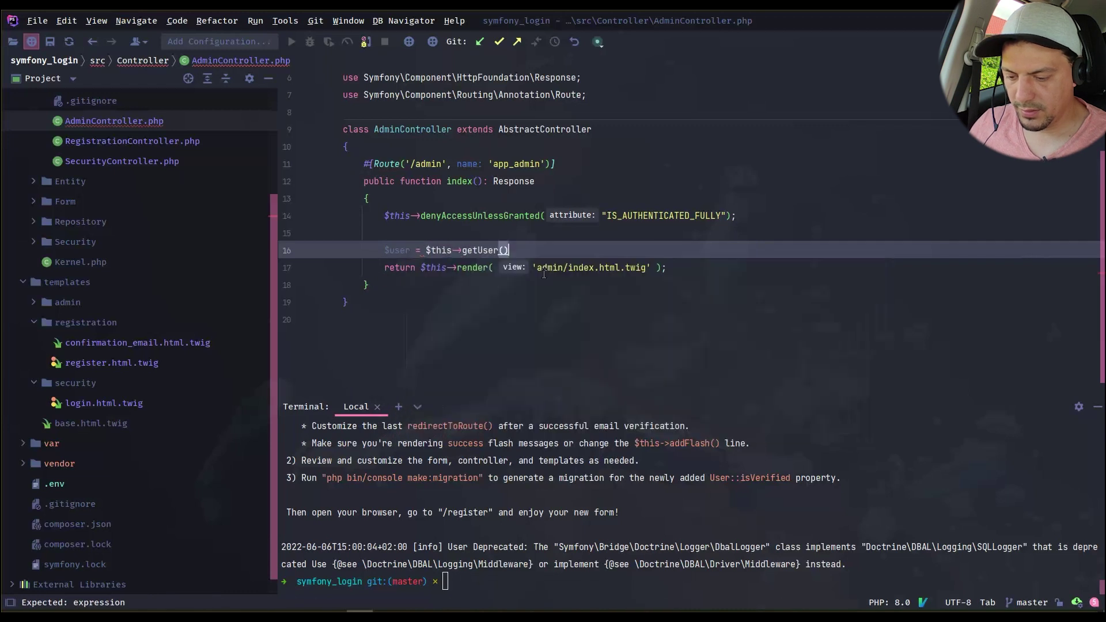
text(;)
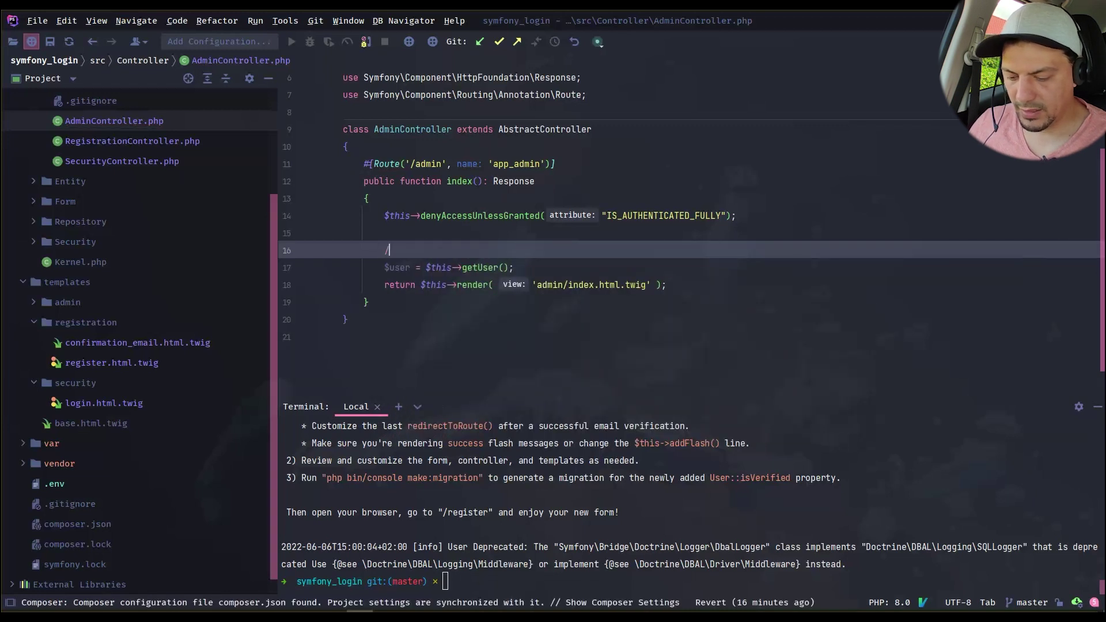
key(ctrl+alt+Return)
text(/**)
key(Return)
text(User $user */)
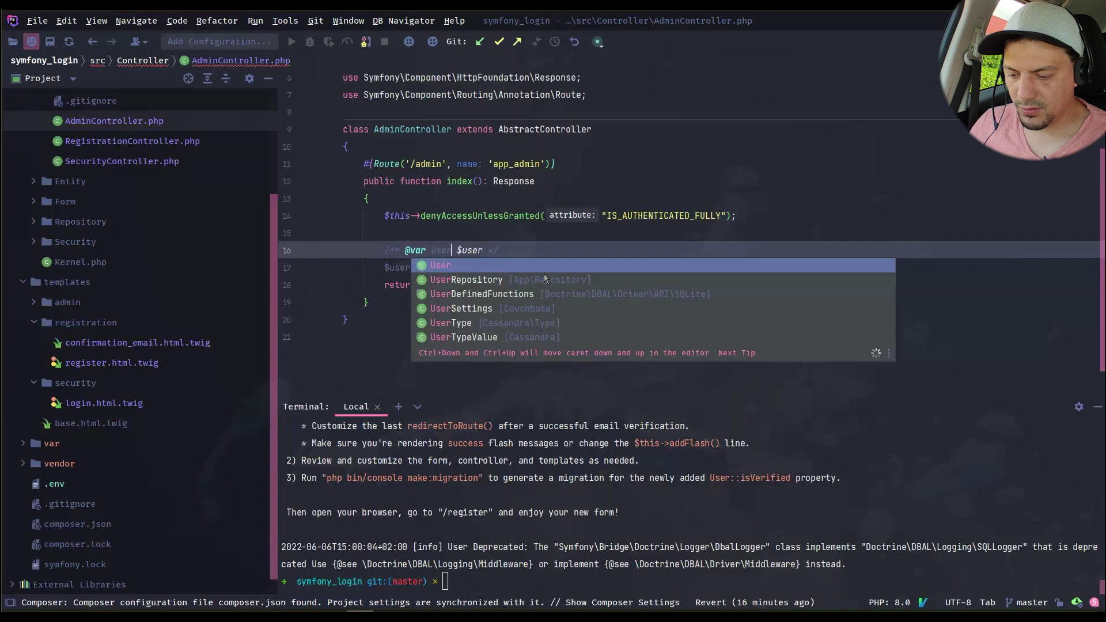
key(Return)
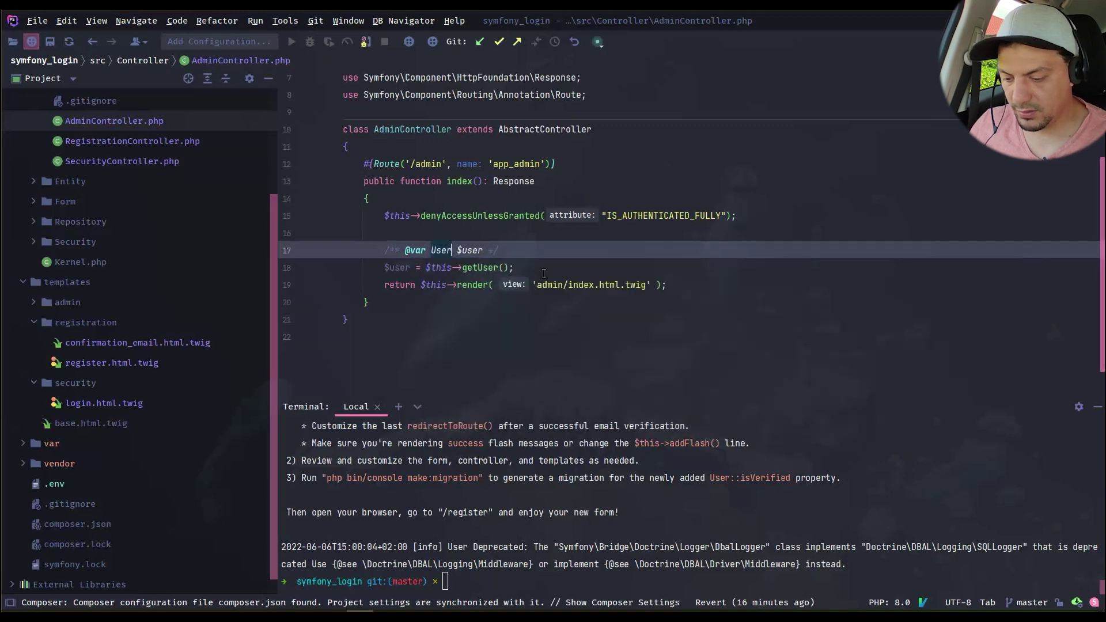
key(Down)
key(End)
key(Return)
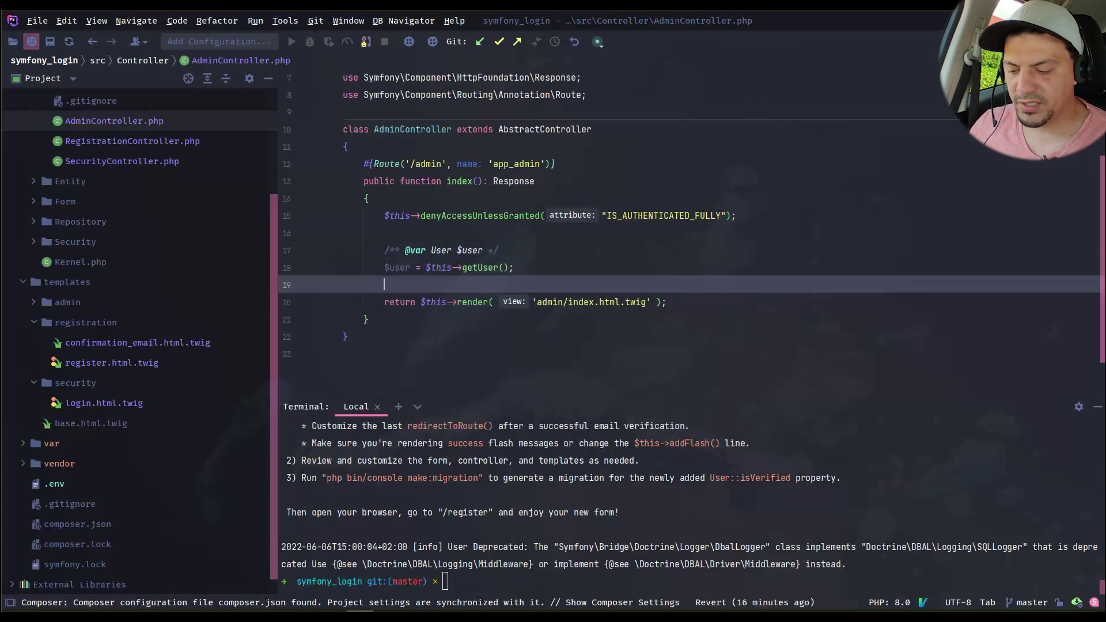
Return a match on $user->isVerified() whose true arm renders admin/index.html.twig.
key(Return)
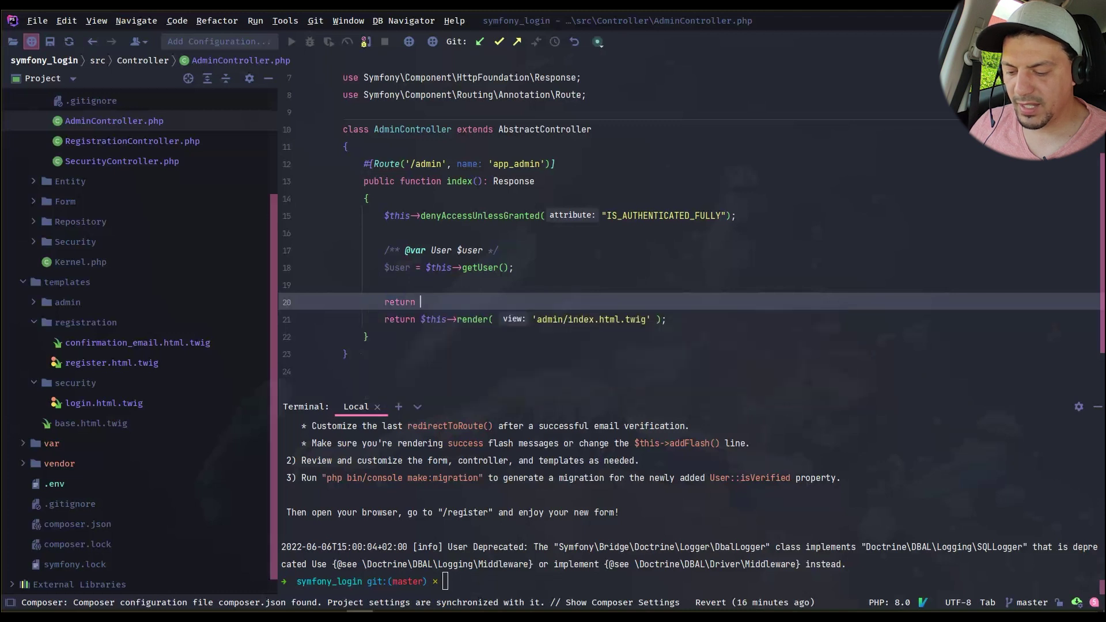
text(mat)
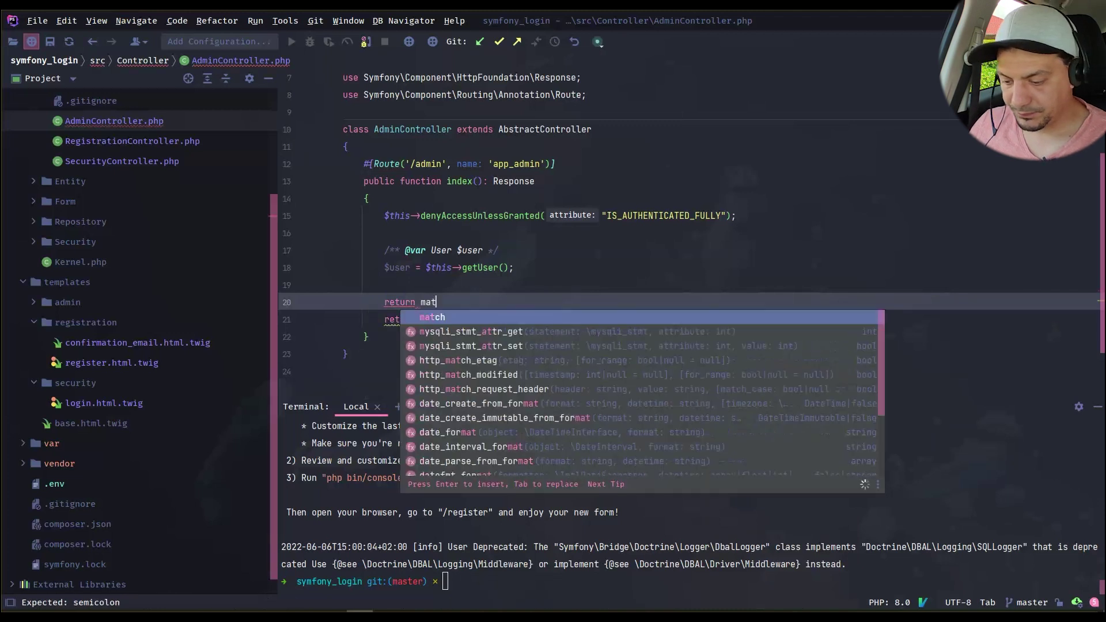
key(Return)
text($user )
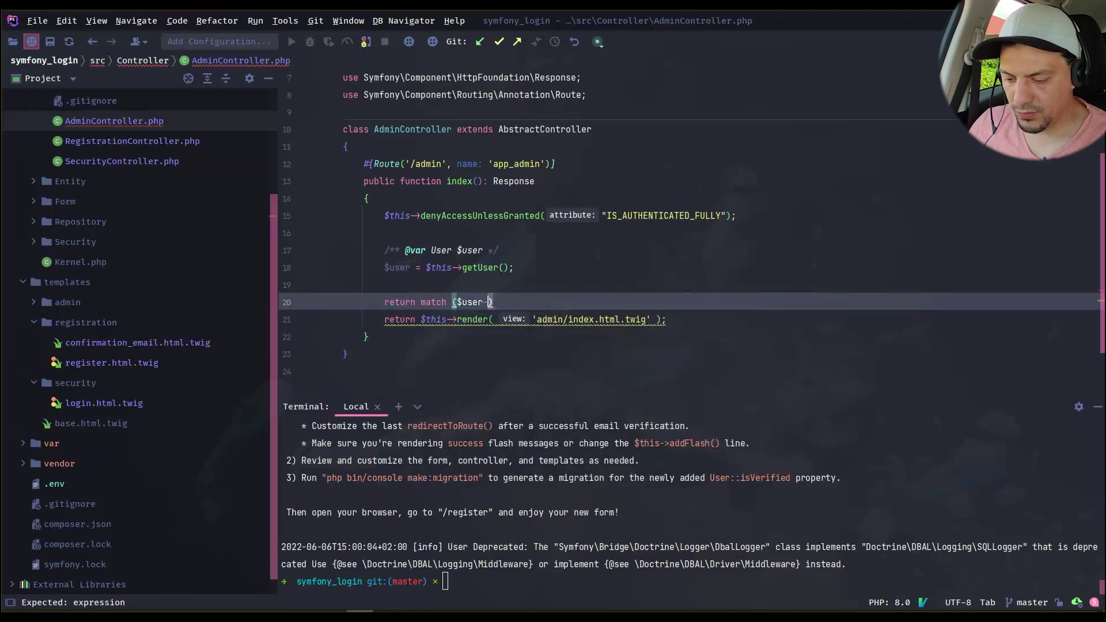
text(->i)
key(Return)
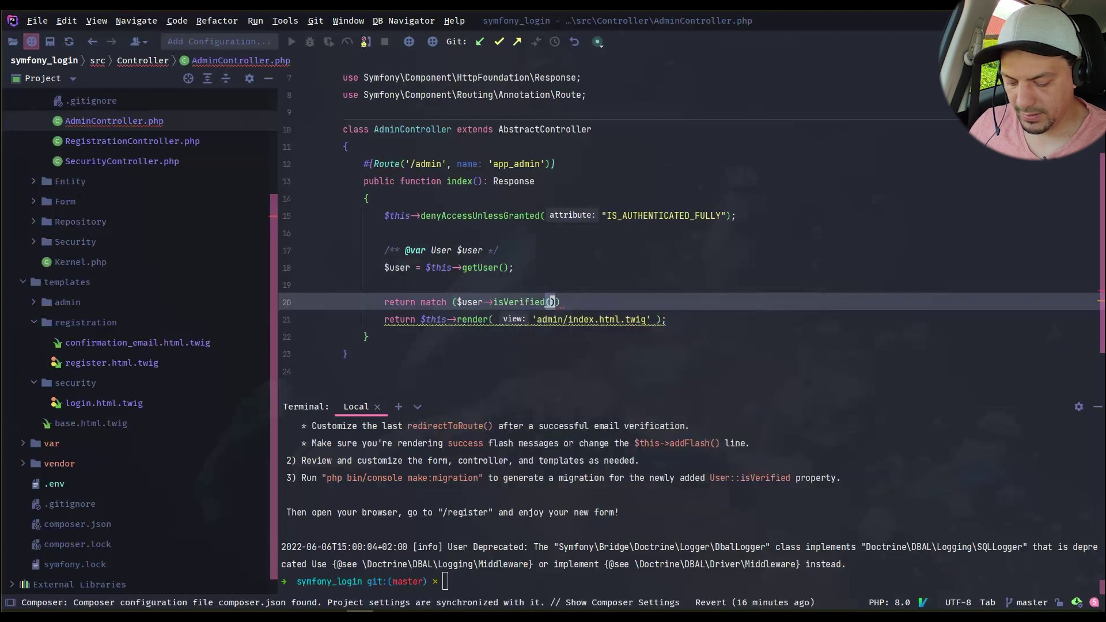
key(Right)
text({)
key(Return)
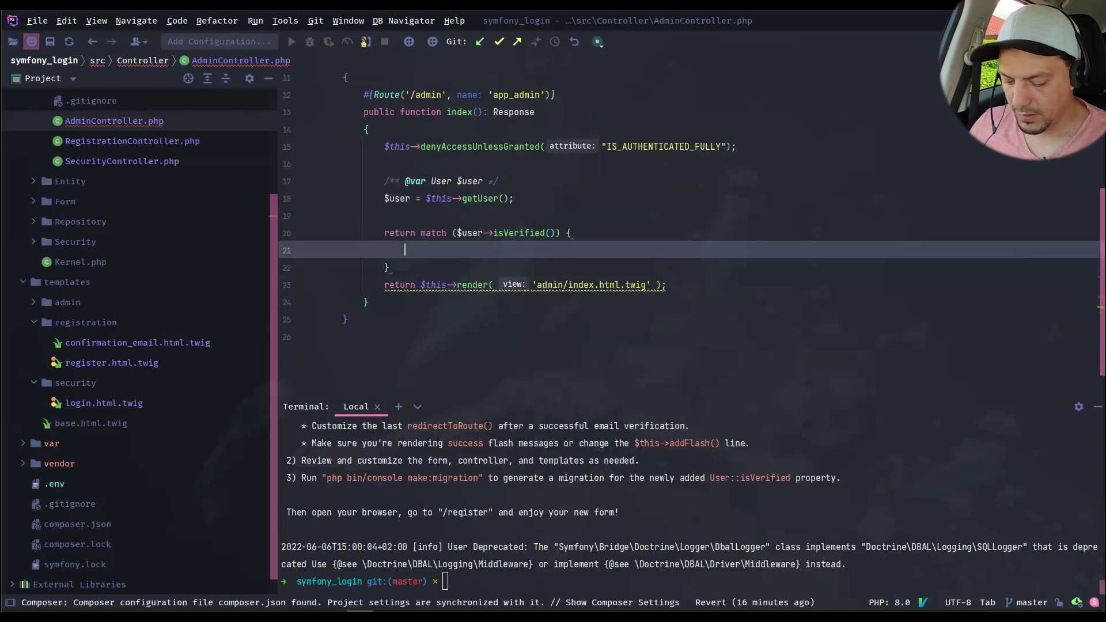
text(true => )
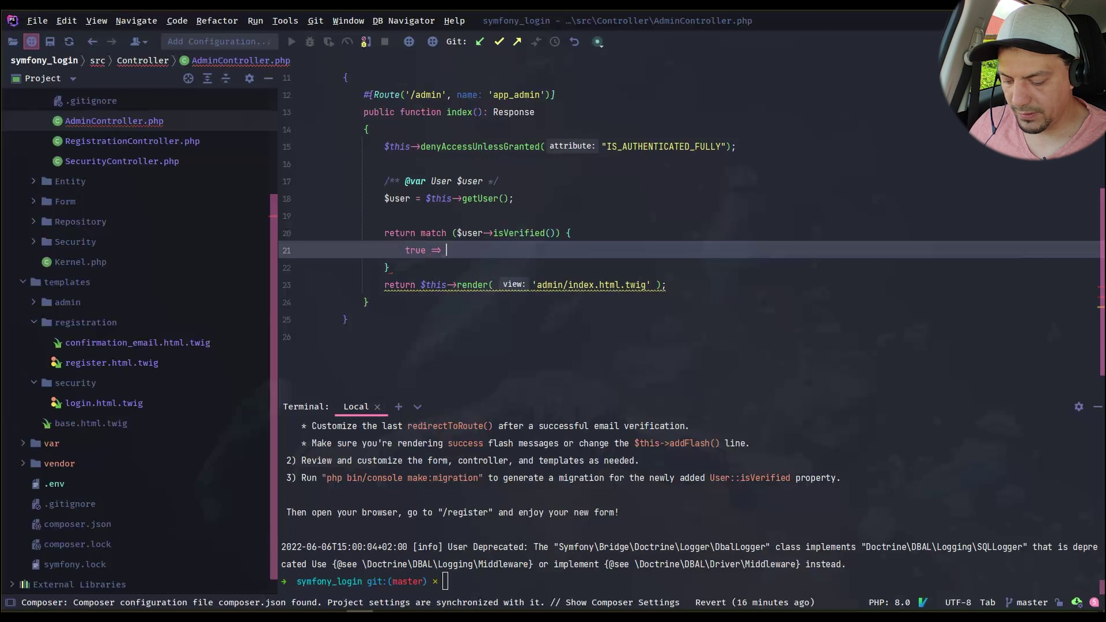
text($th)
key(Return)
text(->ren)
key(Return)
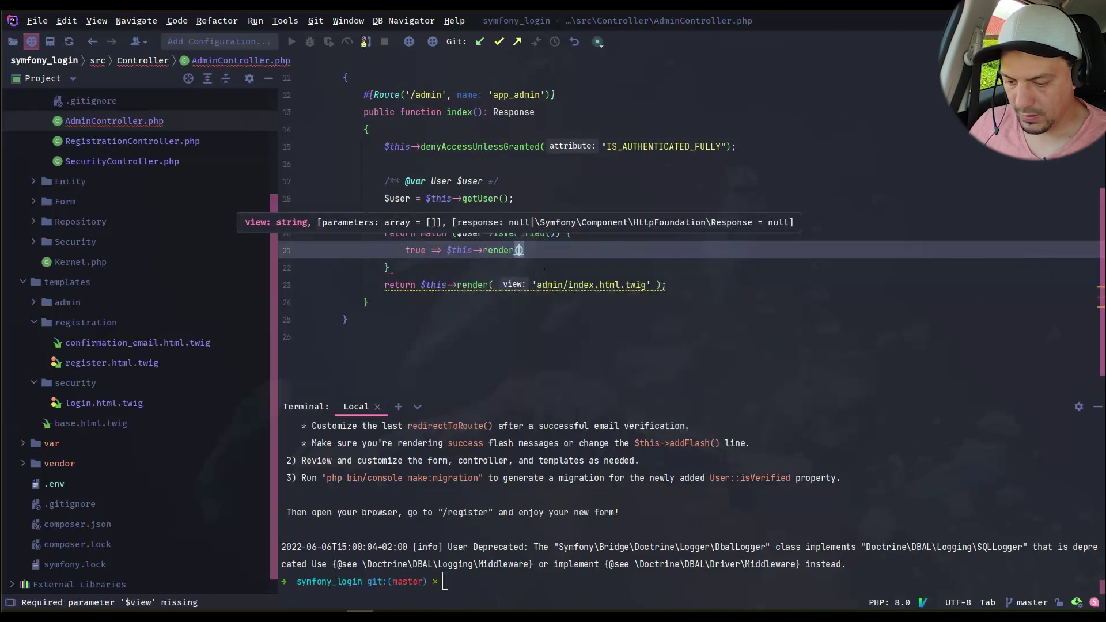
text("ad)
key(Return)
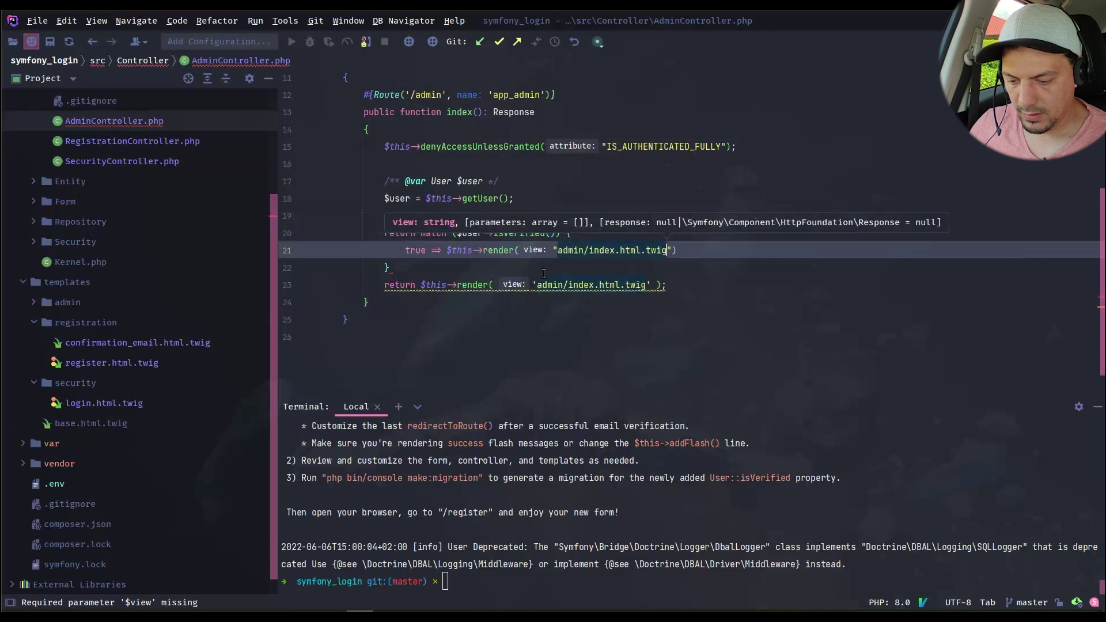
key(Right)
key(Right)
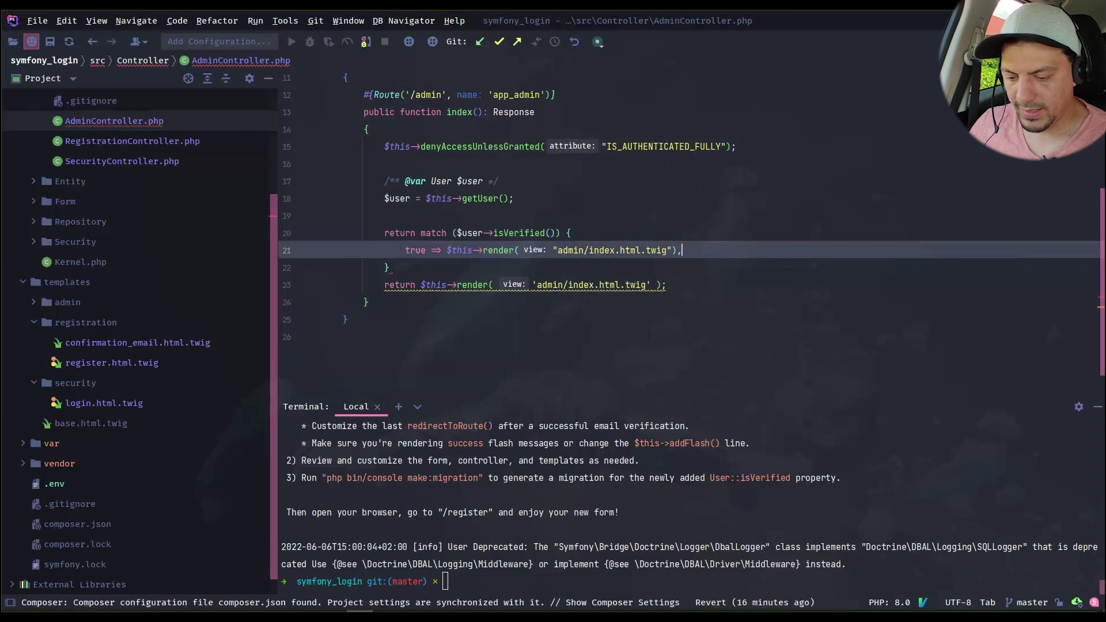
text(,)
Duplicate the arm as false rendering admin/please-verify-email.html.twig.
key(ctrl+d)
key(Home)
key(ctrl+shift+Right)
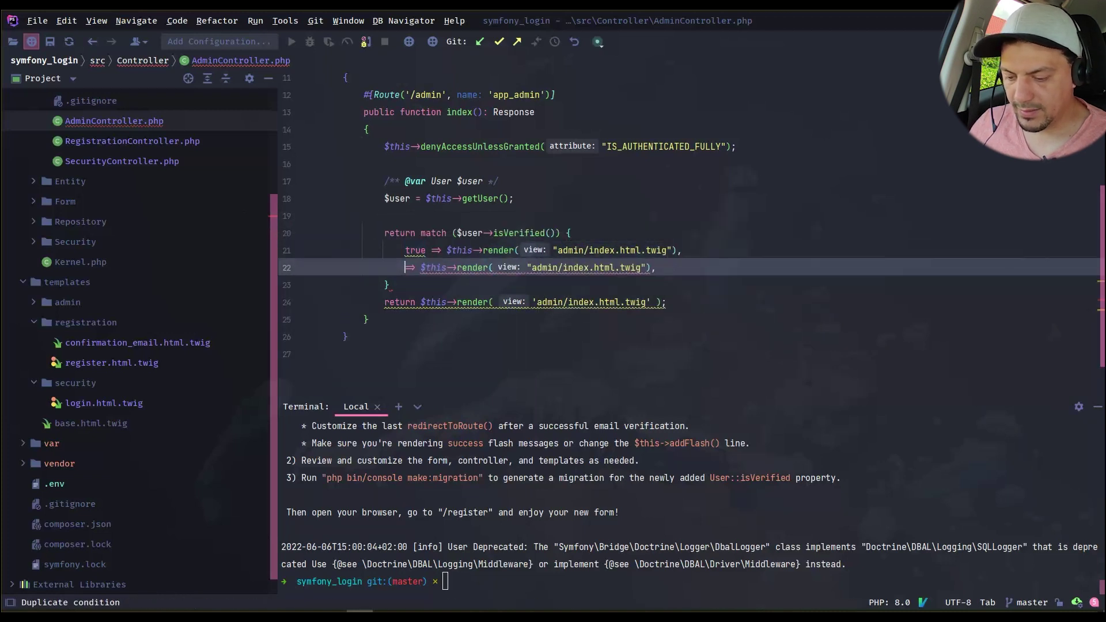
text(false)
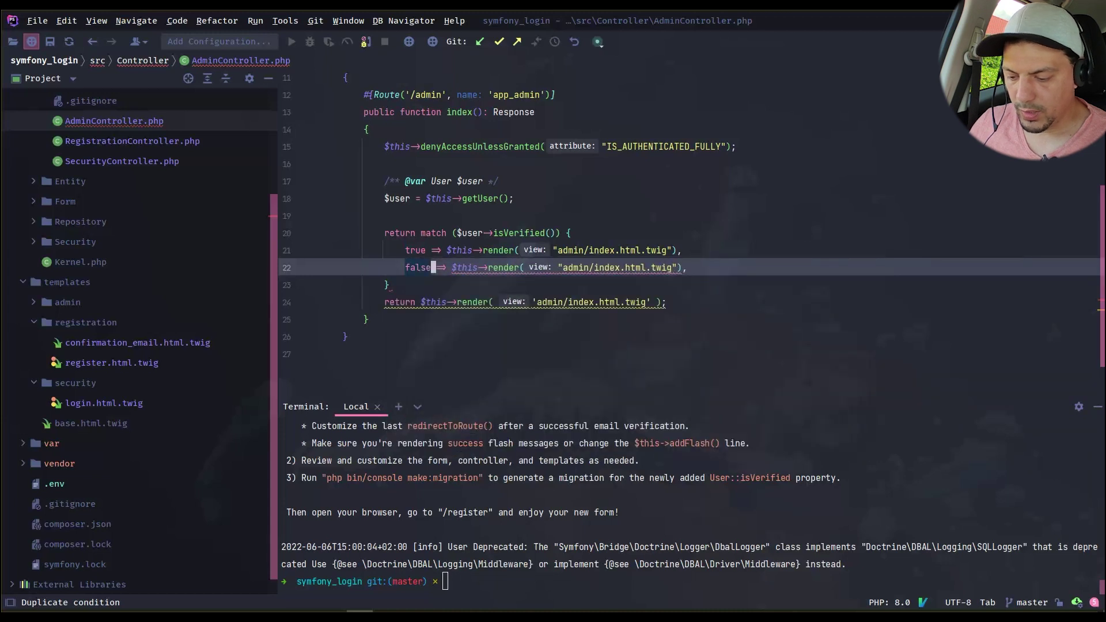
click(564, 268)
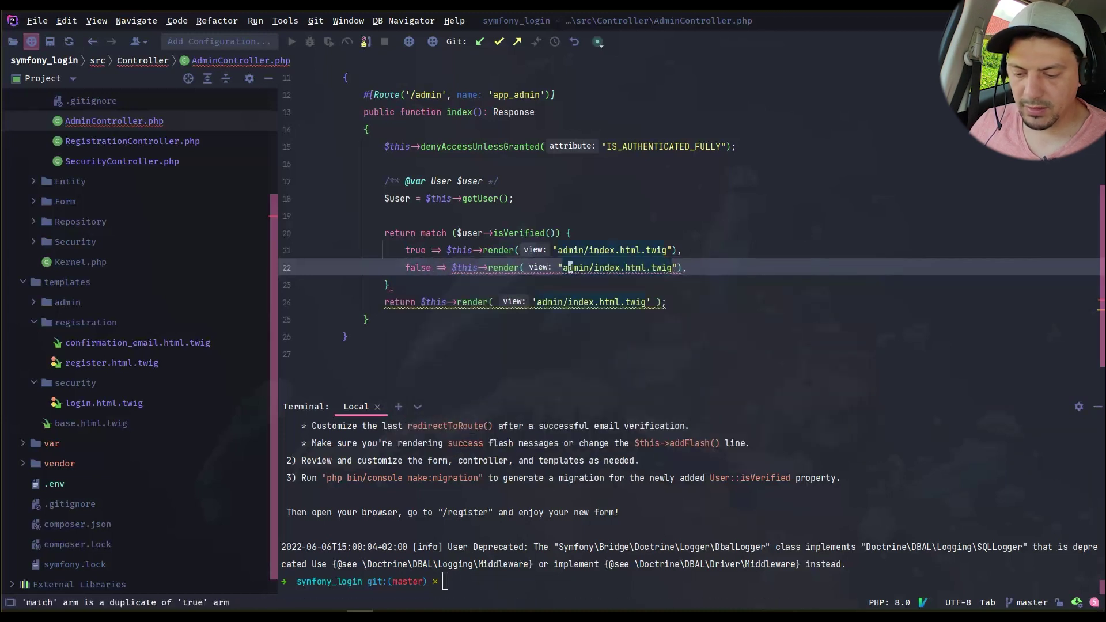
key(Right)
key(Right)
key(Right)
key(Right)
key(Right)
key(ctrl+shift+Right)
text(please-ve)
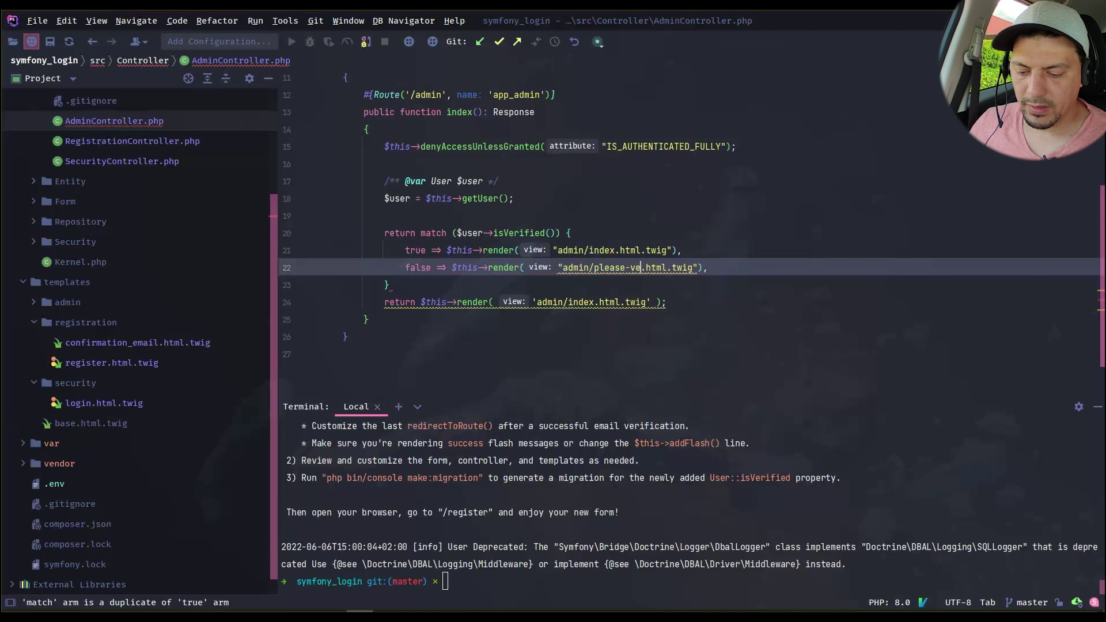
text(rify-email)
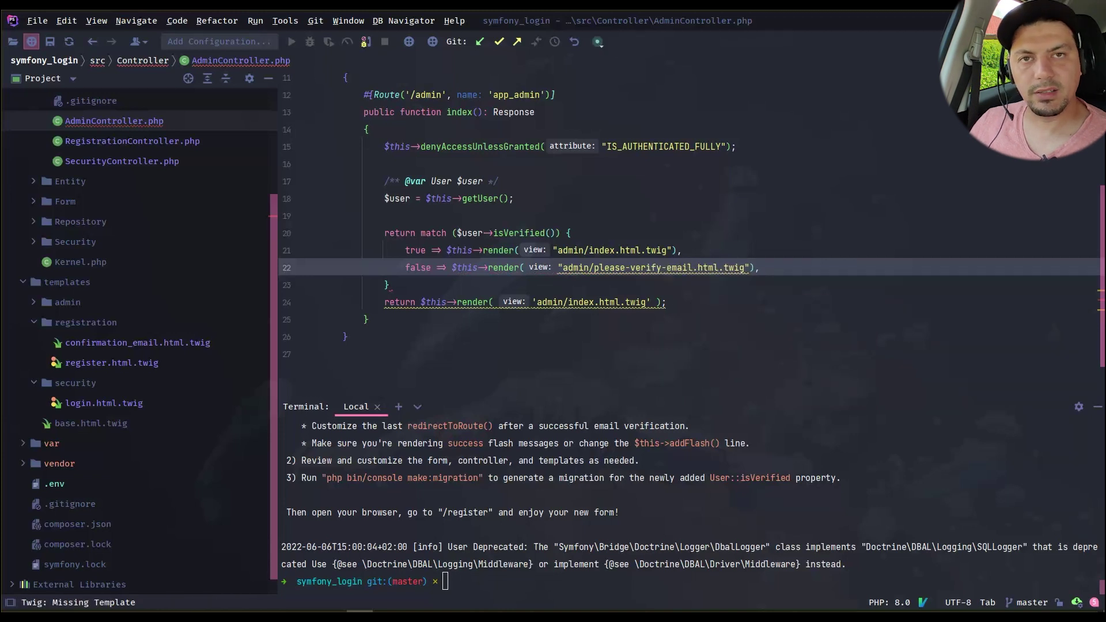
Create admin/please-verify-email.html.twig via quick fix and add a 'please verify your email' h1 heading.
key(alt+Return)
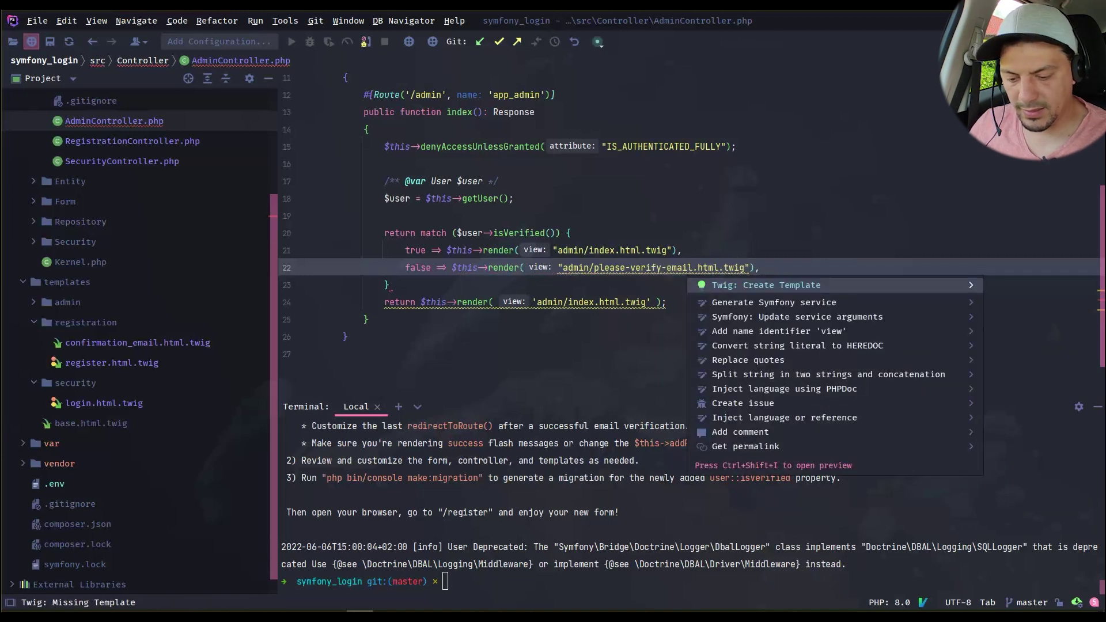
key(Return)
key(Return)
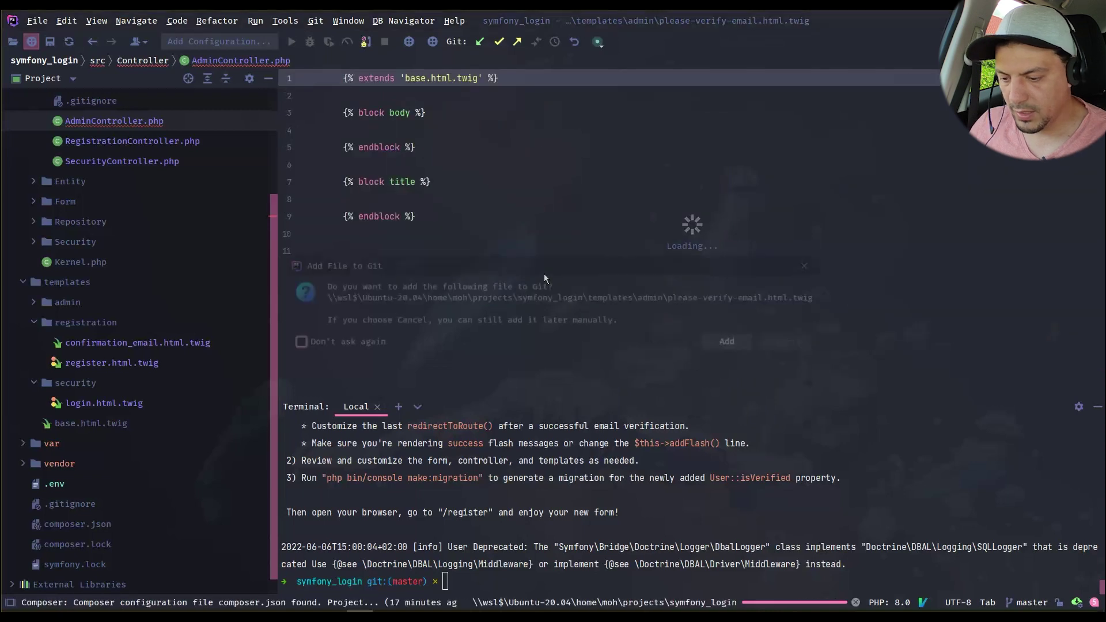
key(Escape)
key(Down)
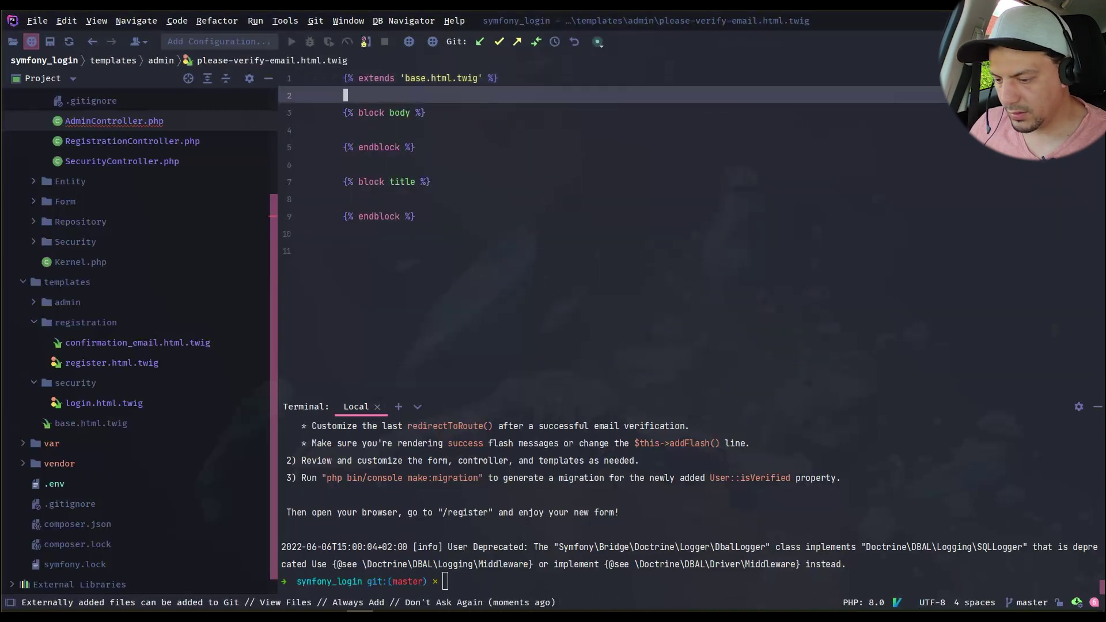
key(Down)
key(End)
key(Return)
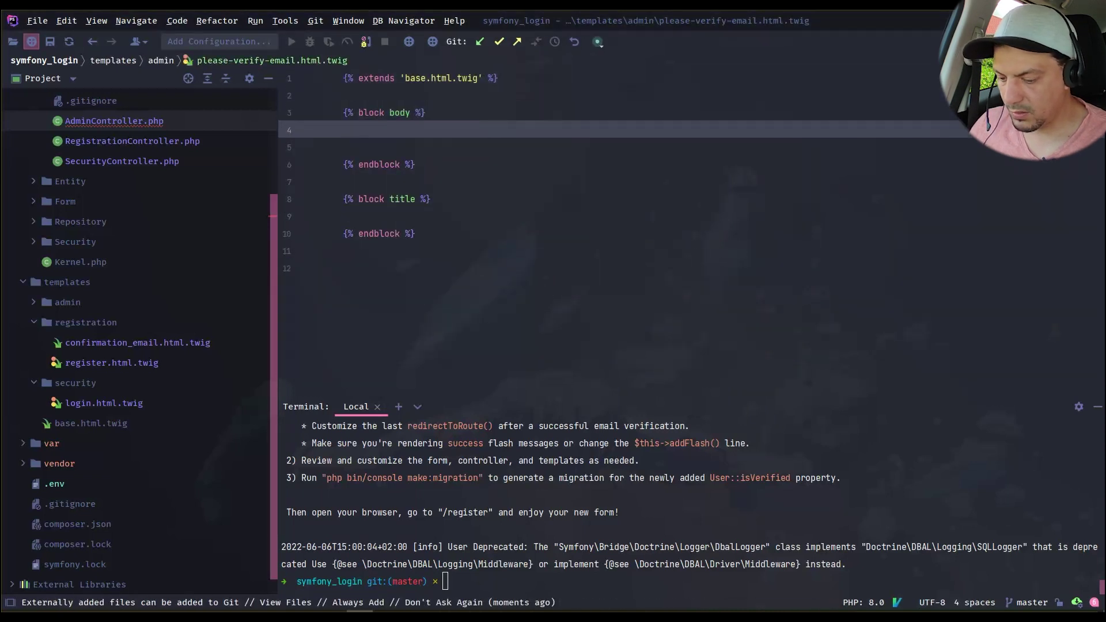
key(Tab)
text(pl)
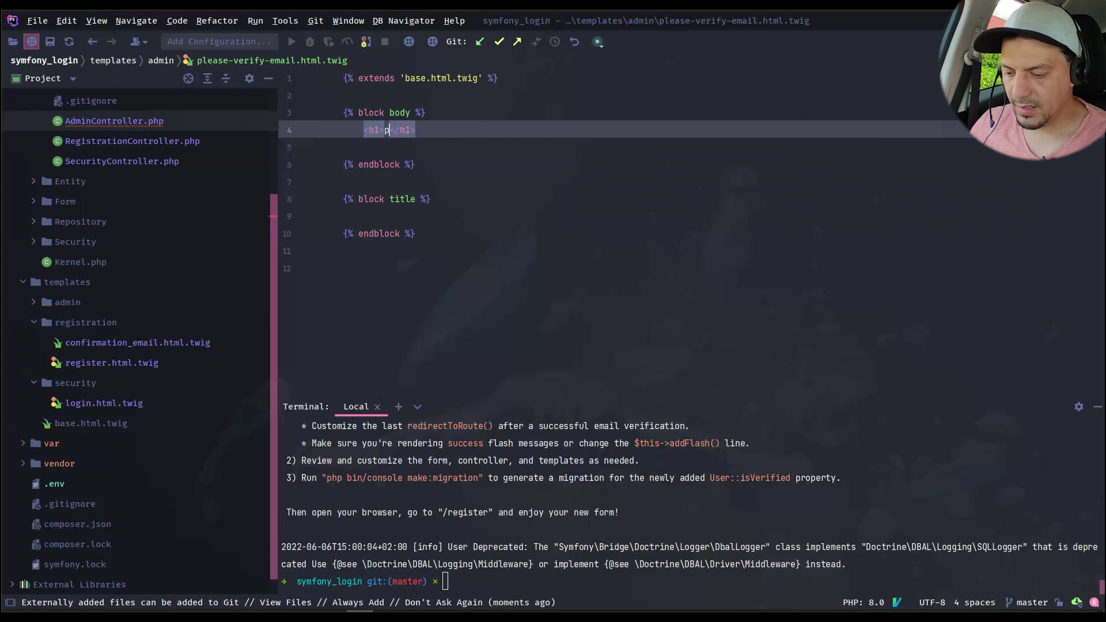
text(ease verify yo)
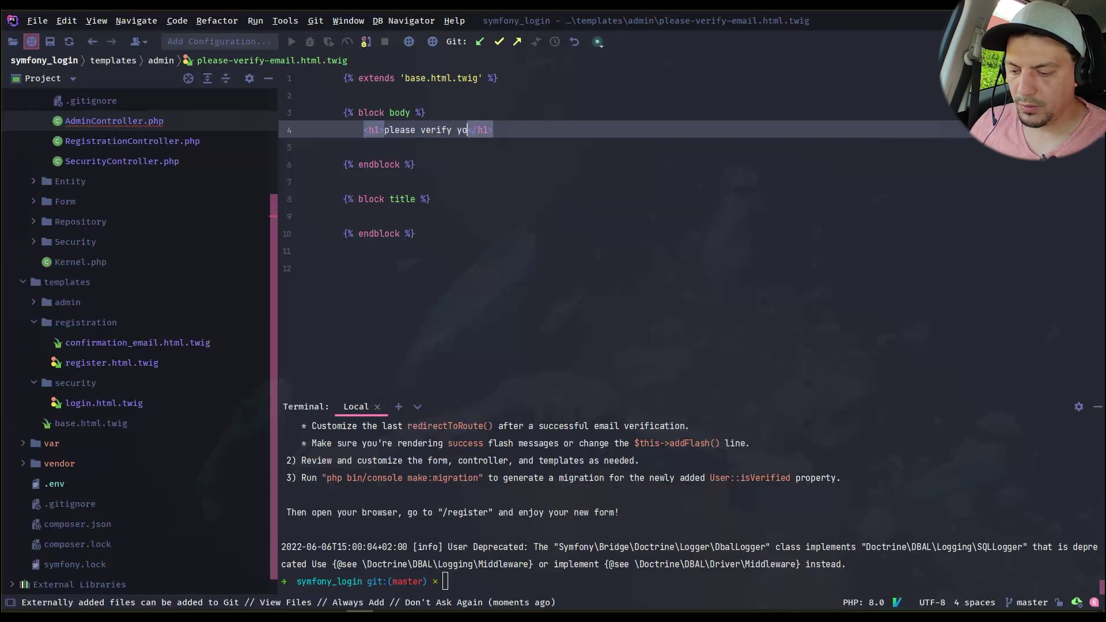
text(ur email!)
Delete the leftover fallback render line in AdminController.
key(ctrl+Tab)
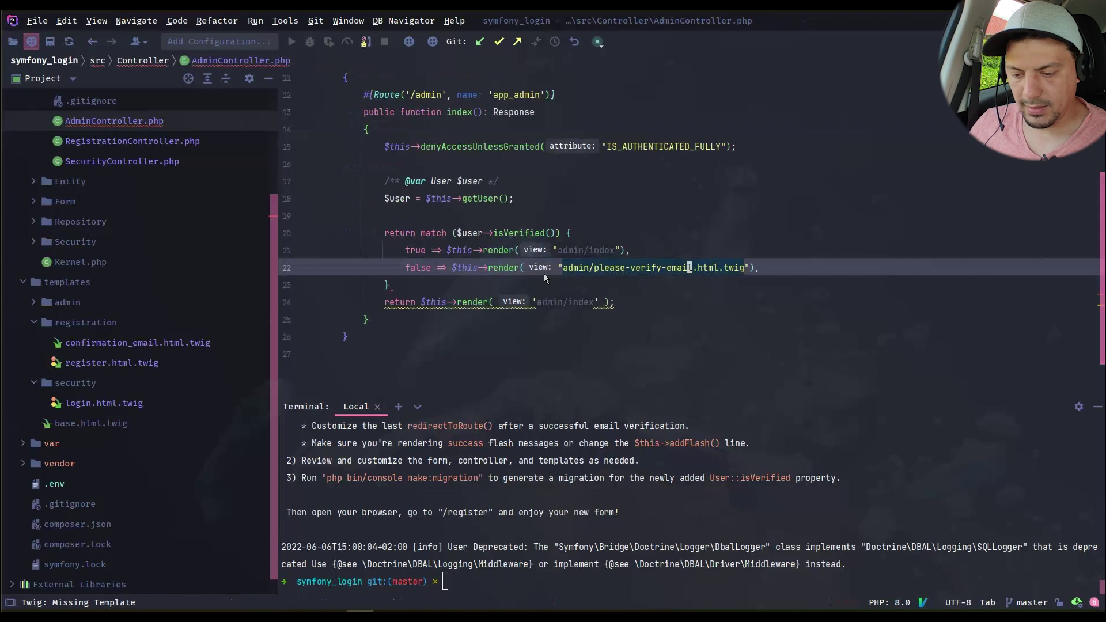
key(Down)
key(Down)
key(shift+Home)
key(BackSpace)
key(BackSpace)
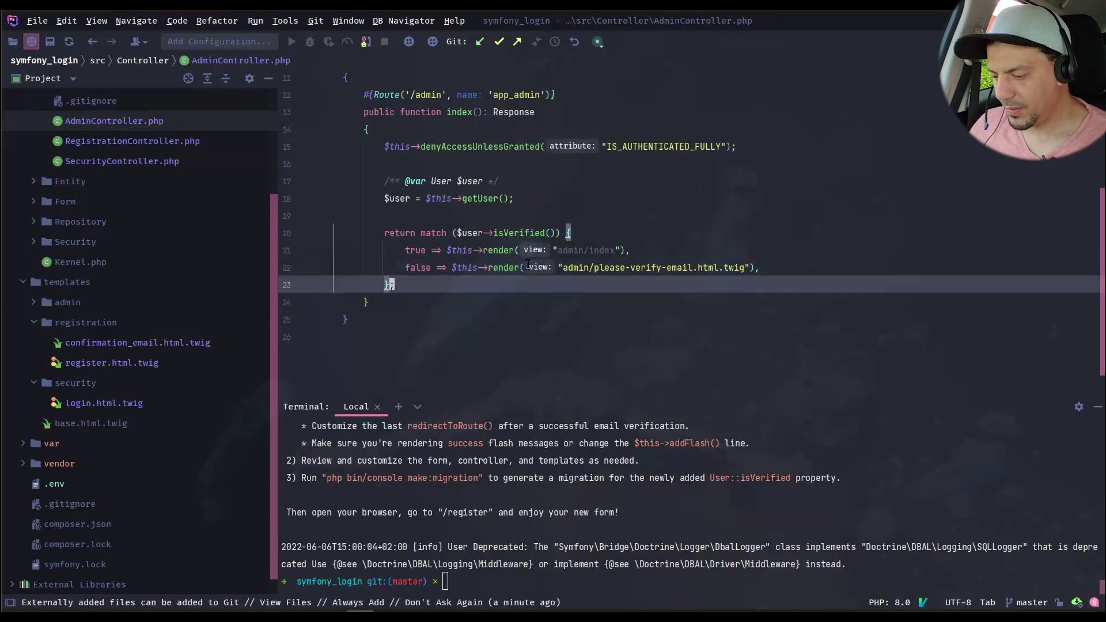
In AppAuthenticator.php, replace the TODO throw with the uncommented RedirectResponse to 'app_admin'.
click(35, 240)
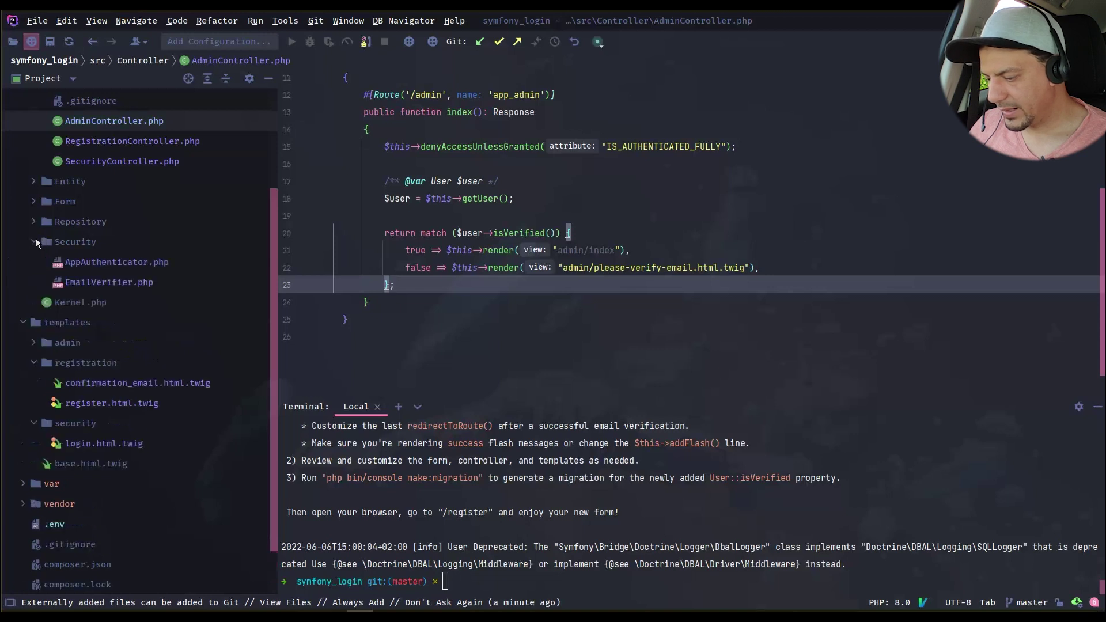
double_click(96, 260)
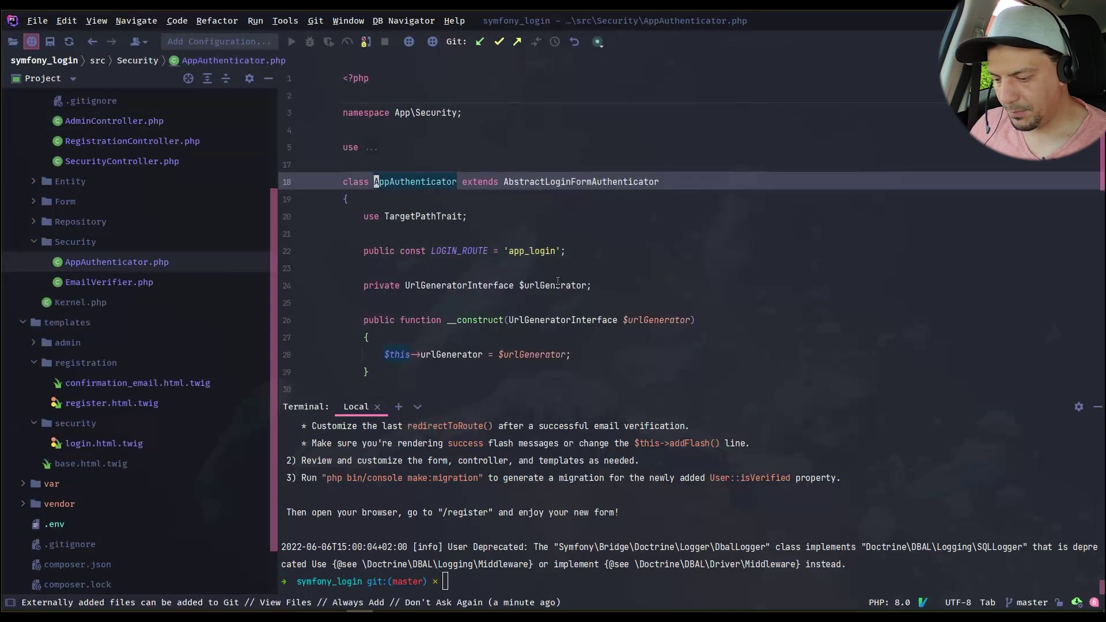
scroll(554, 281, down, 5)
scroll(554, 281, down, 10)
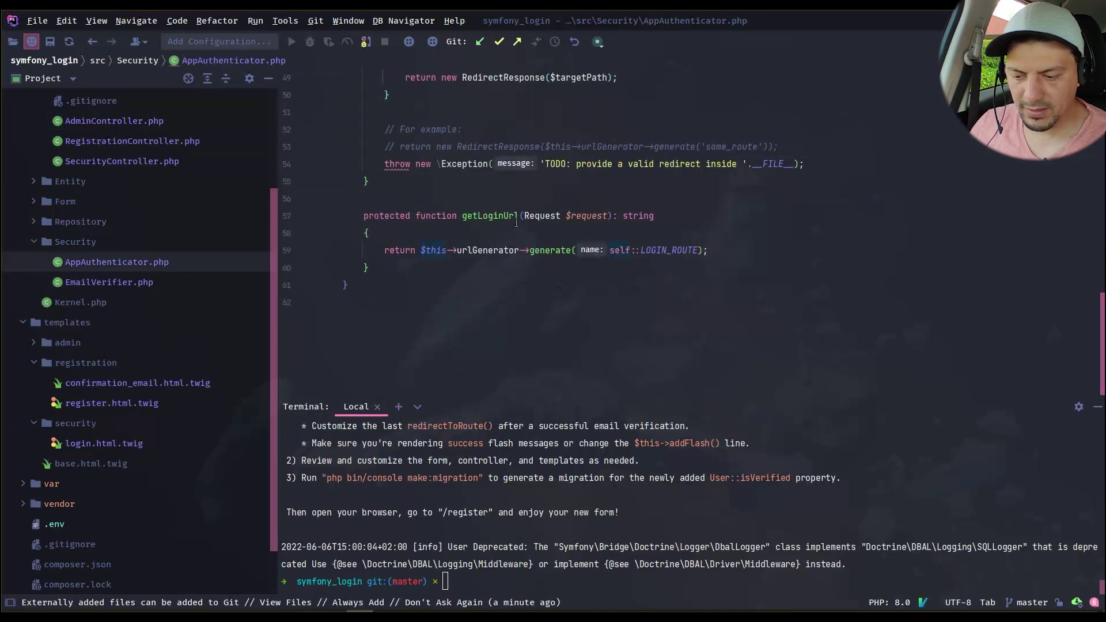
click(557, 163)
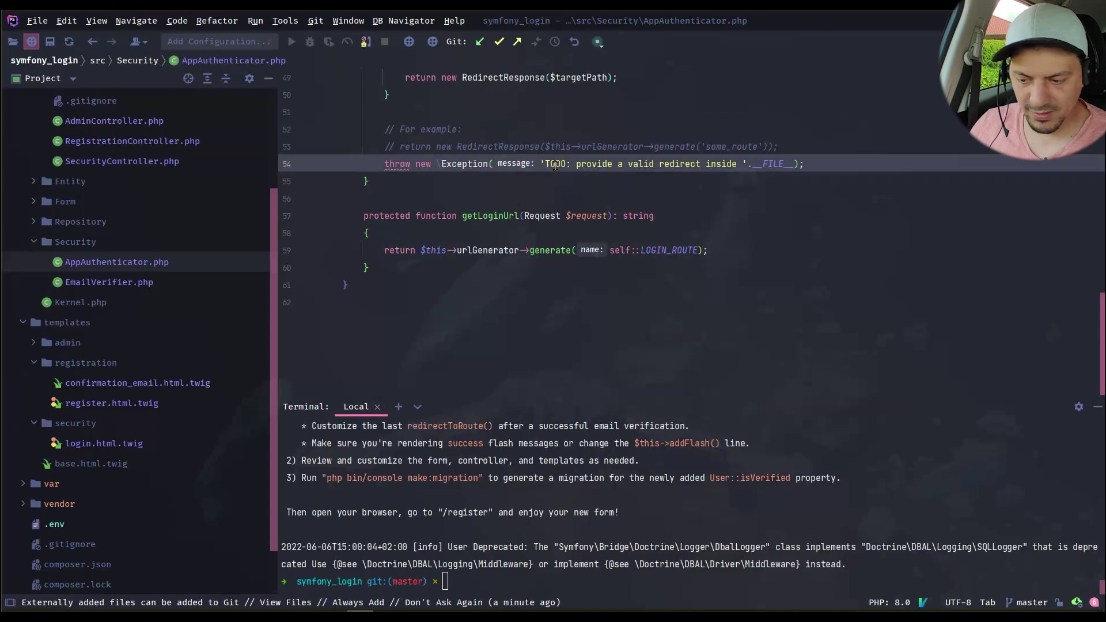
key(ctrl+y)
key(Up)
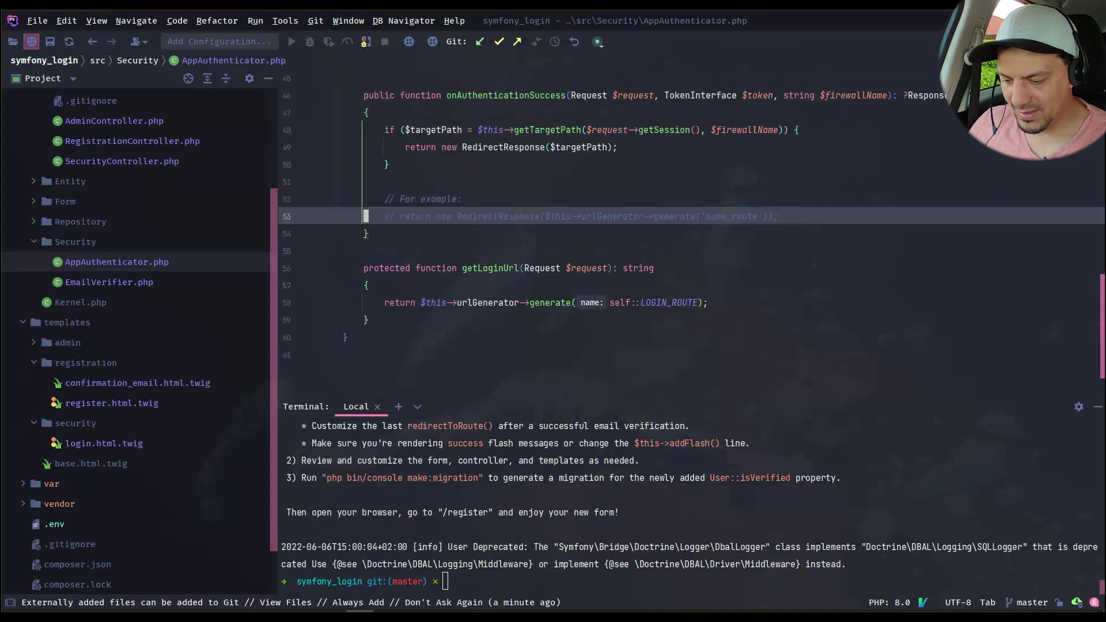
key(ctrl+slash)
key(ctrl+Right)
key(ctrl+Right)
key(ctrl+Right)
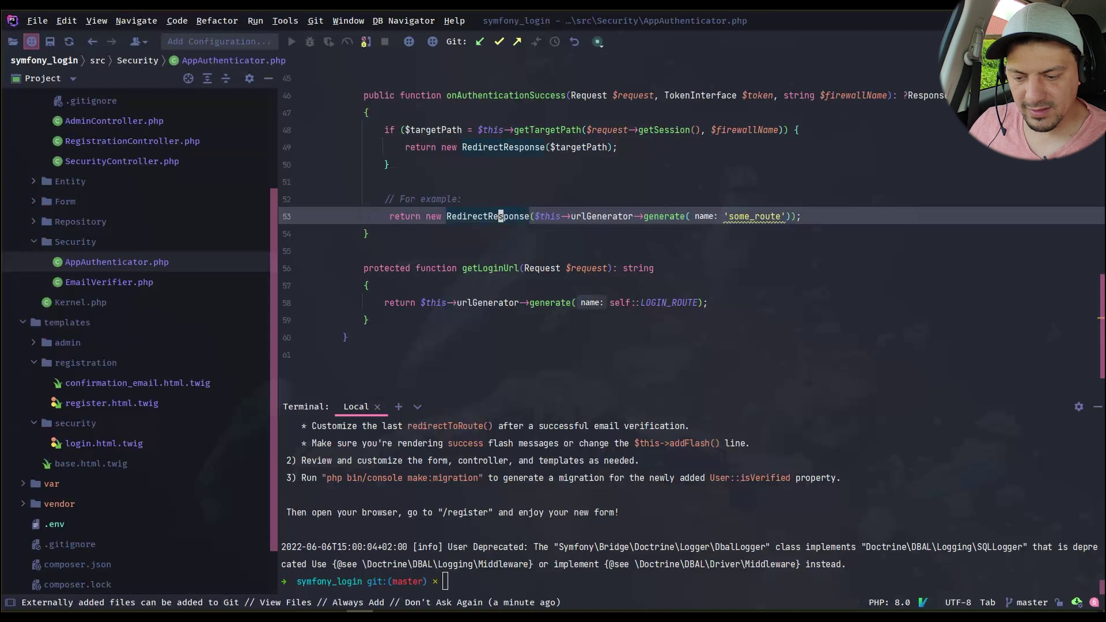
key(ctrl+Right)
key(ctrl+Right)
key(ctrl+Right)
key(ctrl+Right)
key(ctrl+Right)
key(ctrl+BackSpace)
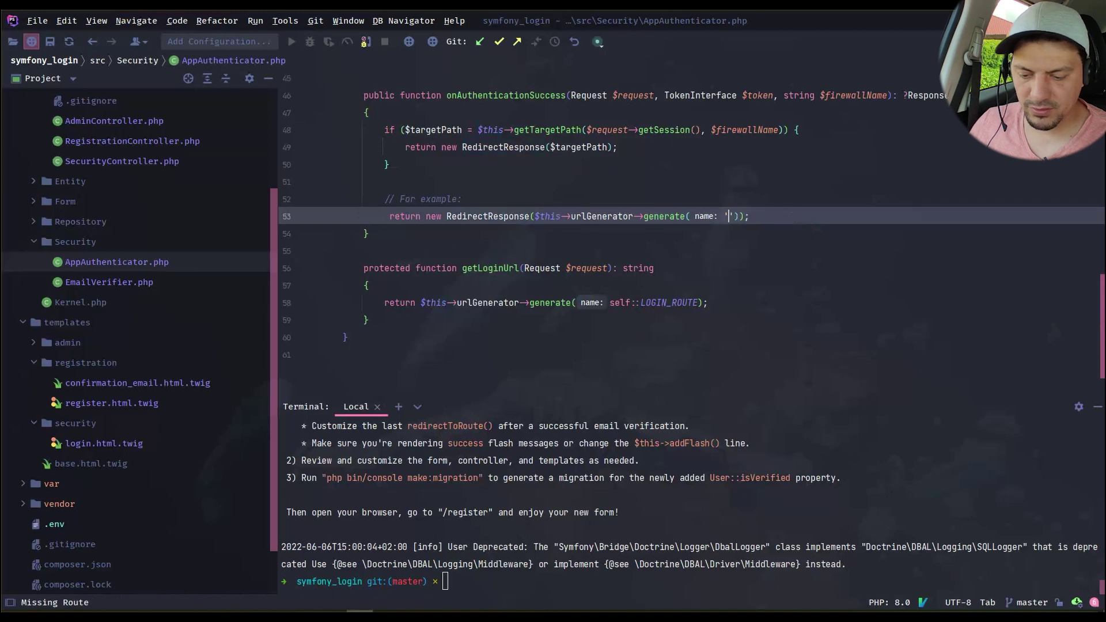
text(app_admin)
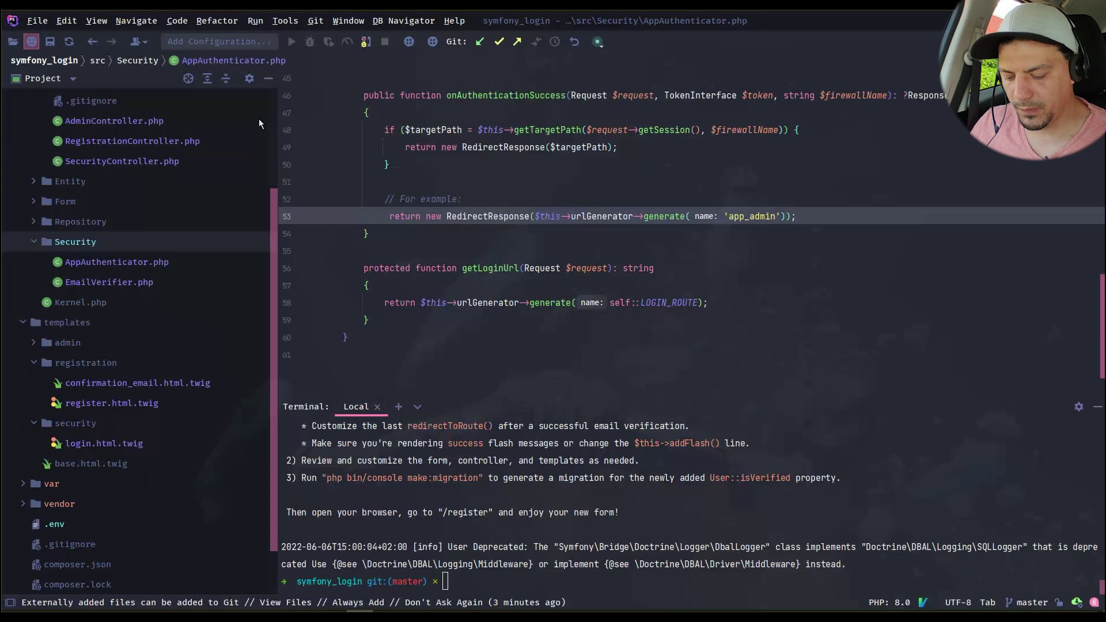
key(alt+F12)
text(p)
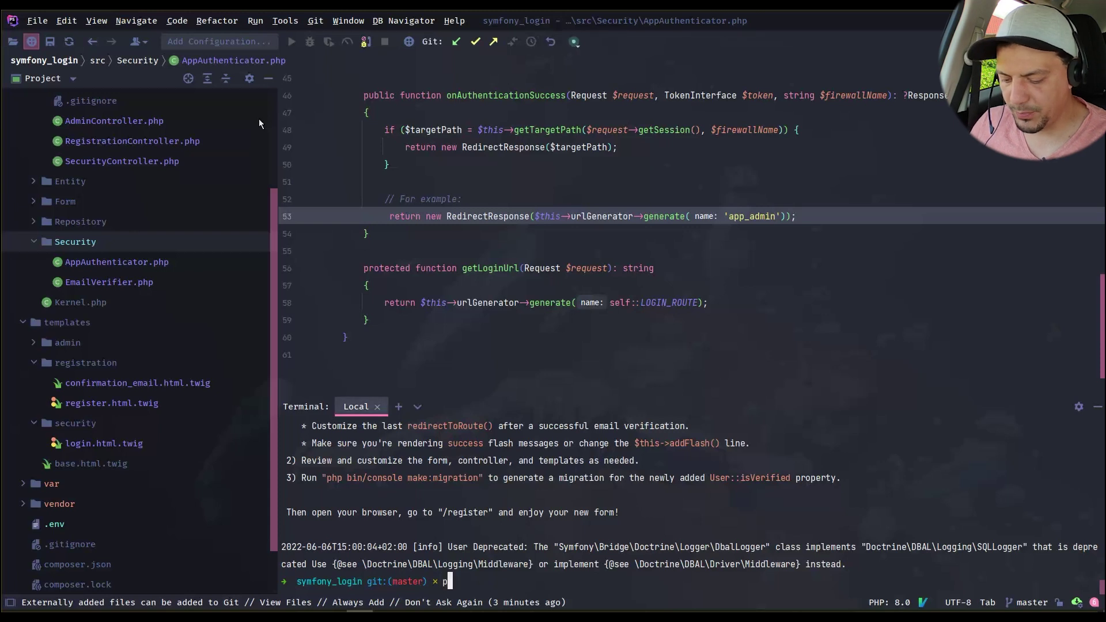
text(hp bin/console do)
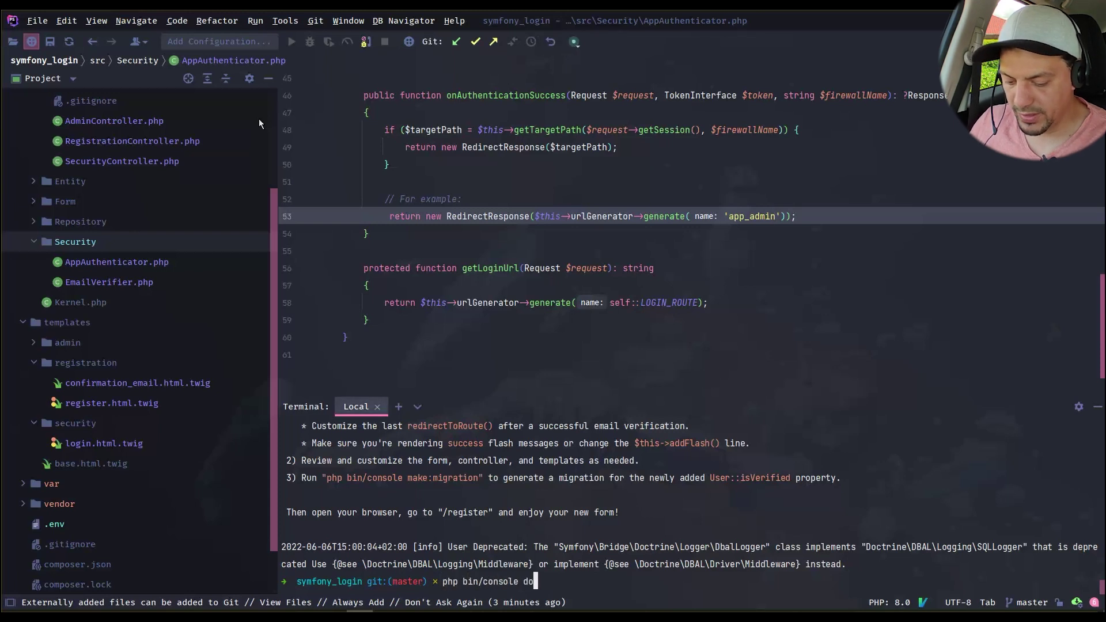
text(ctrine:sch)
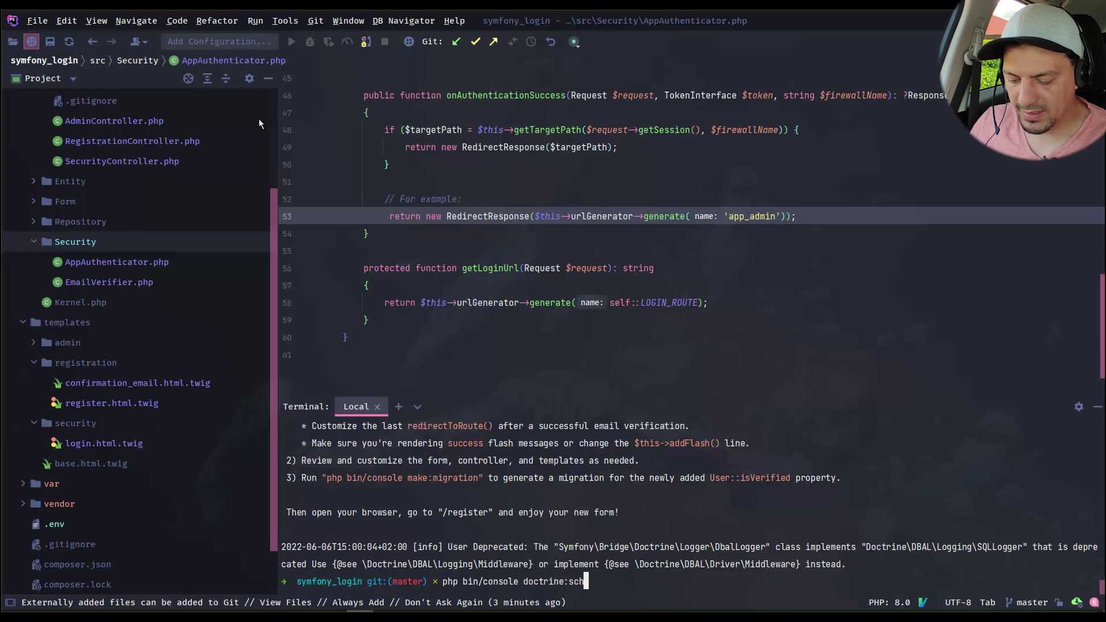
text(ema:create)
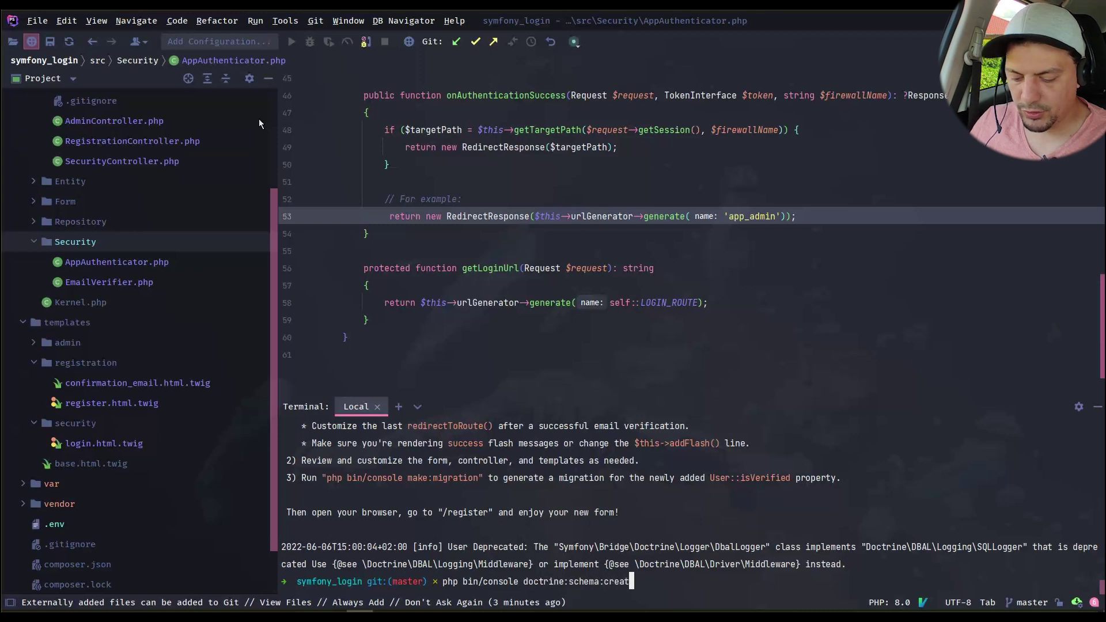
Run doctrine:schema:create and then start the local server with symfony serve.
key(Return)
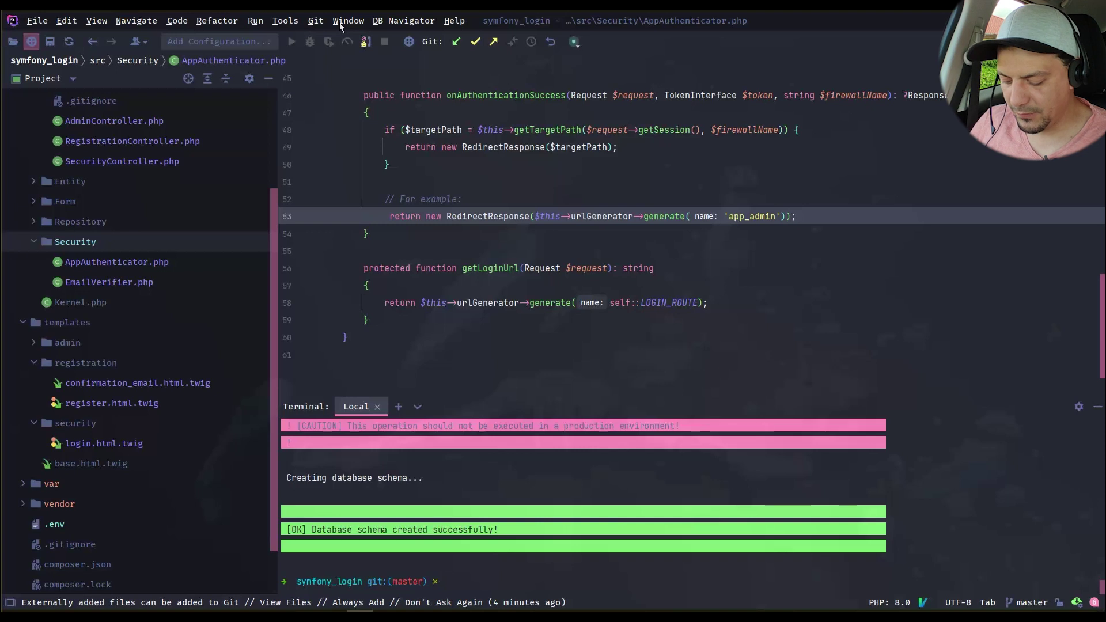
text(symfony )
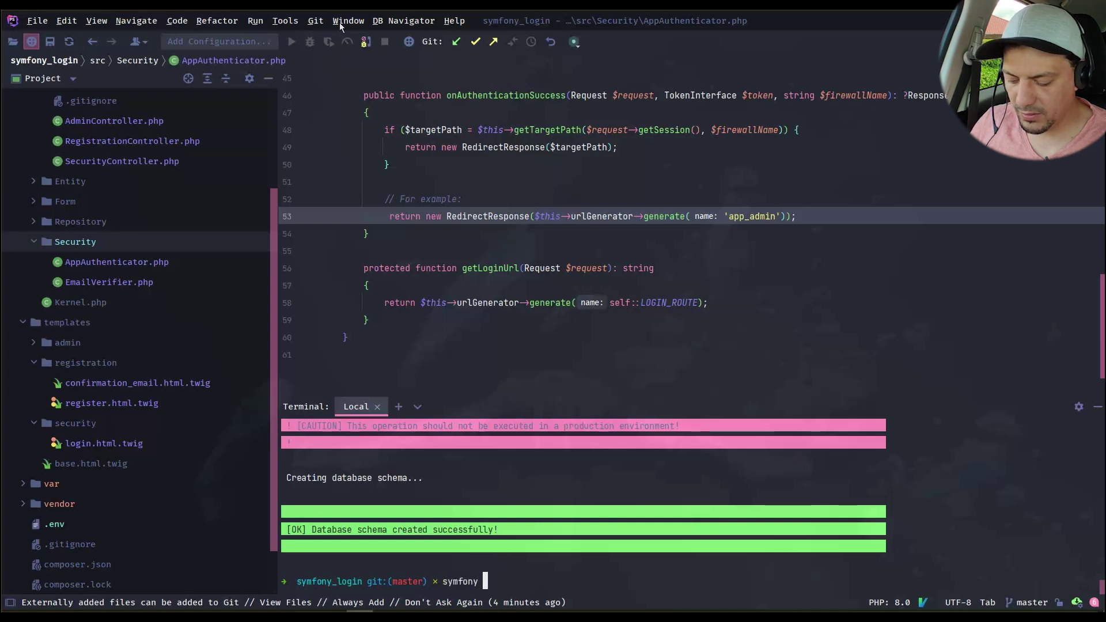
text(serve)
key(Return)
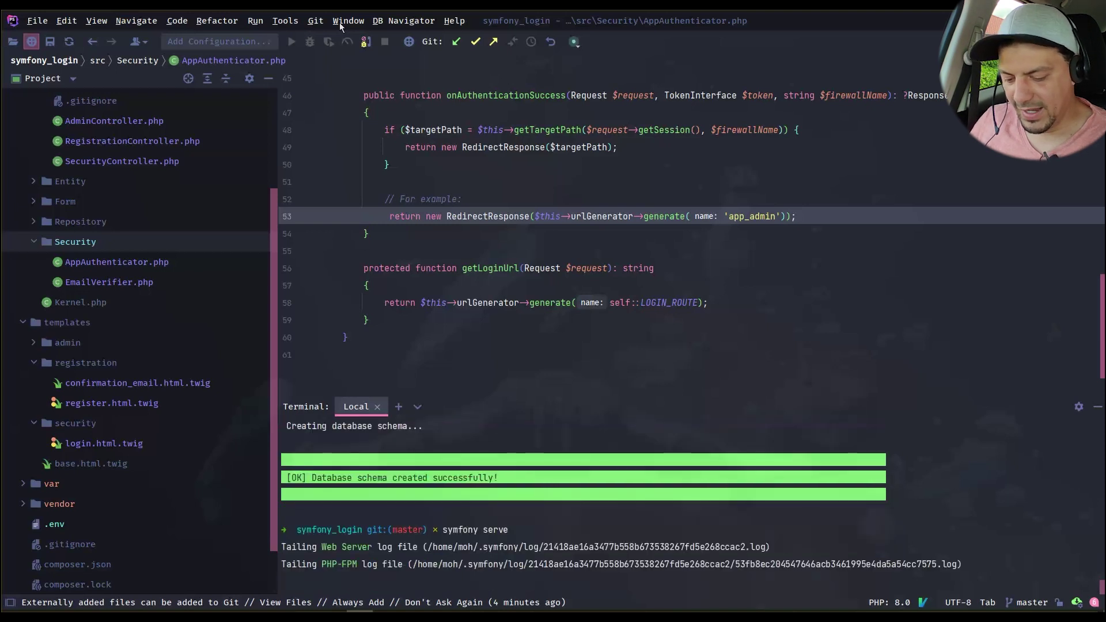
key(alt+Tab)
key(alt+Tab)
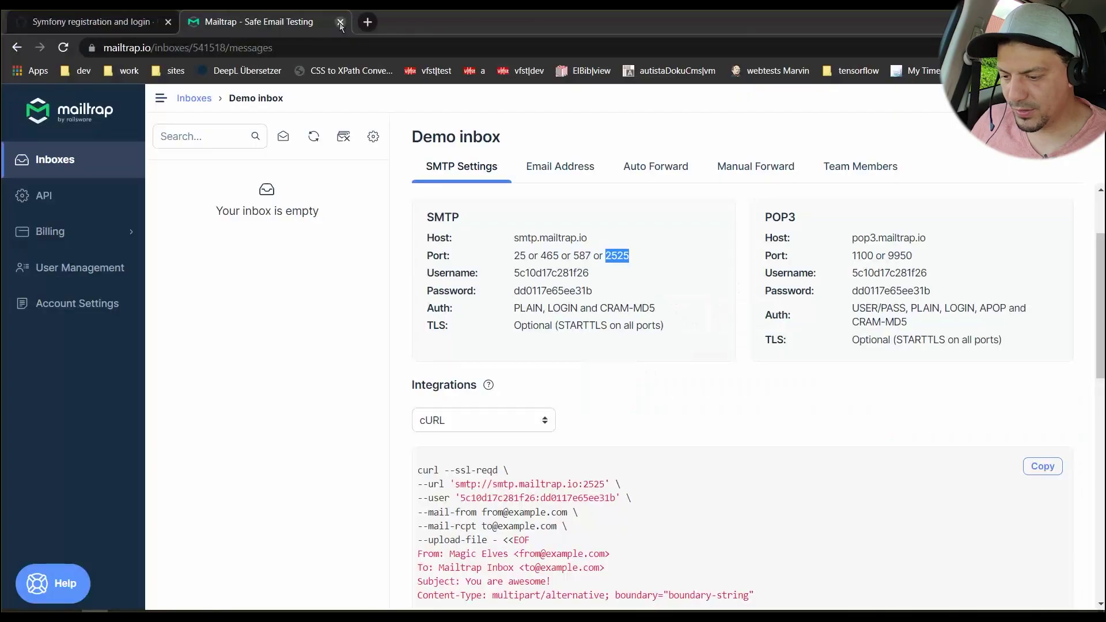
Attempt sign-in at localhost:8000 with an unregistered account, get 'Invalid credentials.', then follow the register link.
key(ctrl+t)
text(8000)
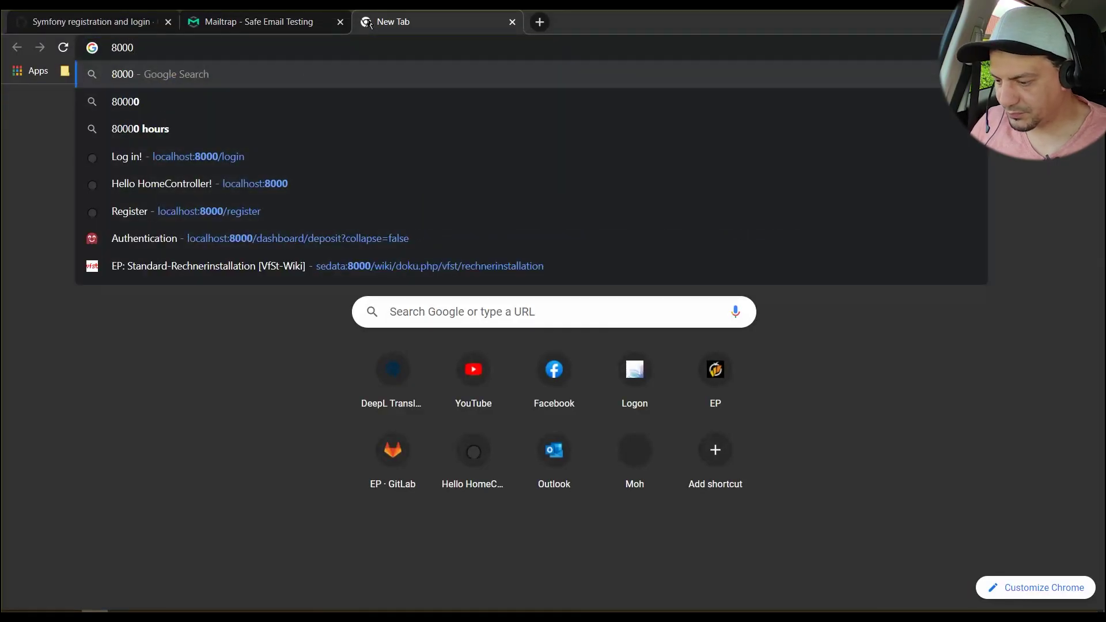
key(Down)
key(Down)
key(Down)
key(Return)
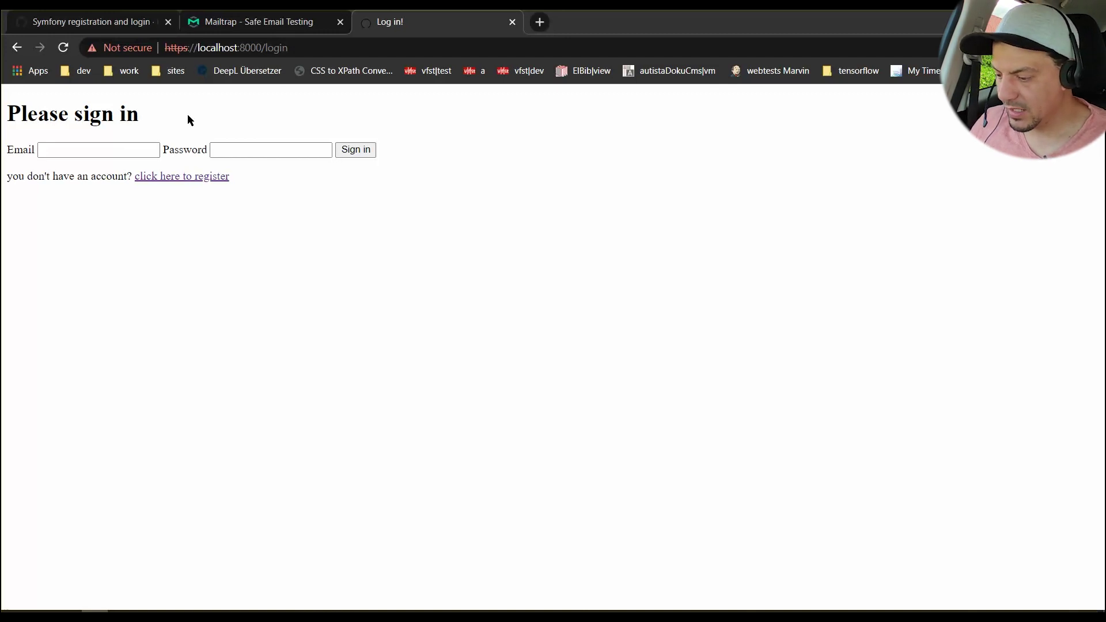
key(Tab)
text(xxx)
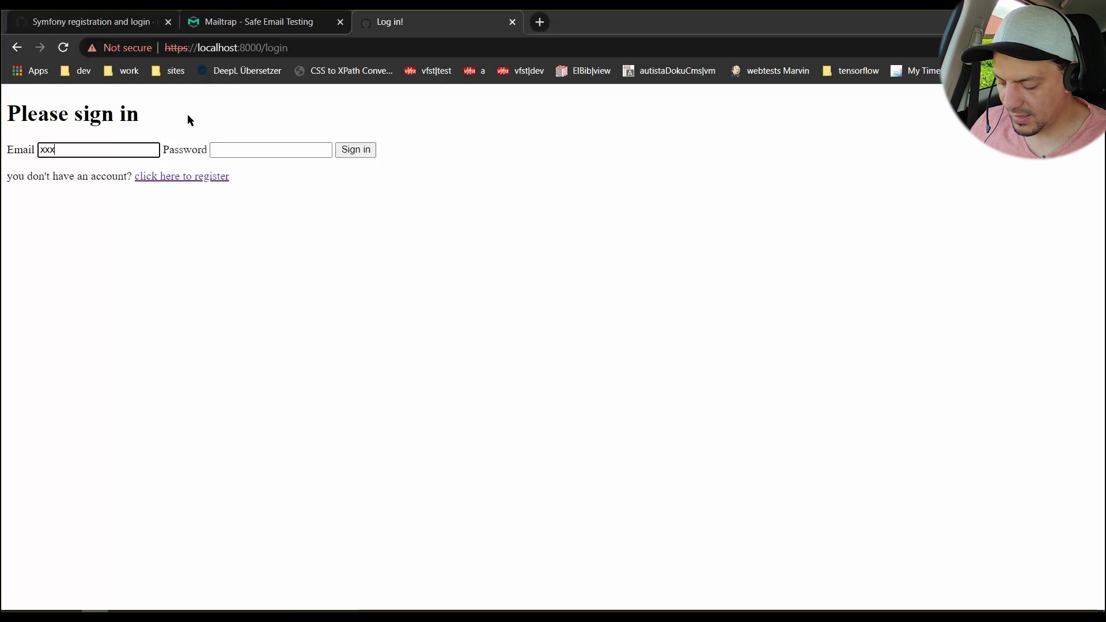
text(@yyy)
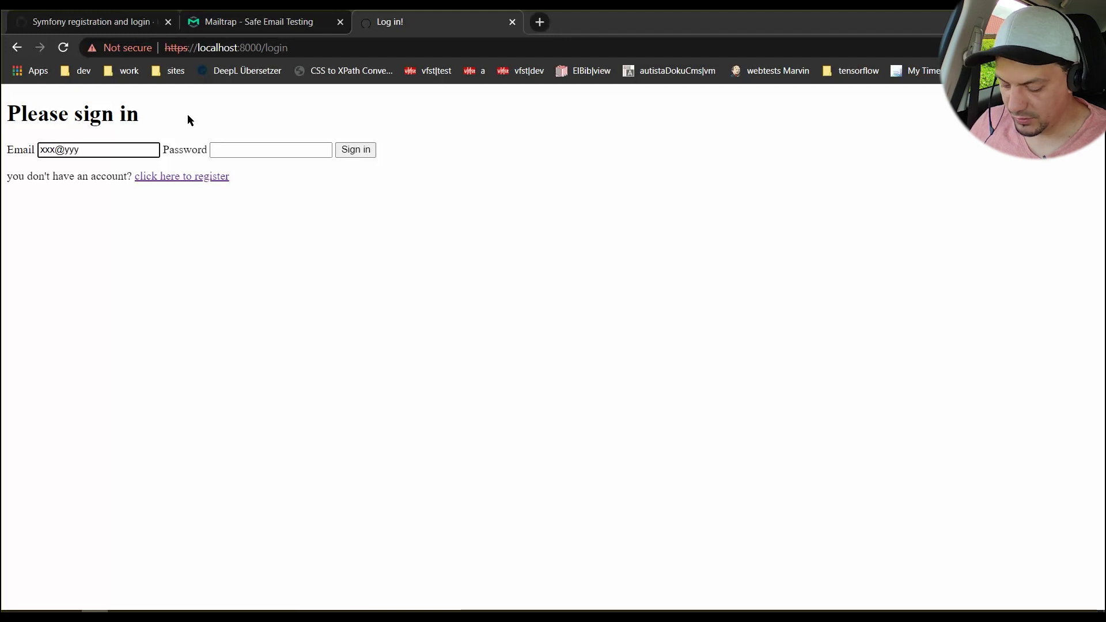
text(.de)
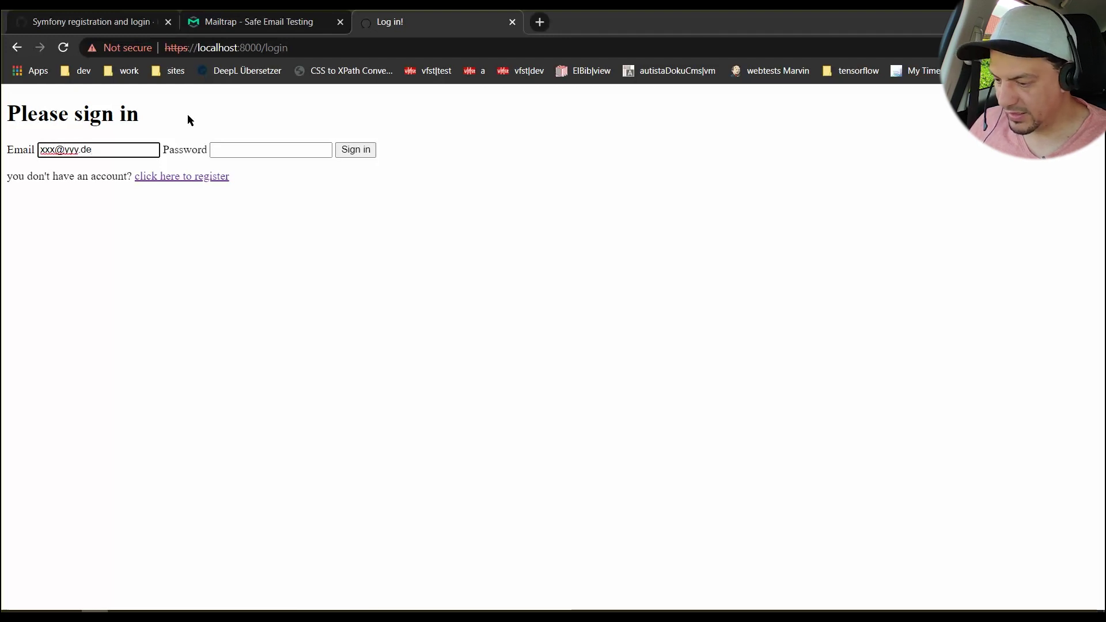
key(Tab)
text(xxxx)
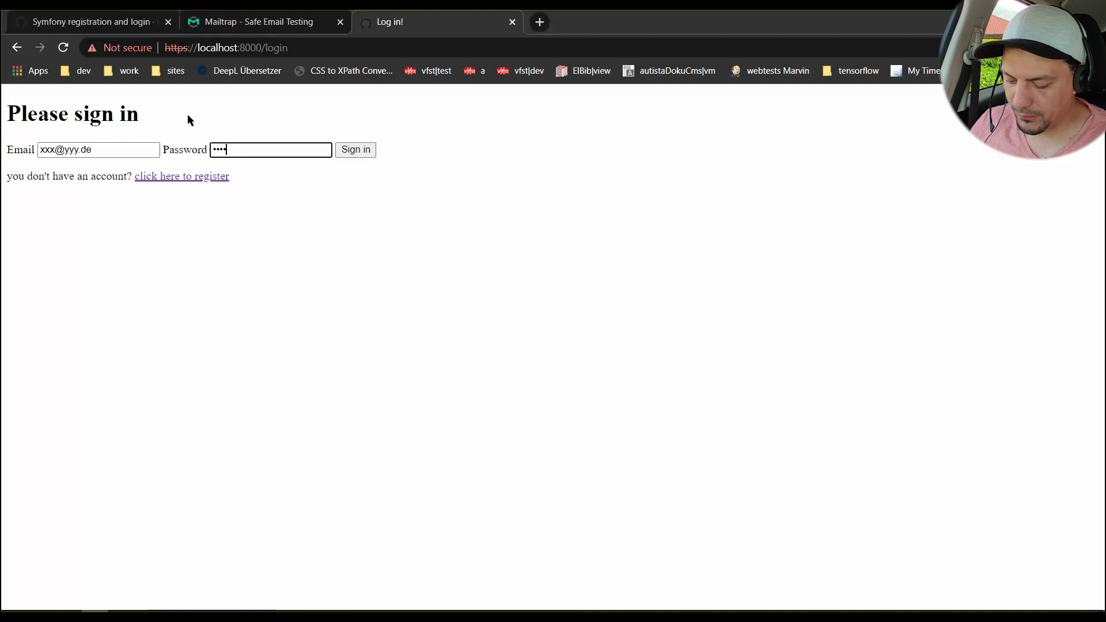
text(xx)
click(350, 149)
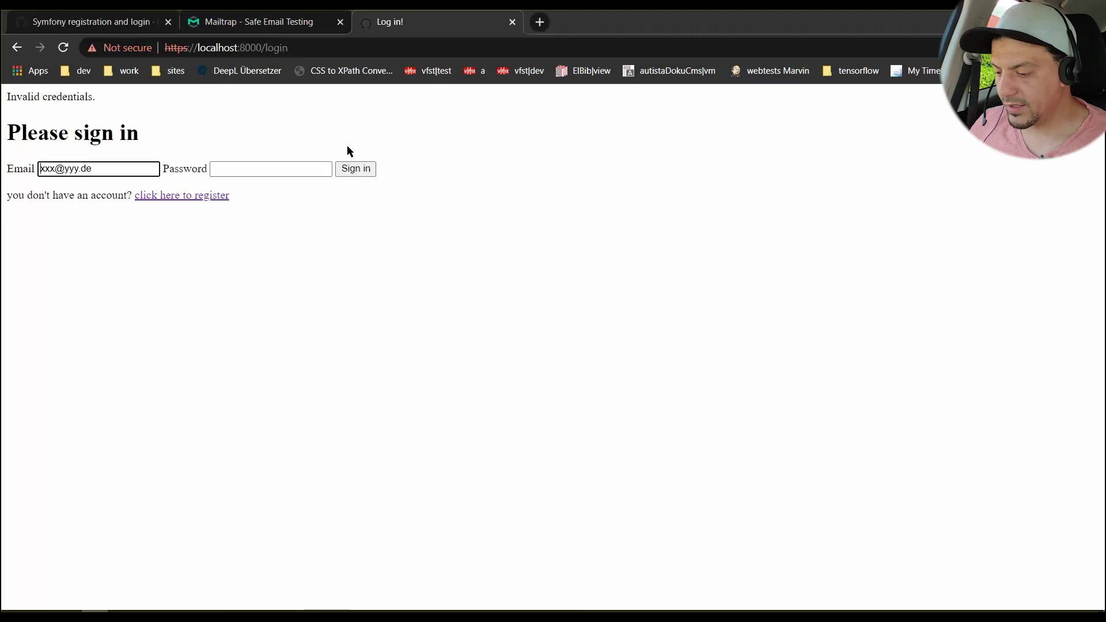
click(181, 196)
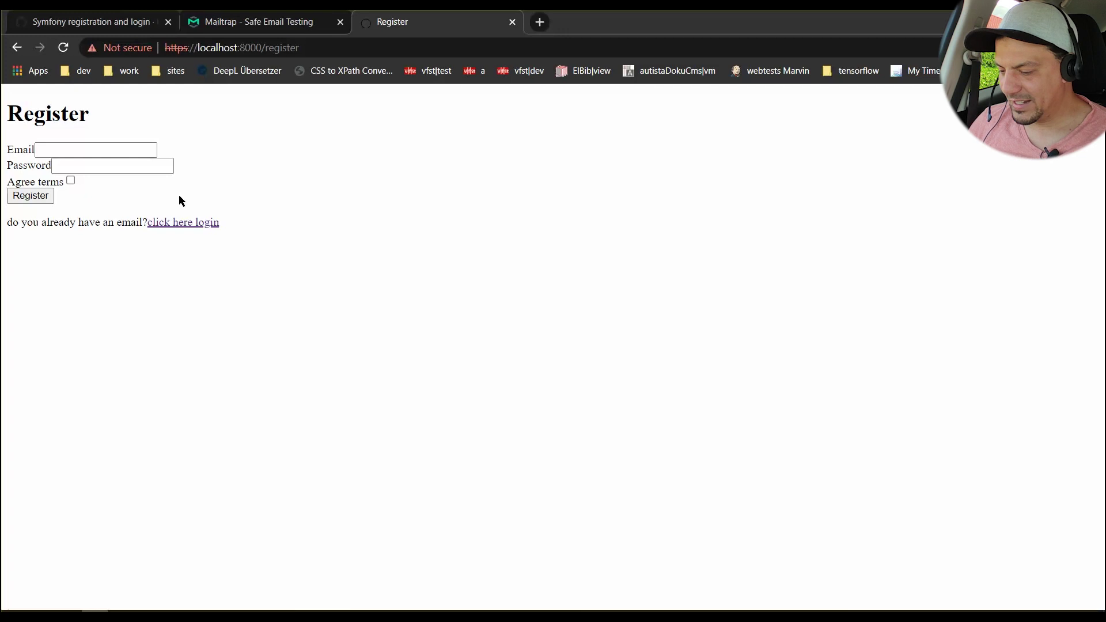
Register with email, password and agreed terms, then check Mailtrap for the 'Please Confirm your Email' message.
key(Tab)
text(xxx)
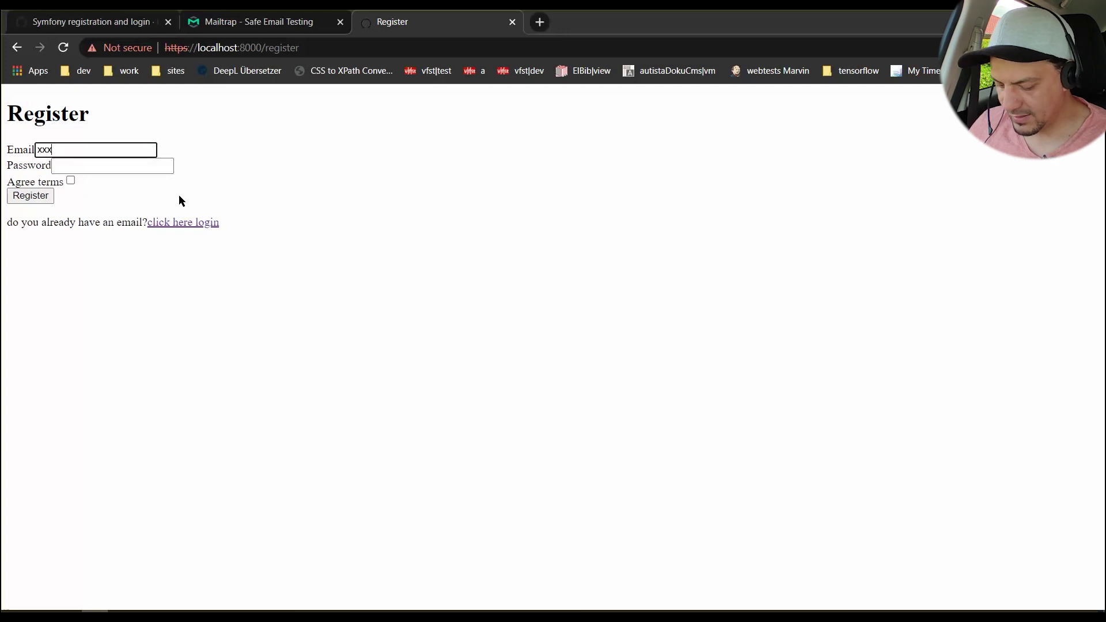
text(@yyy)
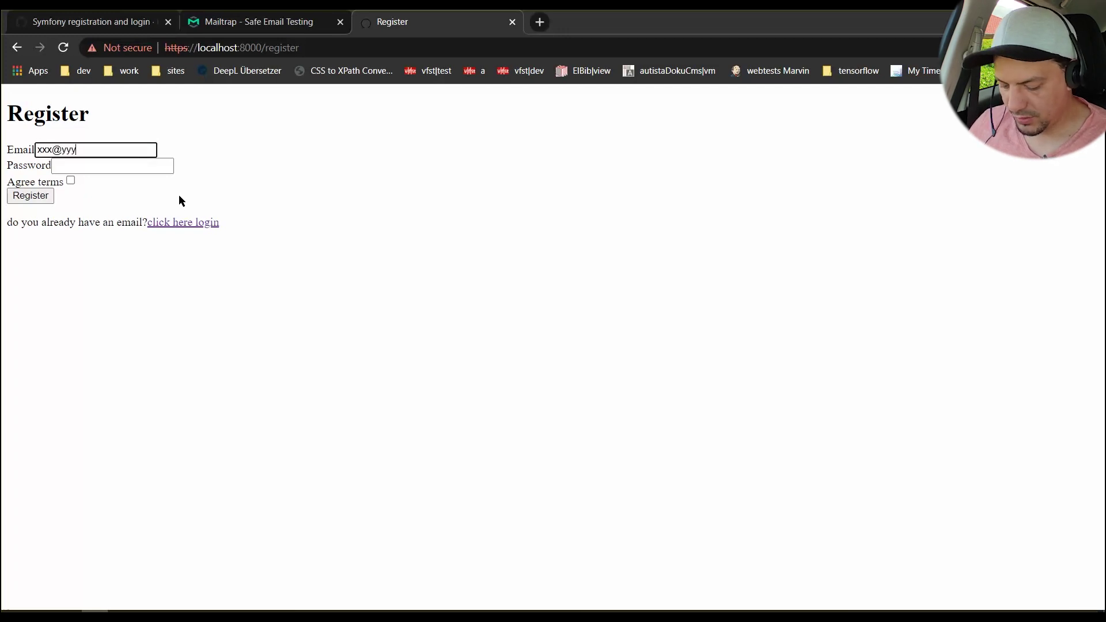
text(.de)
key(Tab)
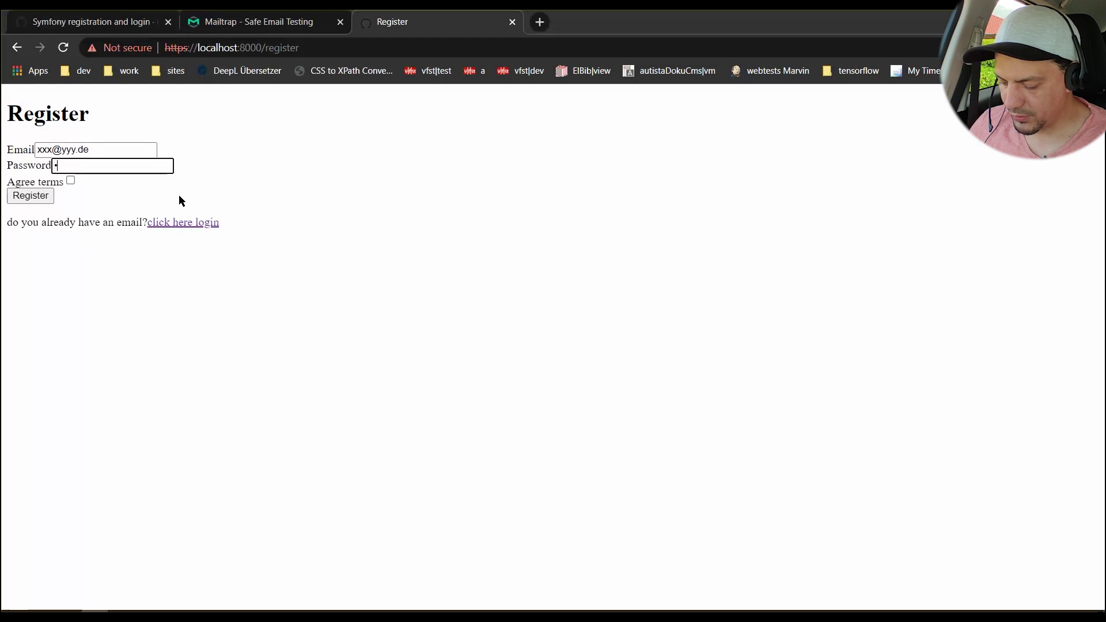
text(xxxxxx)
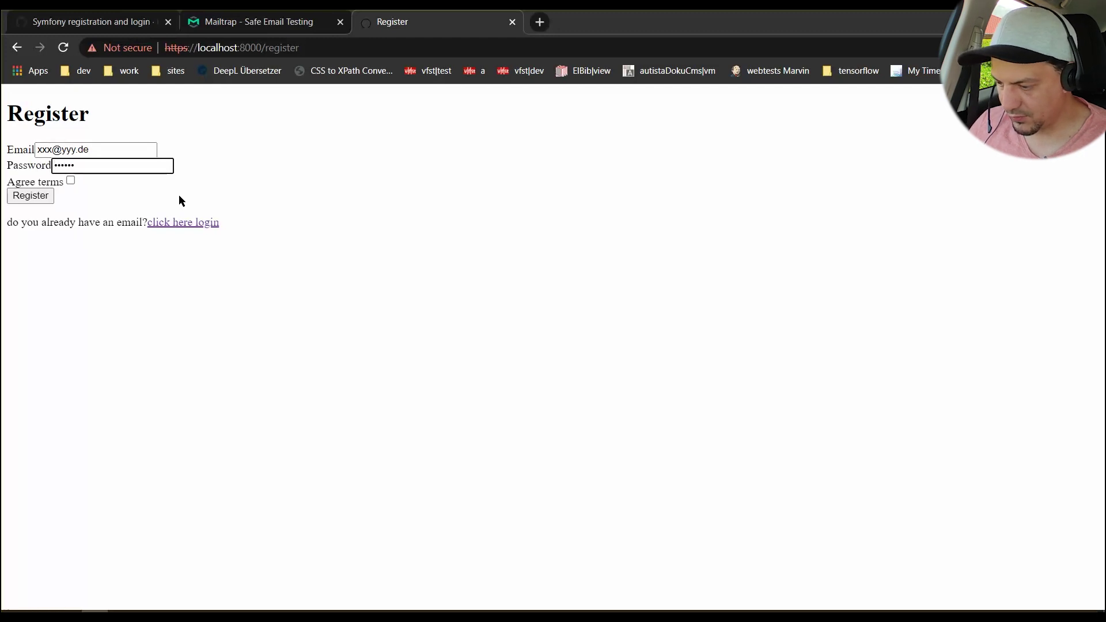
click(71, 181)
click(44, 197)
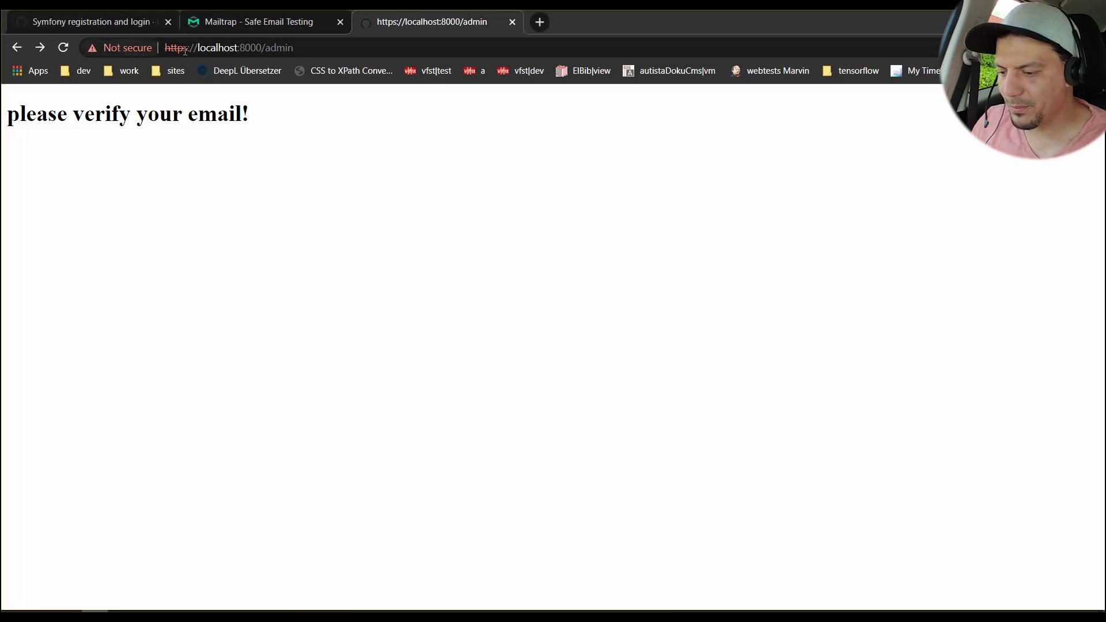
click(225, 32)
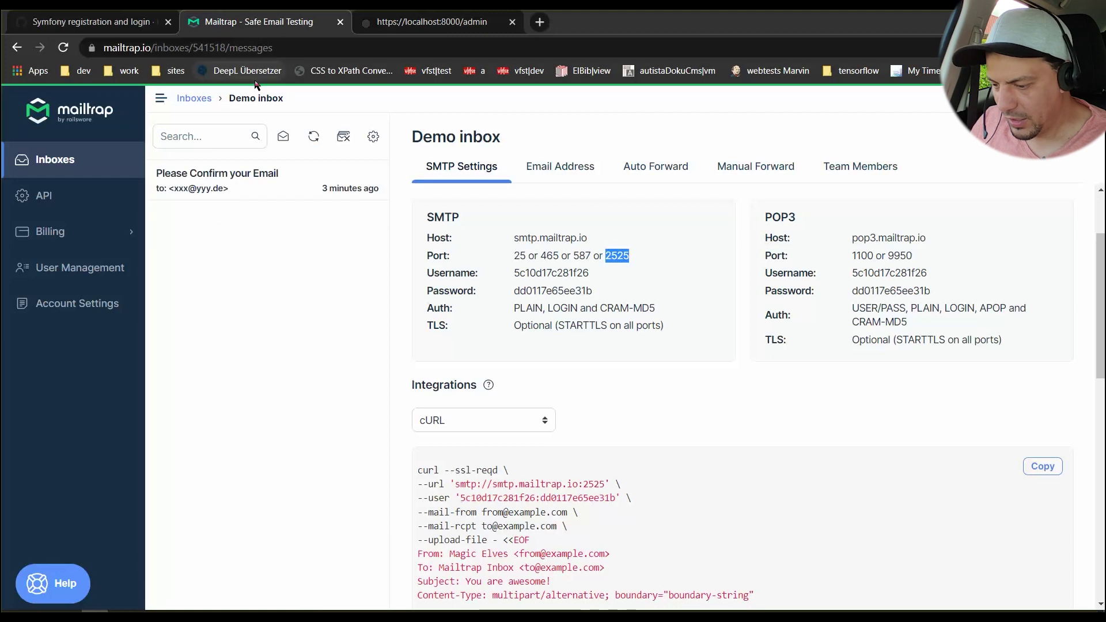
Open the 'Please Confirm your Email' message in Mailtrap and follow its 'Confirm my Email' link.
click(264, 180)
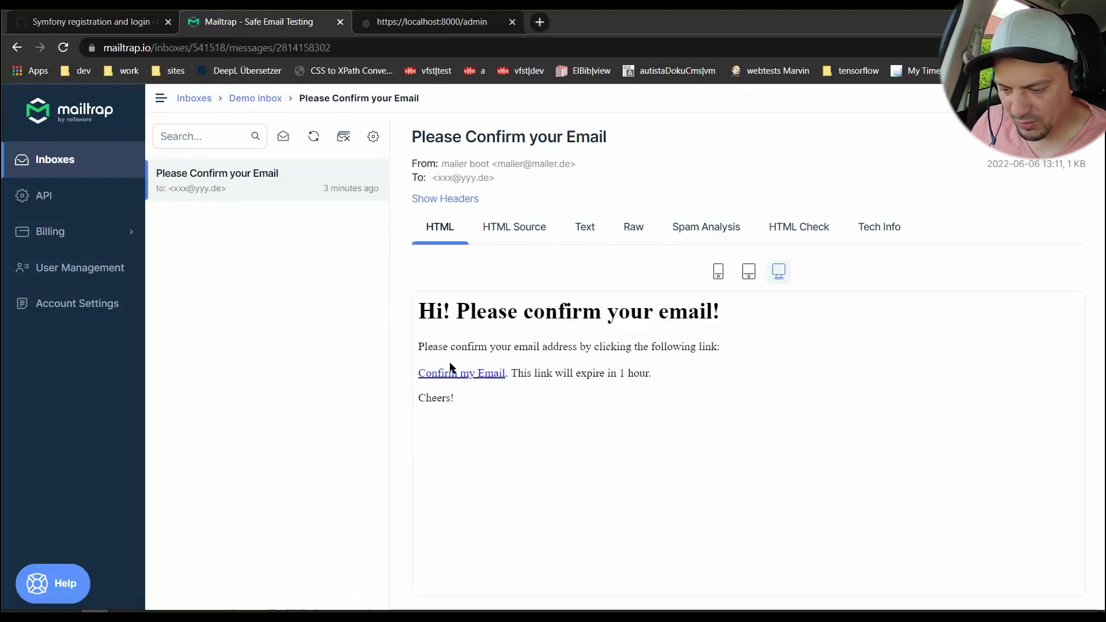
click(457, 373)
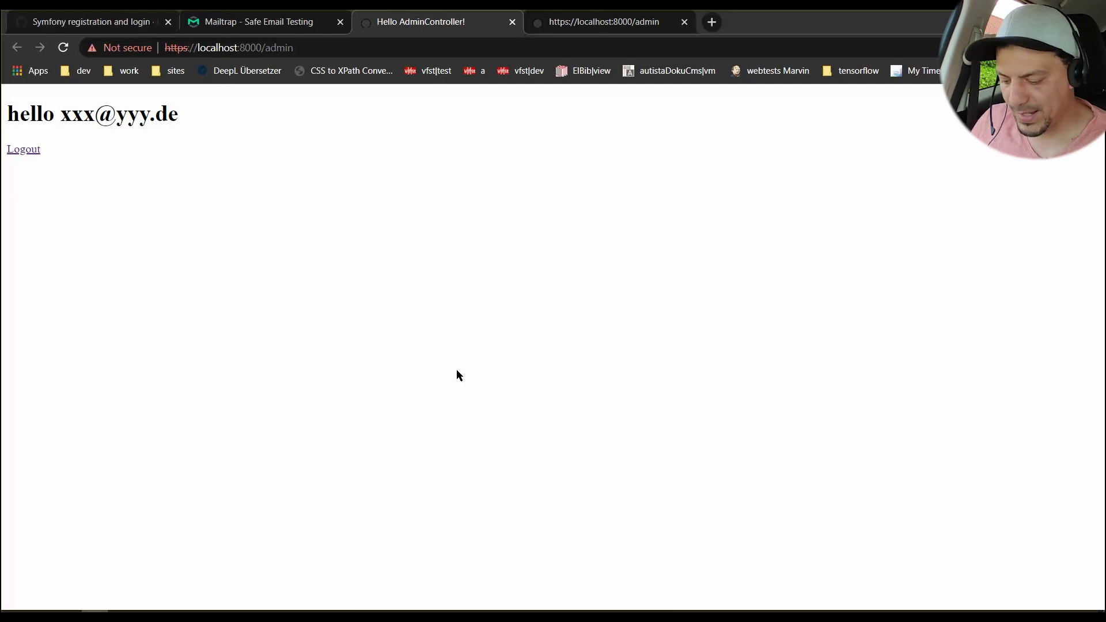
key(alt+Tab)
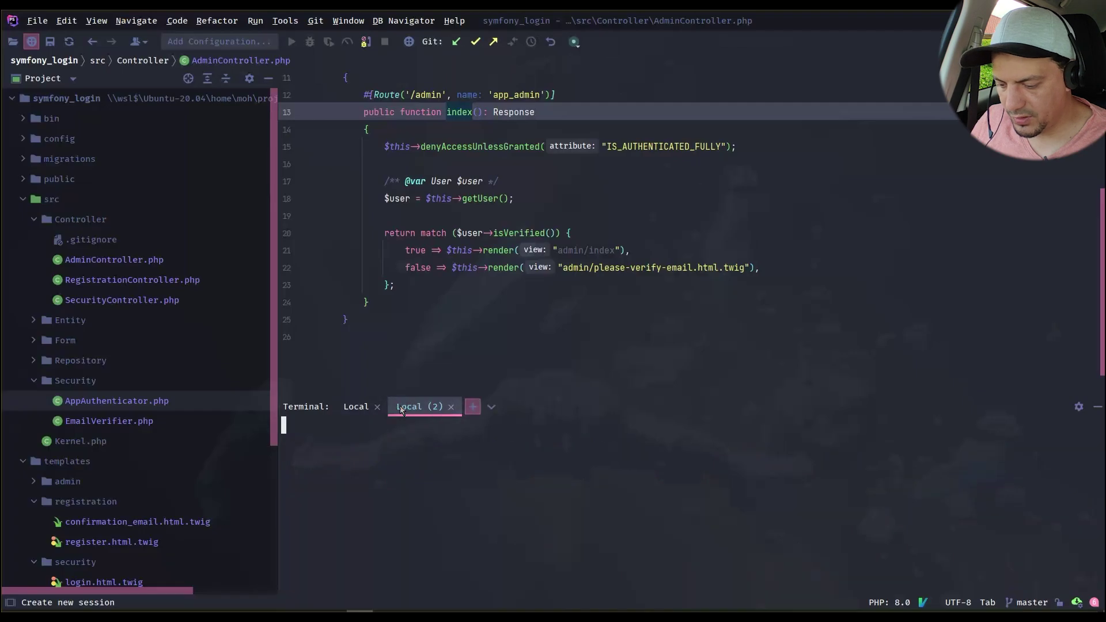
text(p)
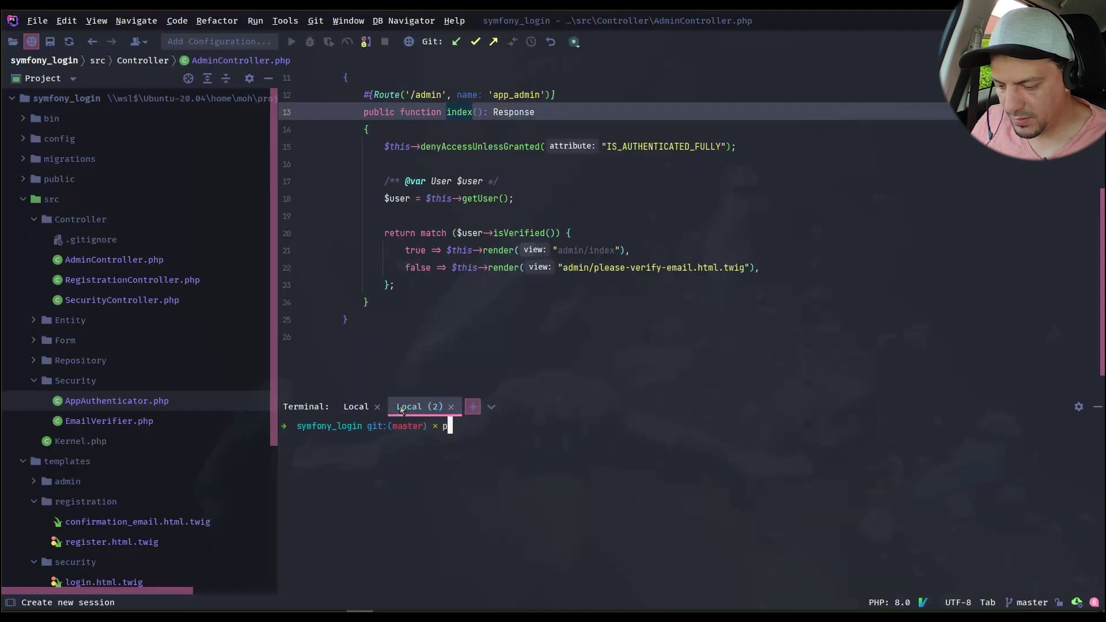
text(hp bin/console )
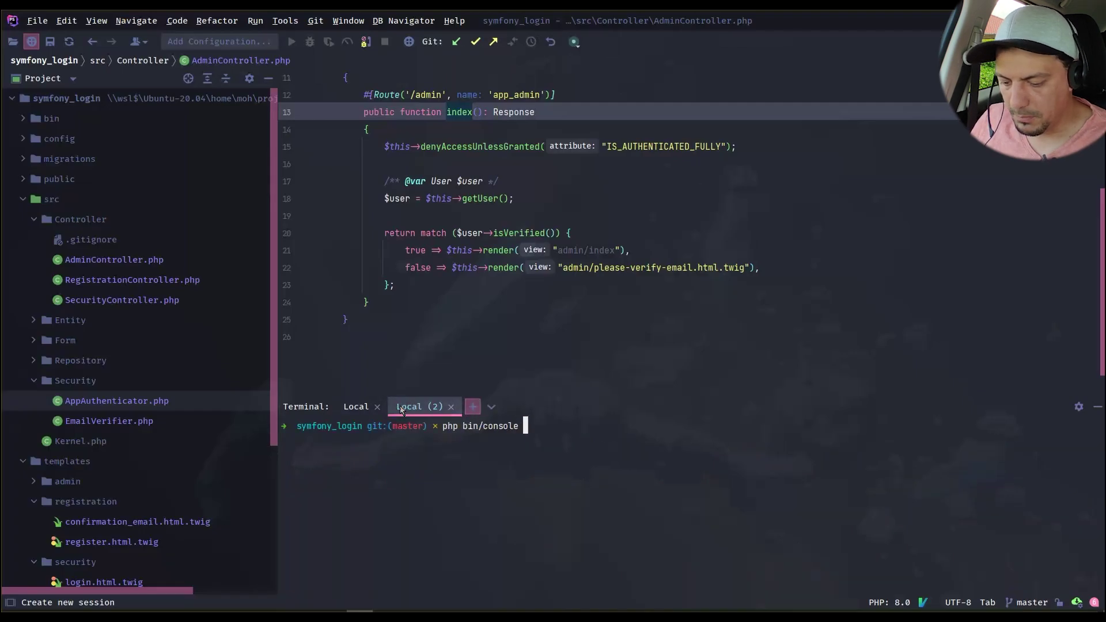
text(make:reset-passwor)
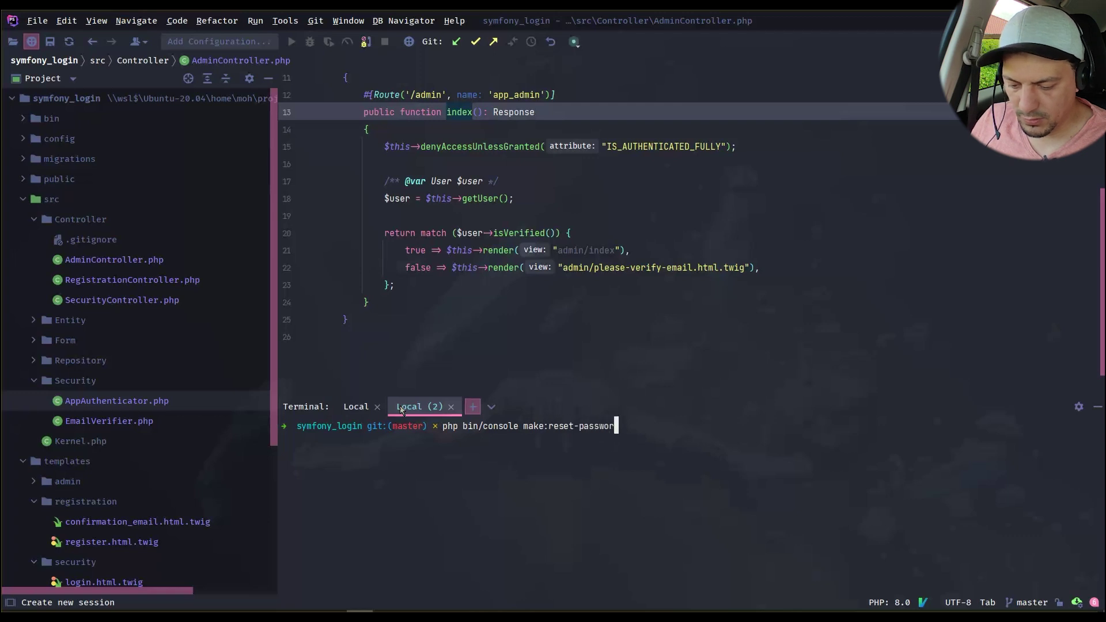
text(d)
Run make:reset-password, keeping the default redirect route and entering a sender email and name.
key(Return)
key(Return)
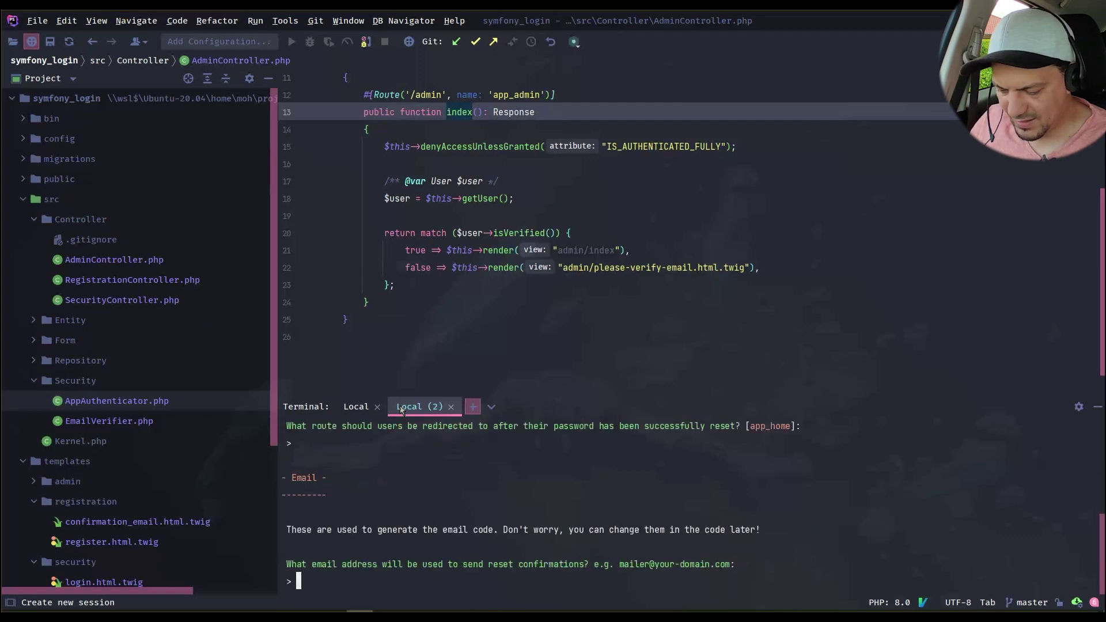
key(Return)
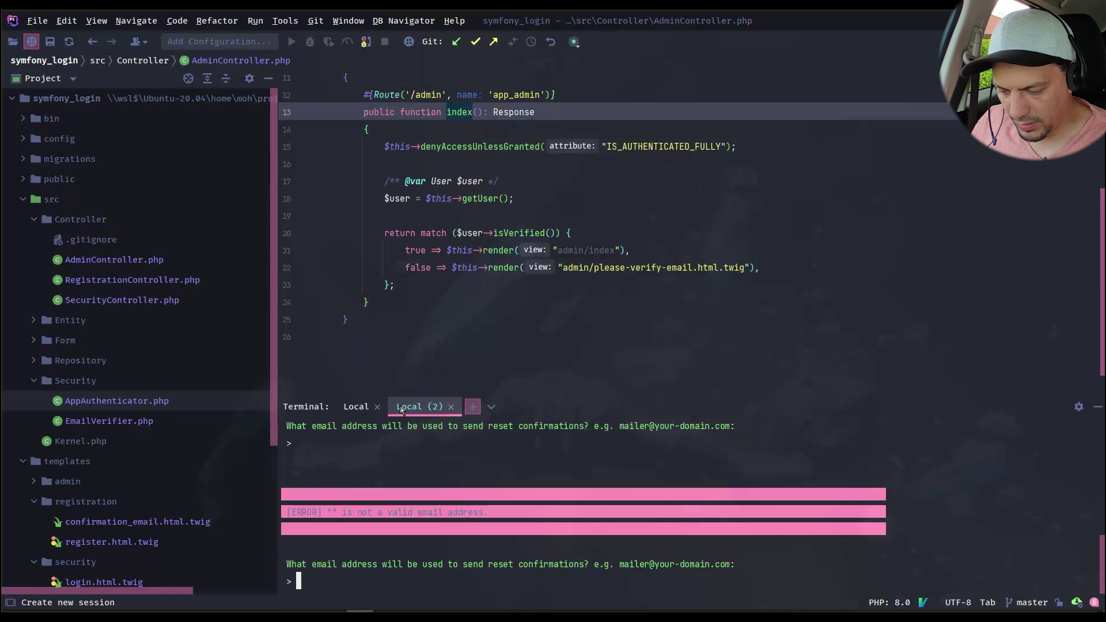
text(mail)
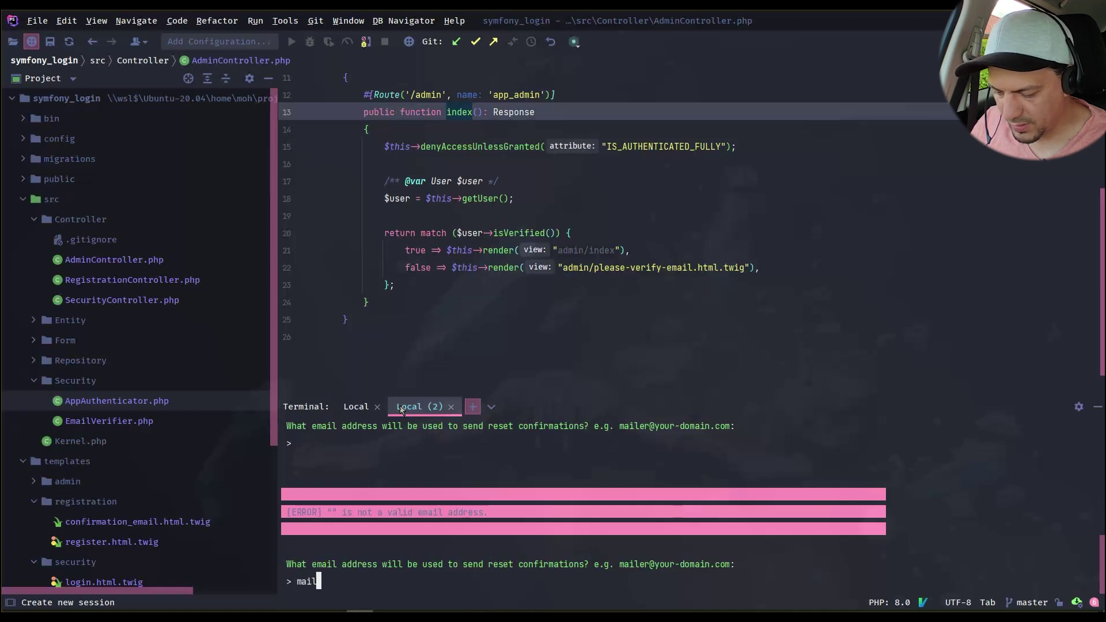
text(er@dom)
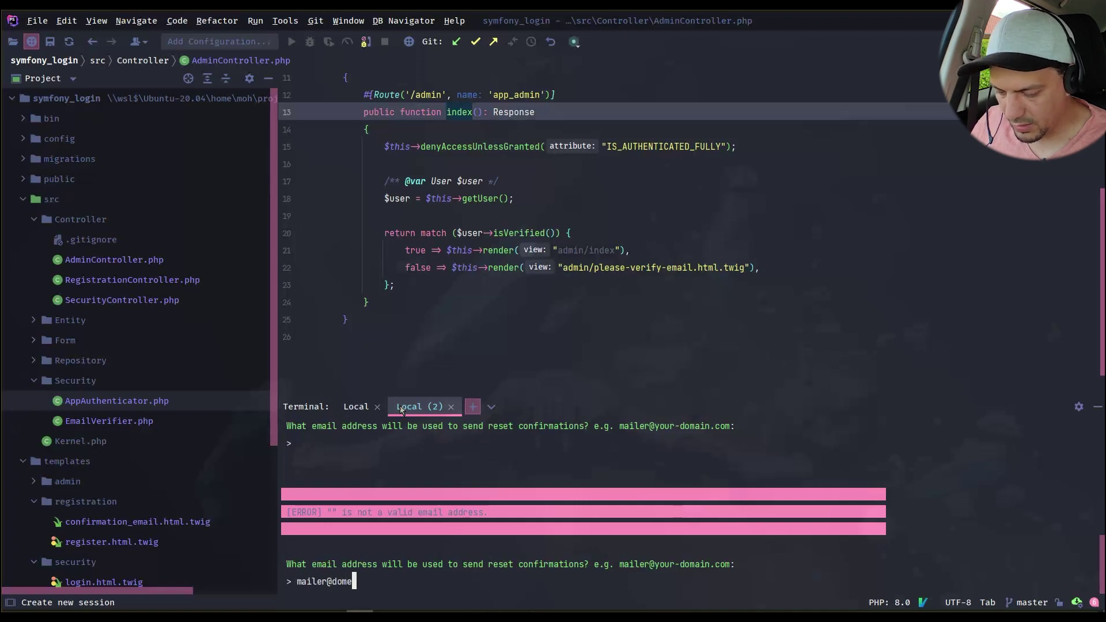
text(ain.de)
key(Return)
text(Mailer)
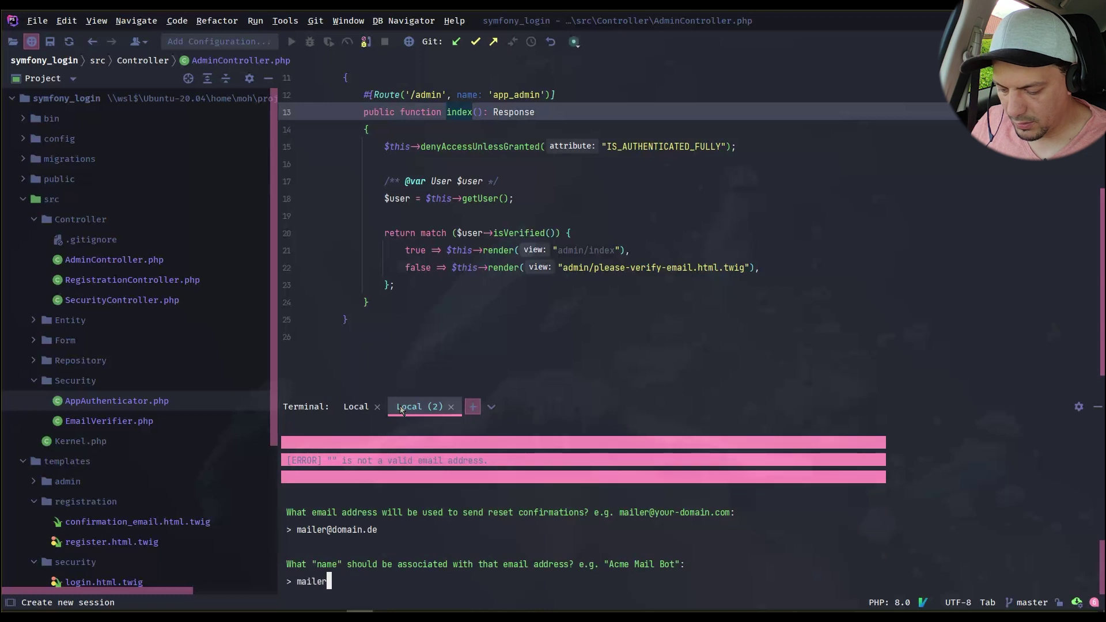
text( Bot)
key(Return)
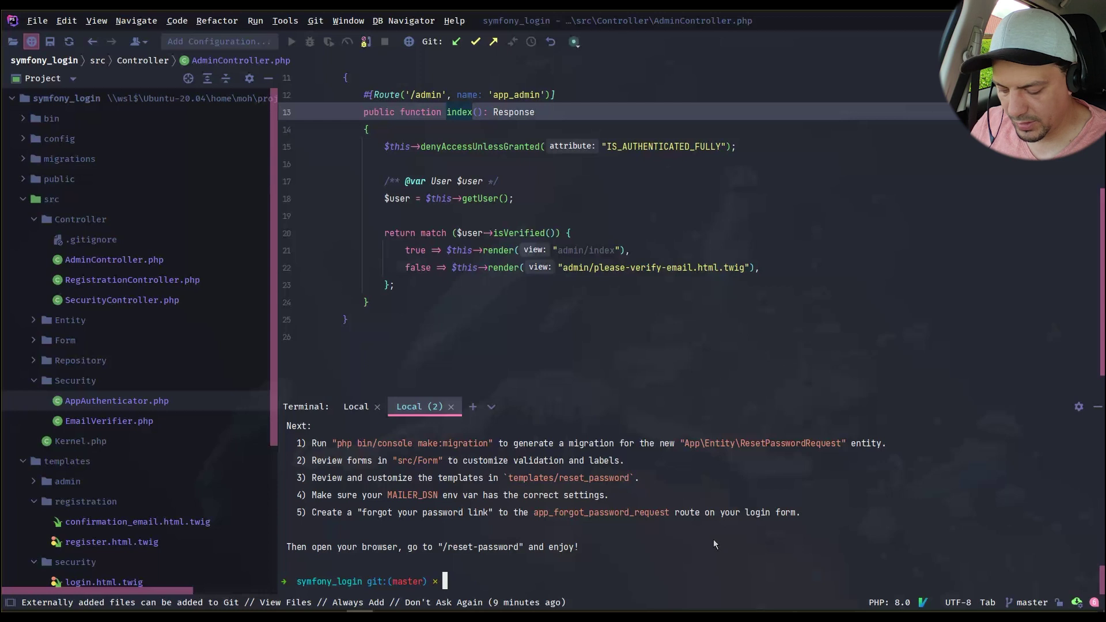
Change the post-reset redirect in ResetPasswordController.php from app_home to app_admin.
key(ctrl+shift+f)
text(app_home)
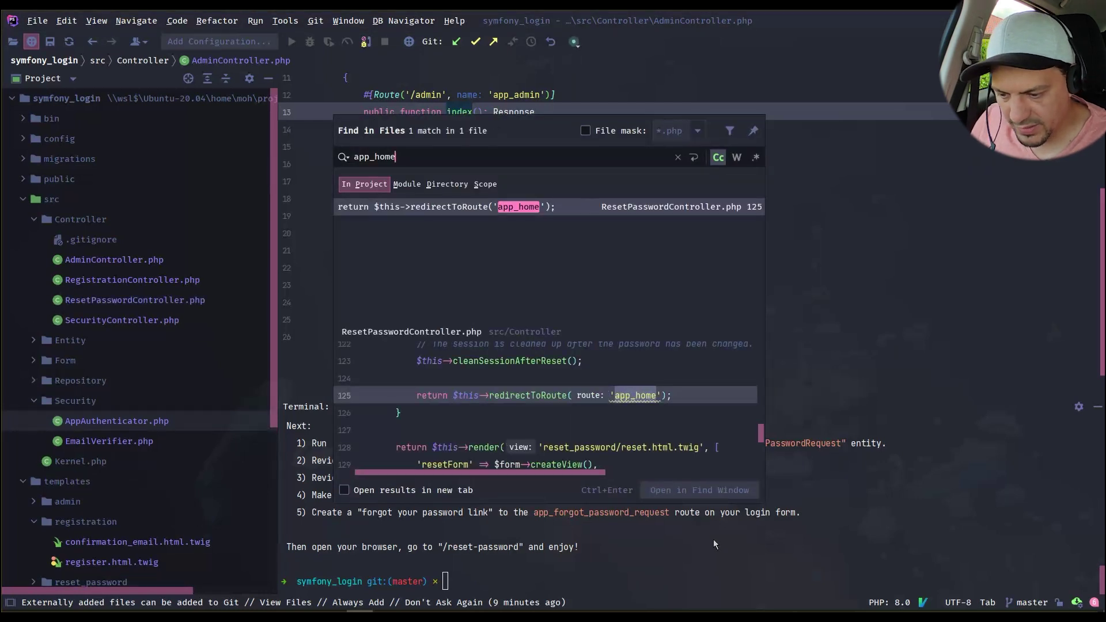
key(Return)
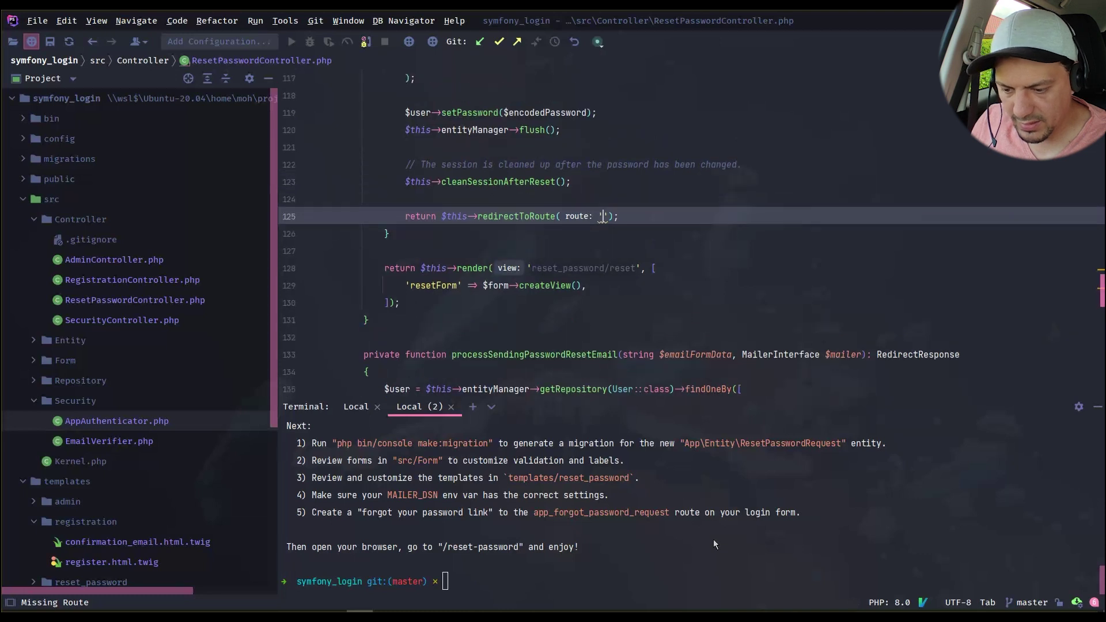
text(app_admin)
drag(336, 443, 491, 444)
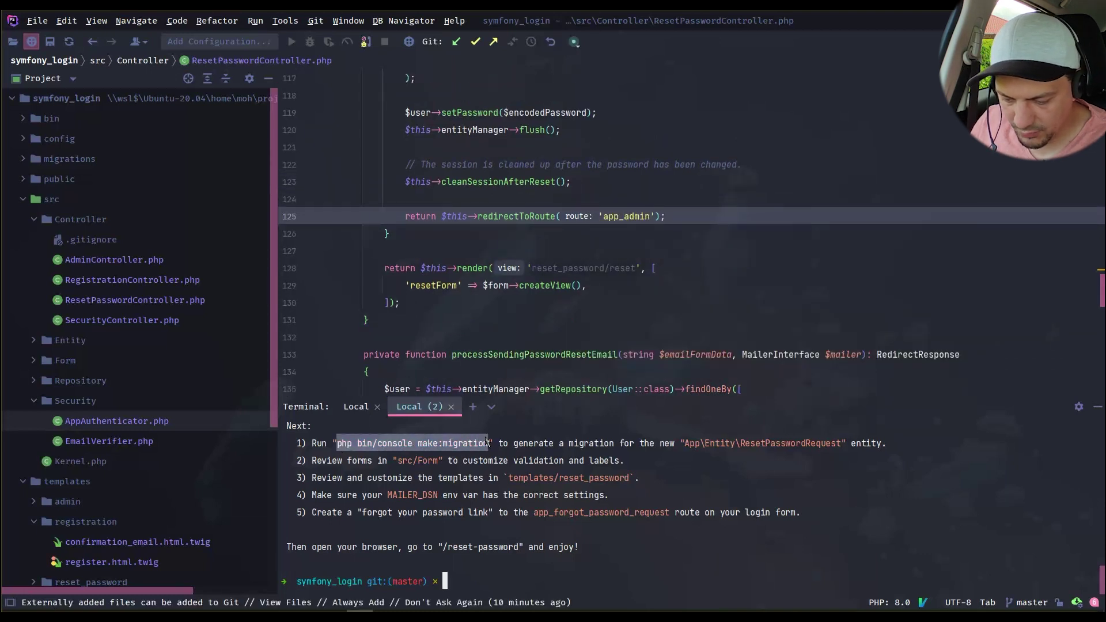
Copy the suggested make:migration command and run it to generate the migration.
right_click(485, 443)
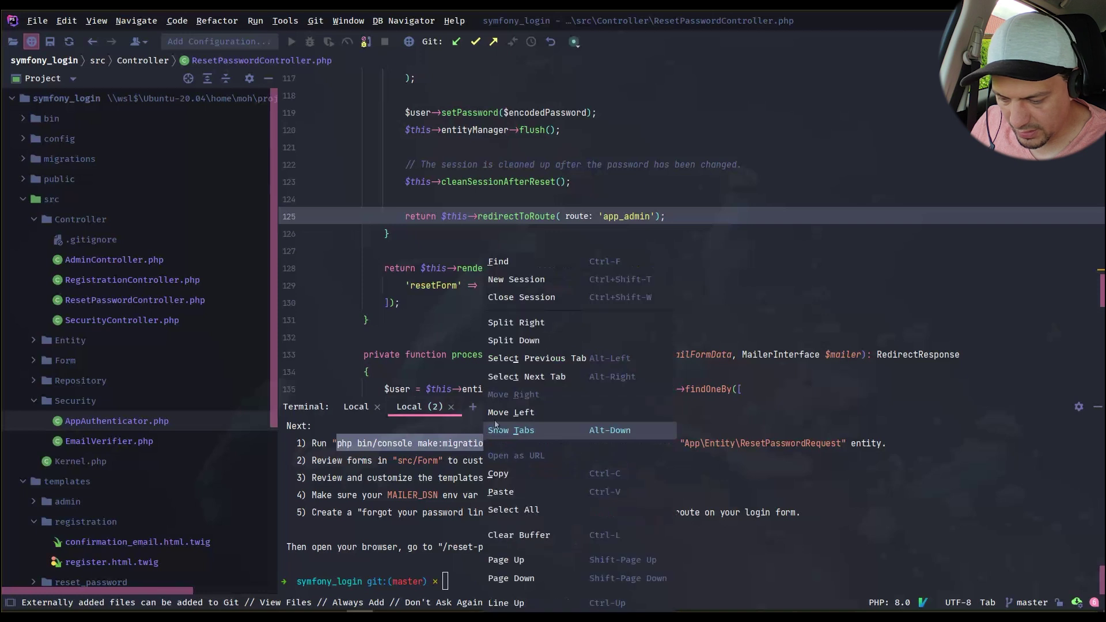
click(528, 480)
key(ctrl+v)
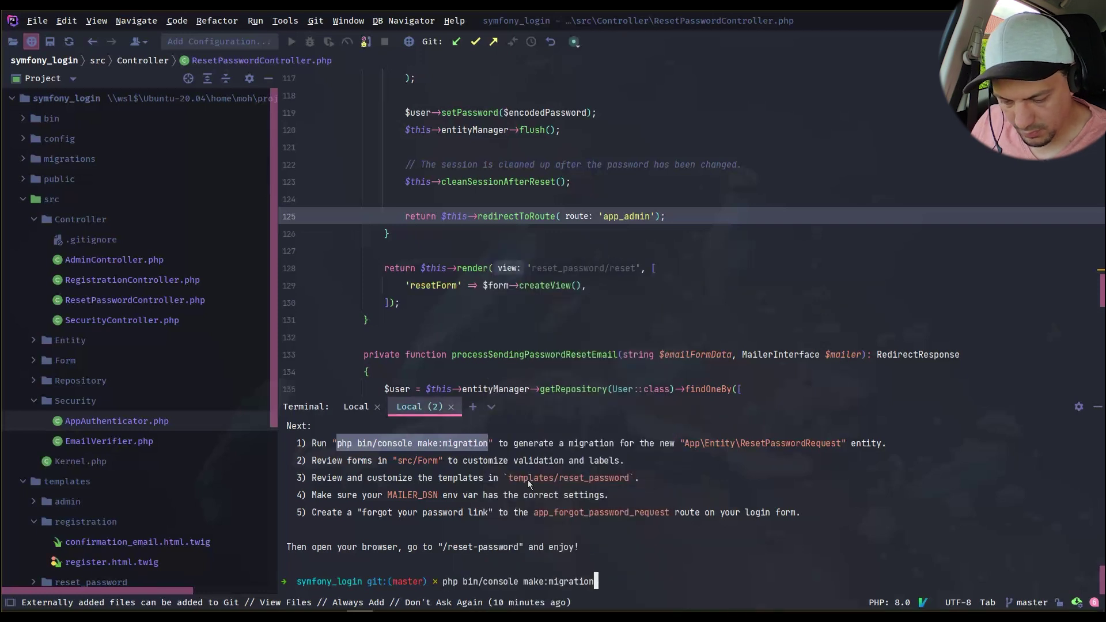
key(Return)
key(Return)
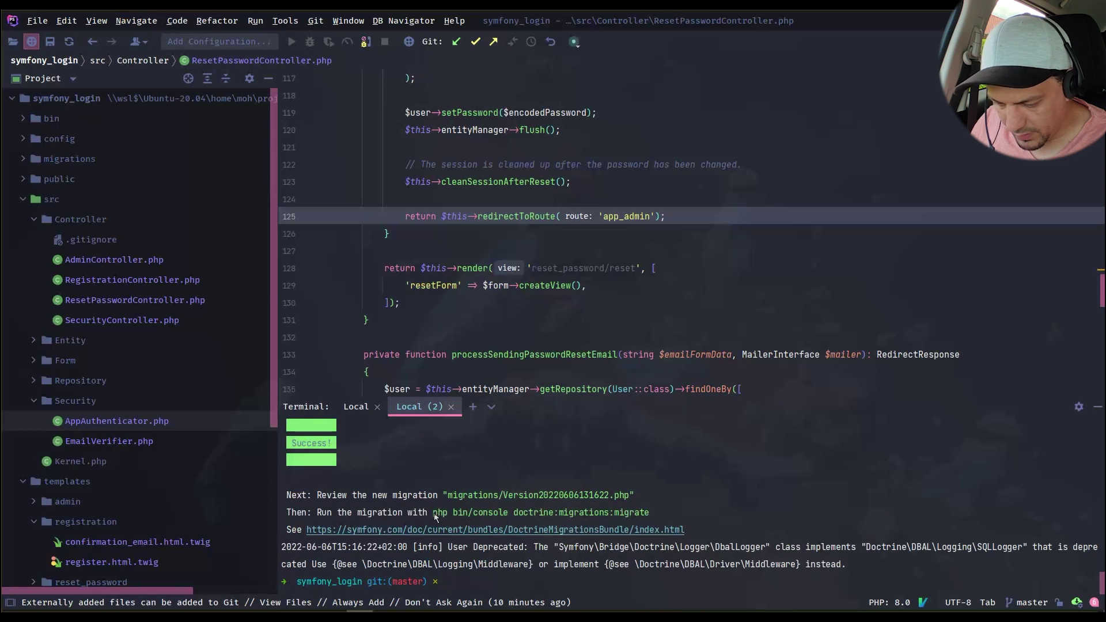
Run the suggested doctrine:migrations:migrate command and confirm the migration.
drag(434, 512, 648, 513)
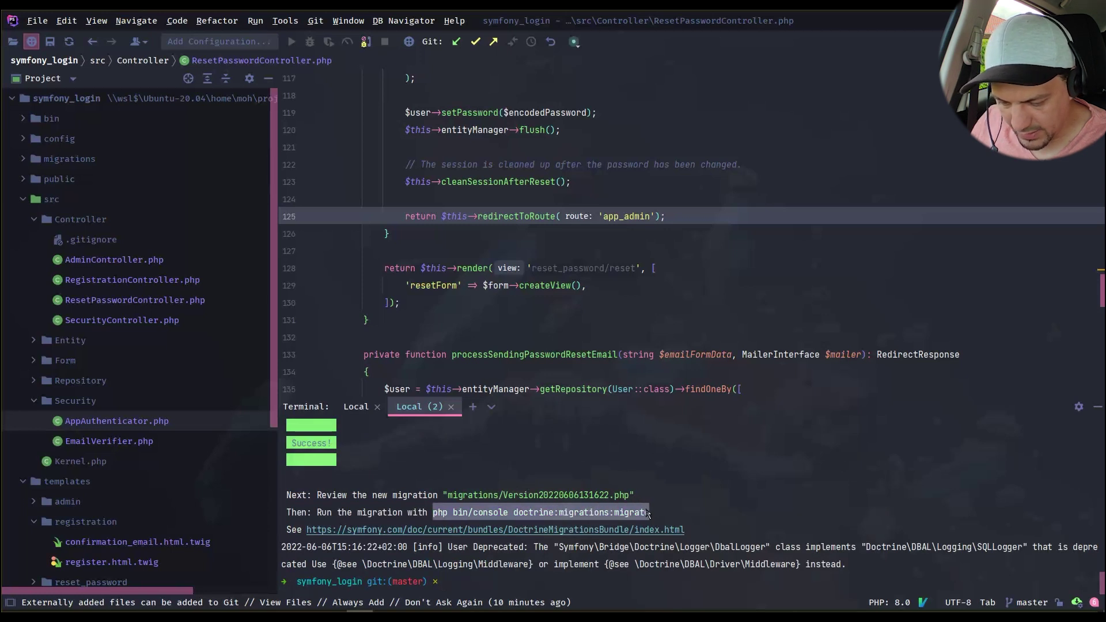
right_click(650, 513)
click(660, 479)
key(ctrl+v)
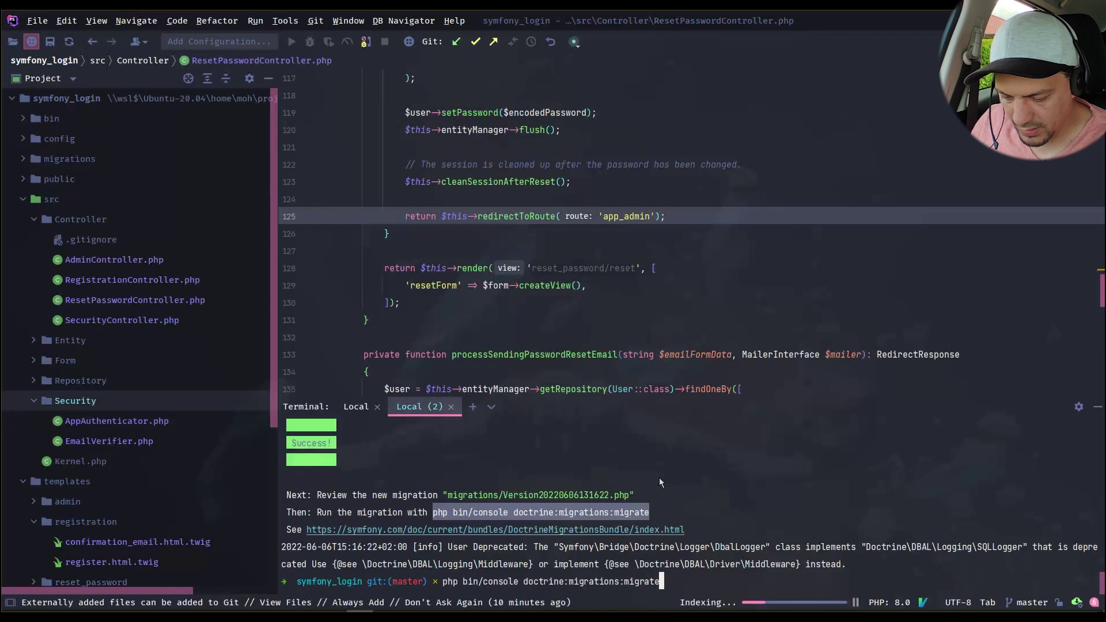
key(Return)
key(Return)
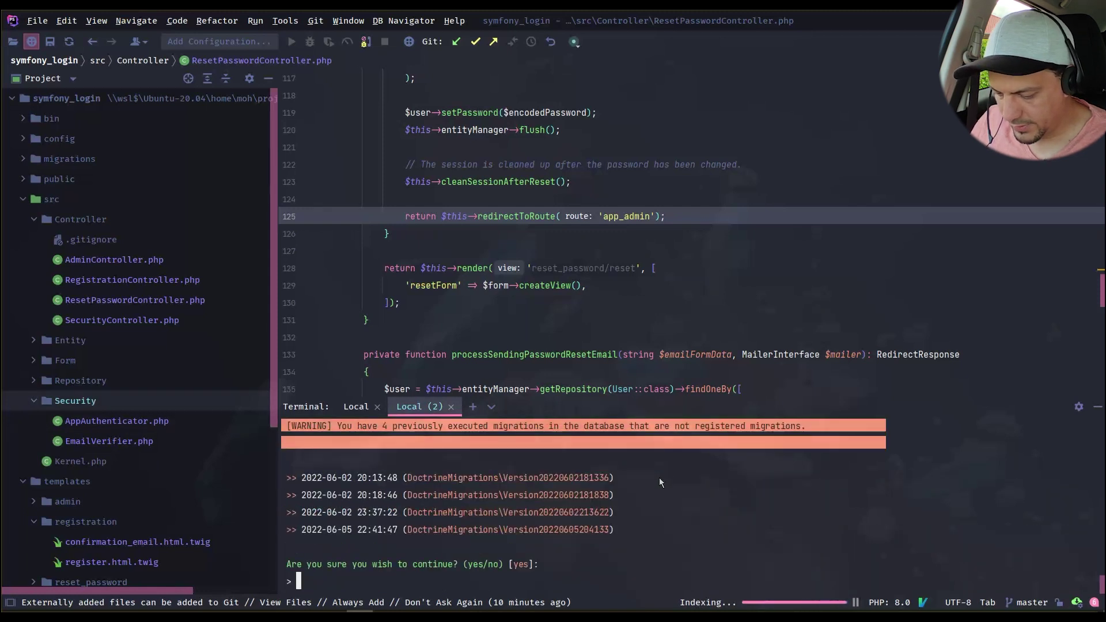
key(Return)
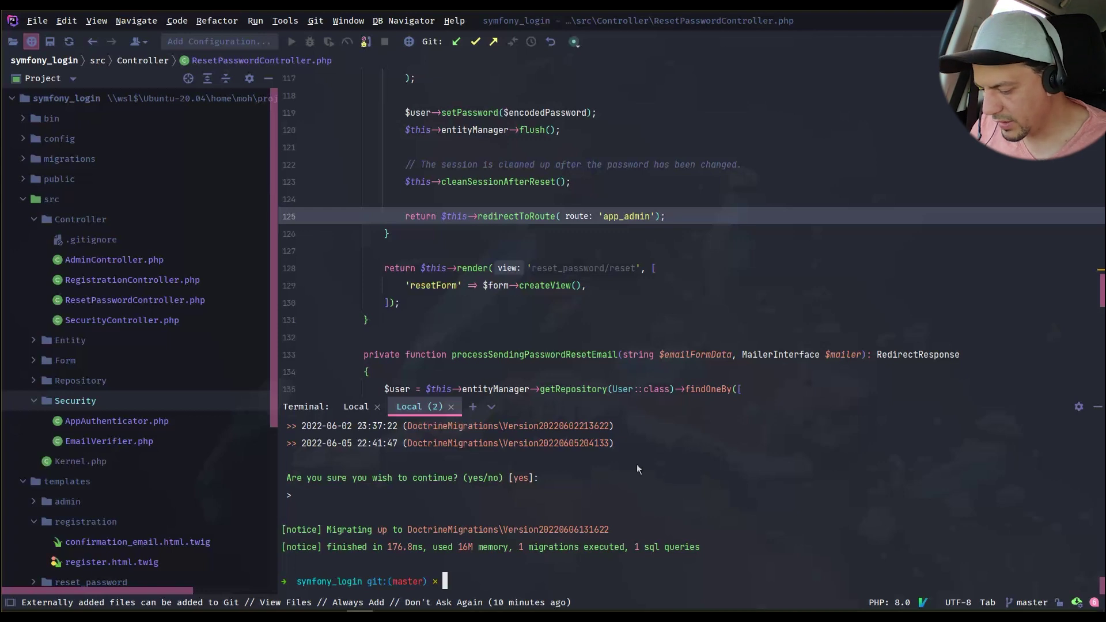
scroll(191, 444, down, 5)
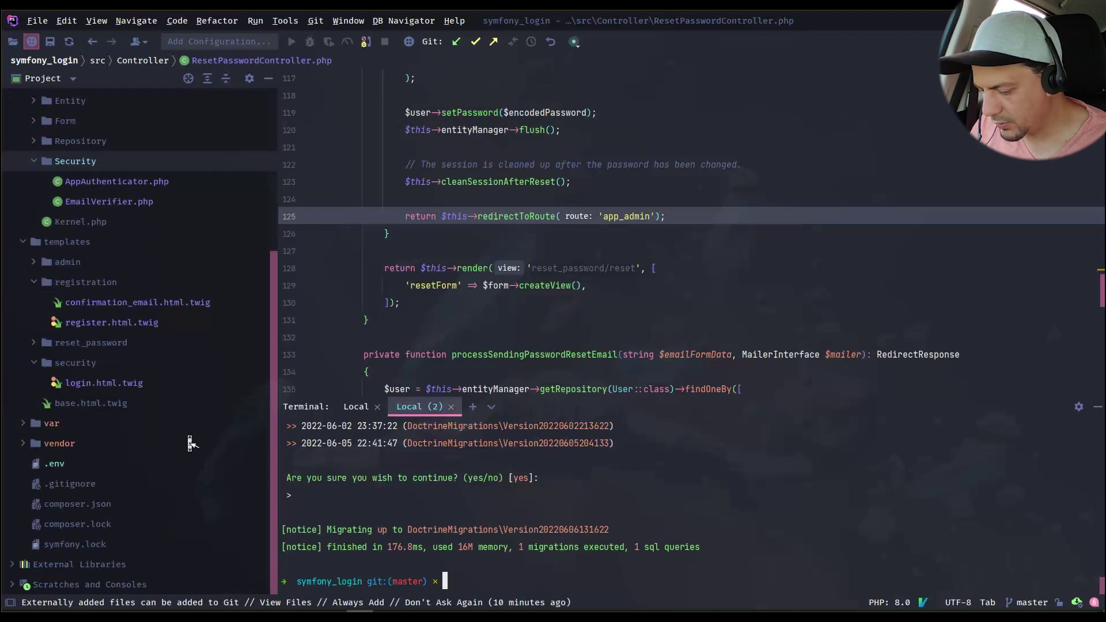
In login.html.twig, add 'did you forgot your password? click here to reset.' linking to app_forgot_password_request.
double_click(73, 385)
key(ctrl+alt+Return)
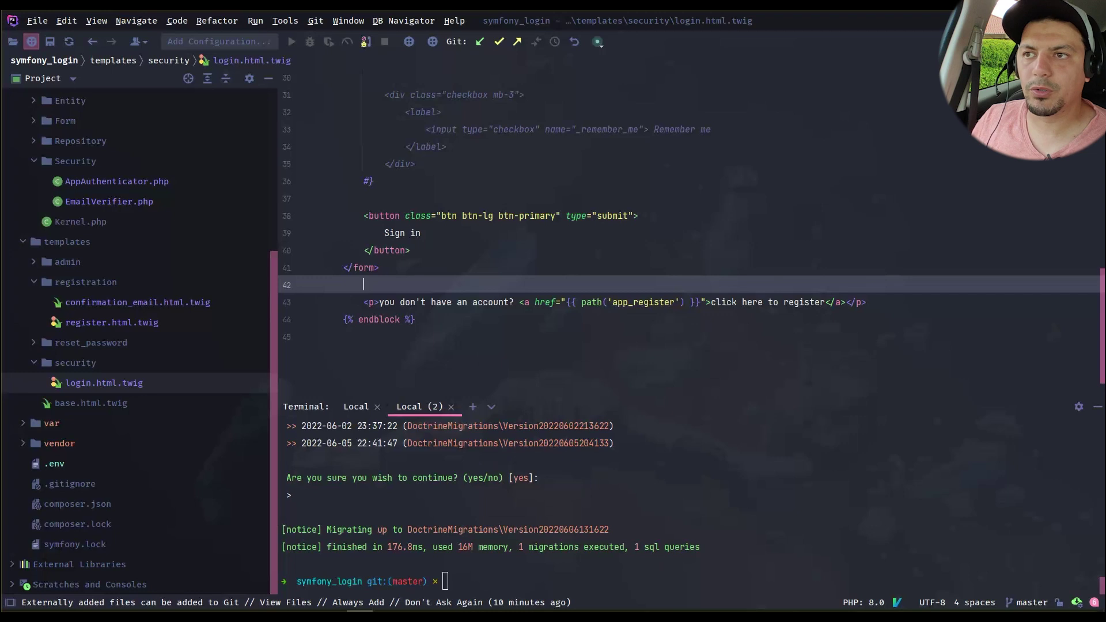
text(p)
key(Tab)
text(did you forgot your)
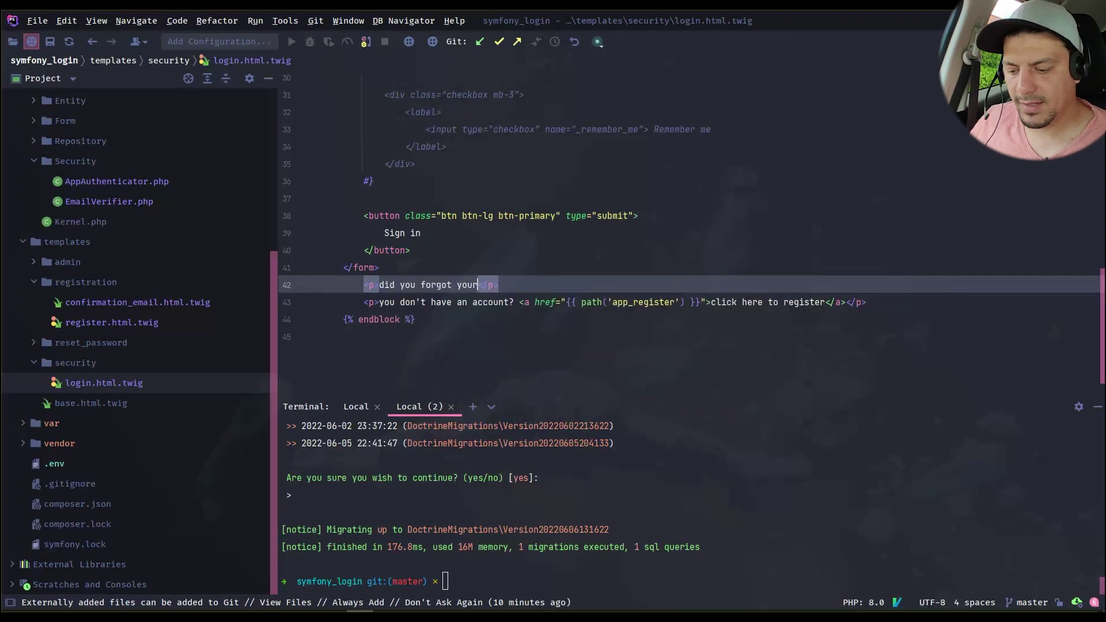
text( password? <a)
key(Return)
text(password_request') }}">c</a>)
key(Return)
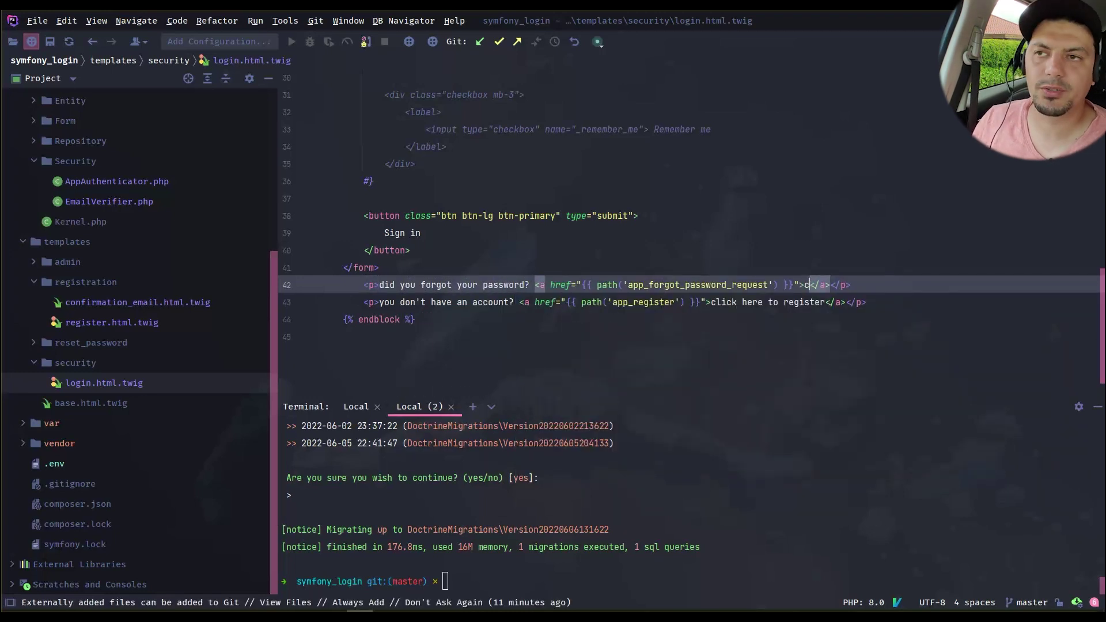
key(Right)
key(Right)
text(click here to reset)
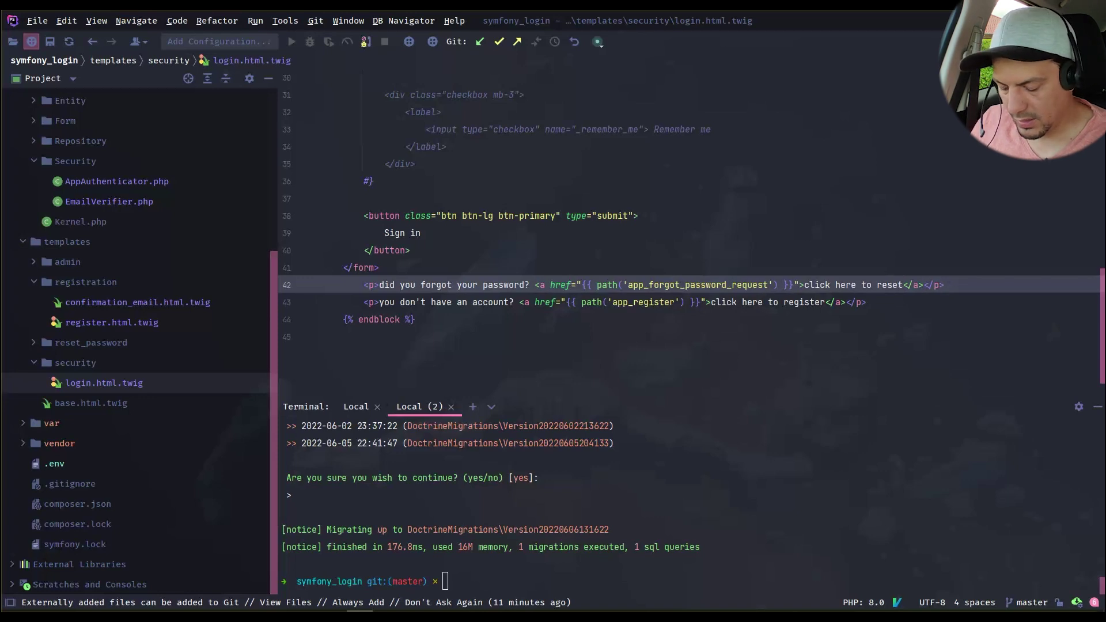
text(.)
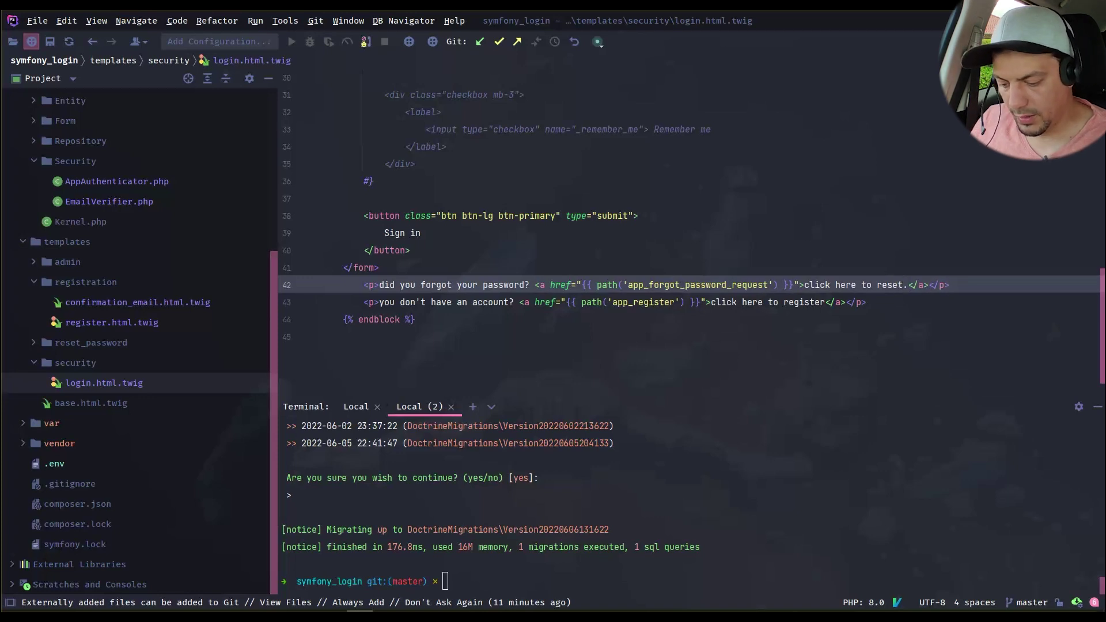
key(alt+Tab)
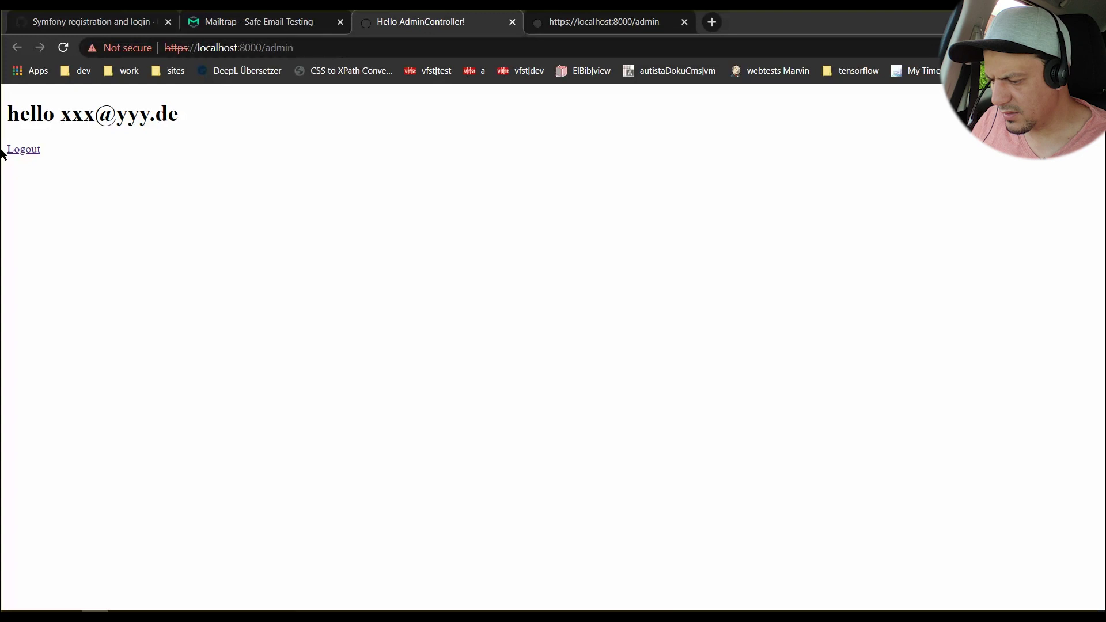
Log out, open localhost:8000/login and submit a password reset request for the test email.
click(23, 151)
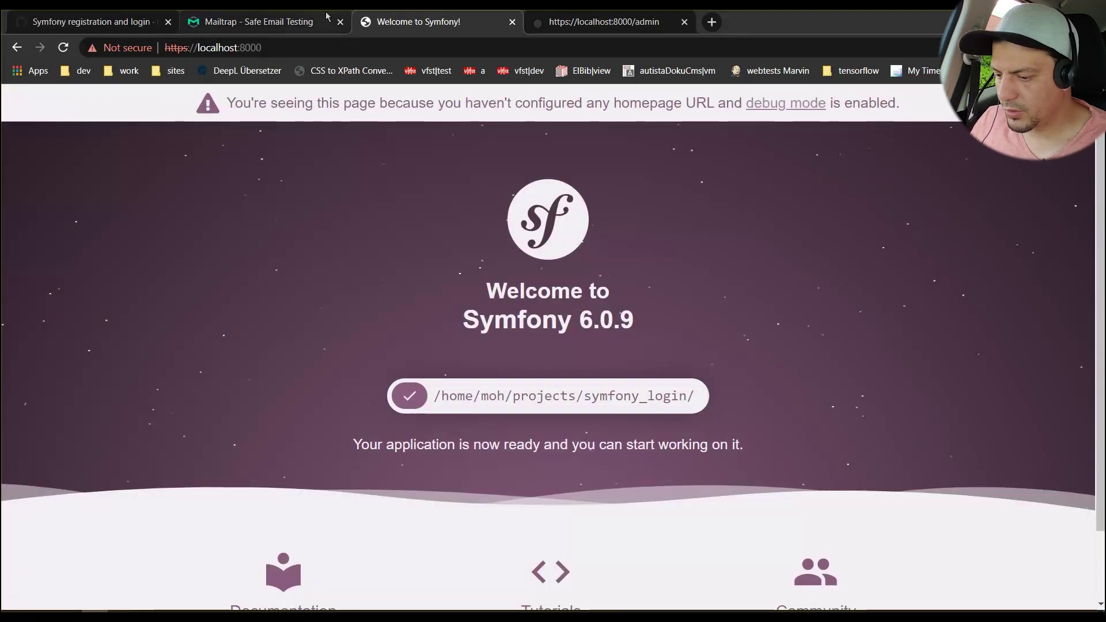
click(338, 48)
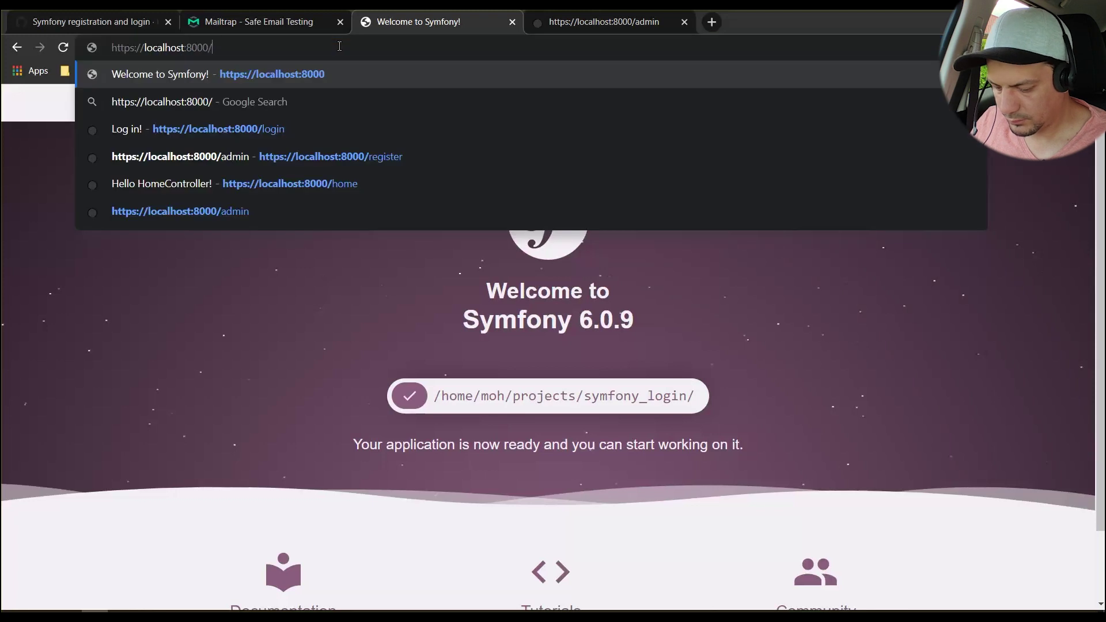
text(login)
key(Return)
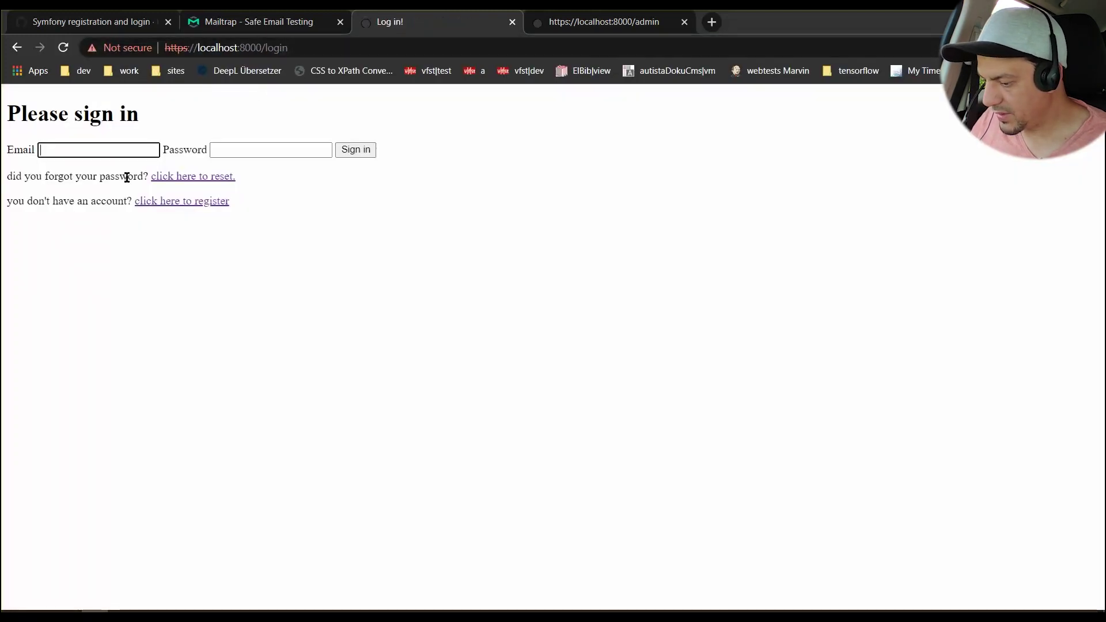
click(183, 178)
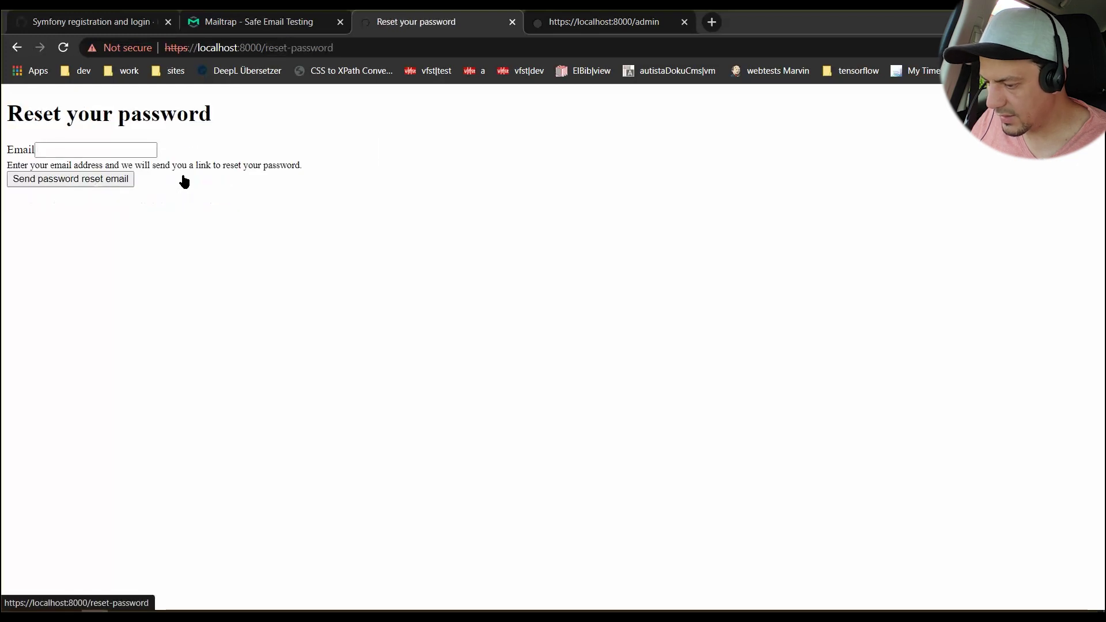
click(125, 151)
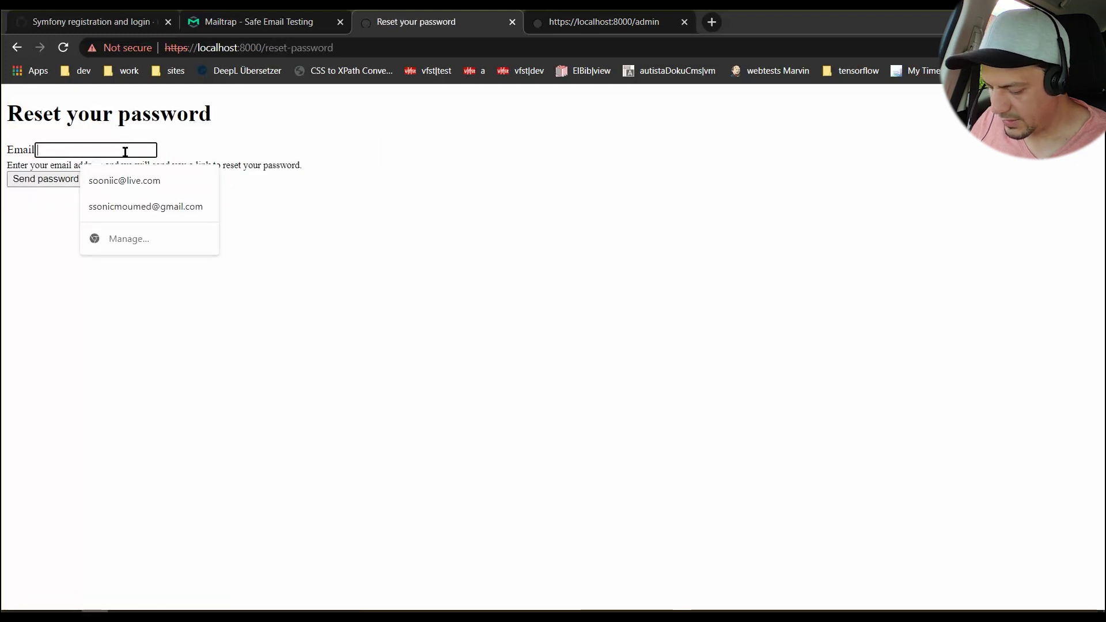
text(xx)
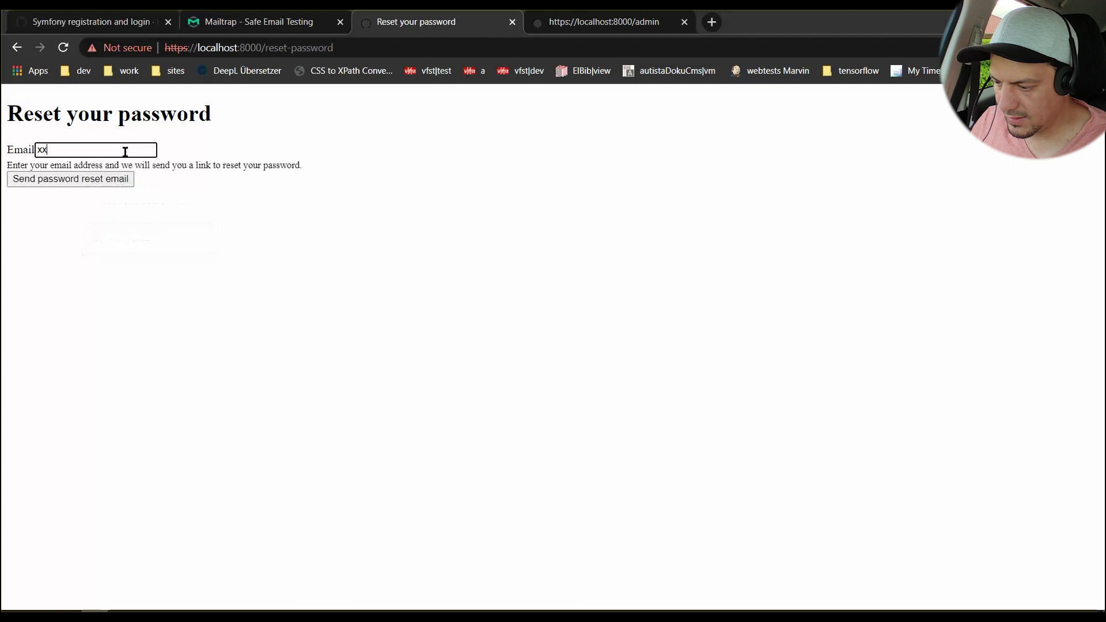
text(x@yyy)
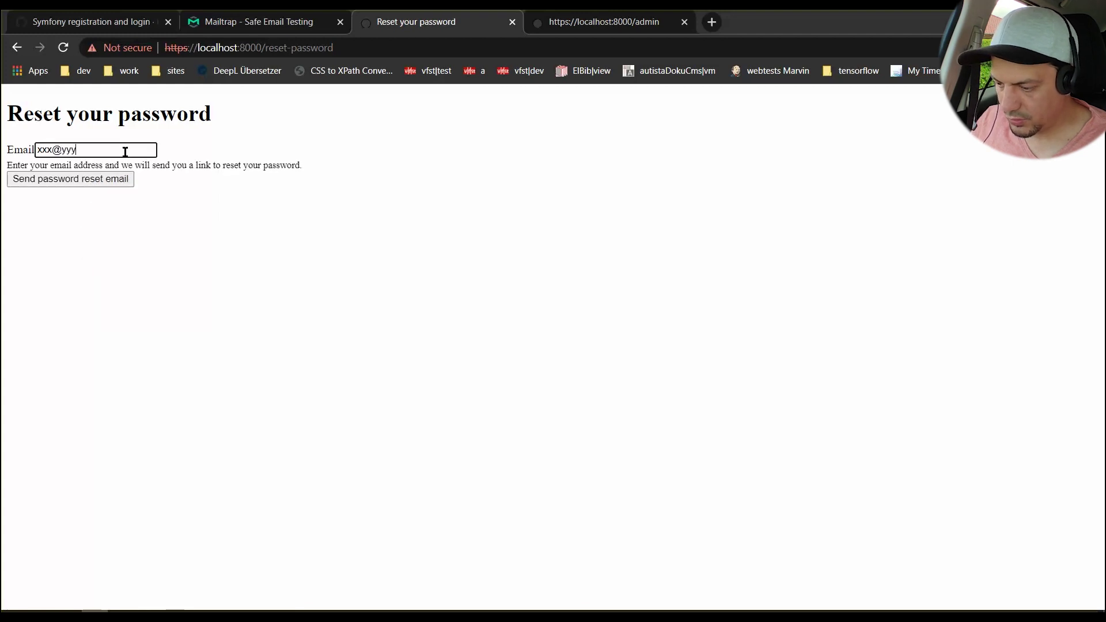
text(.de)
key(Return)
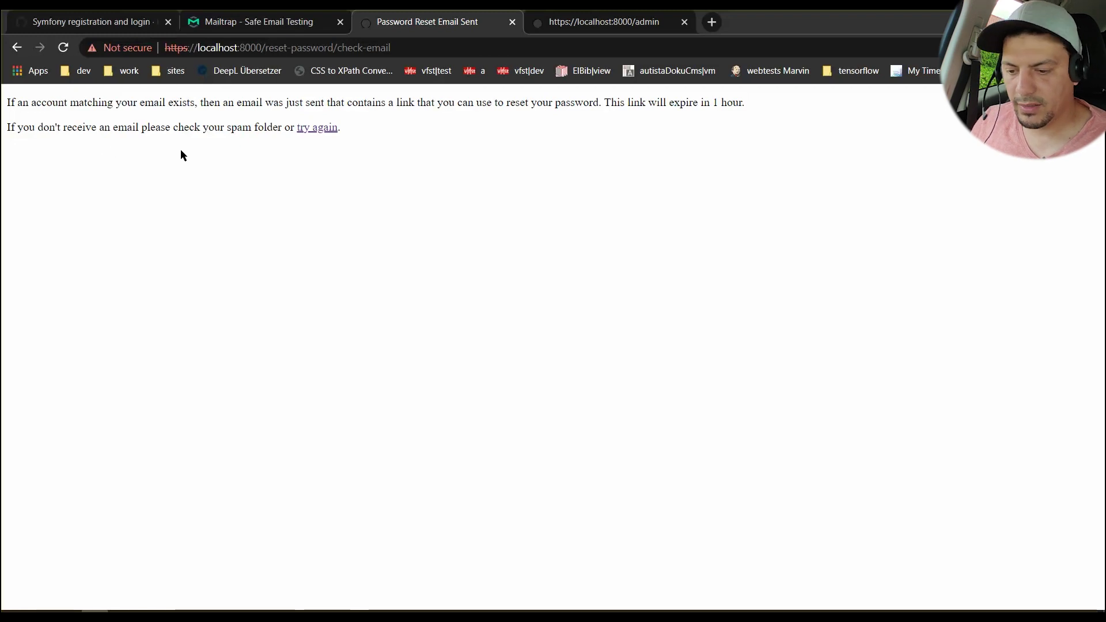
Open the password reset email in Mailtrap and follow its reset link.
click(288, 22)
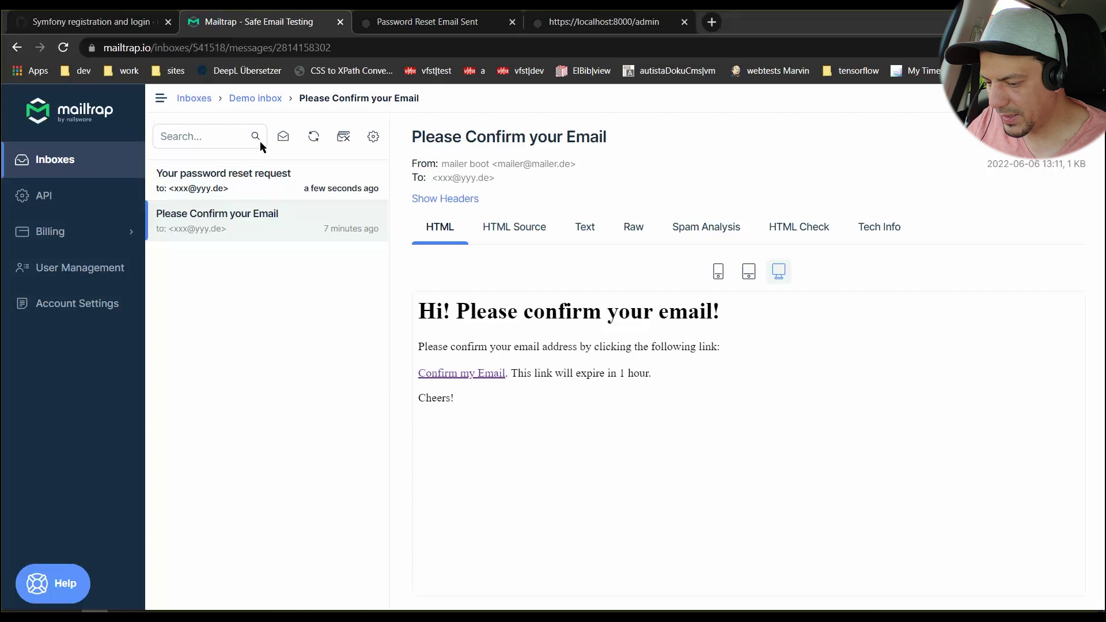
click(260, 179)
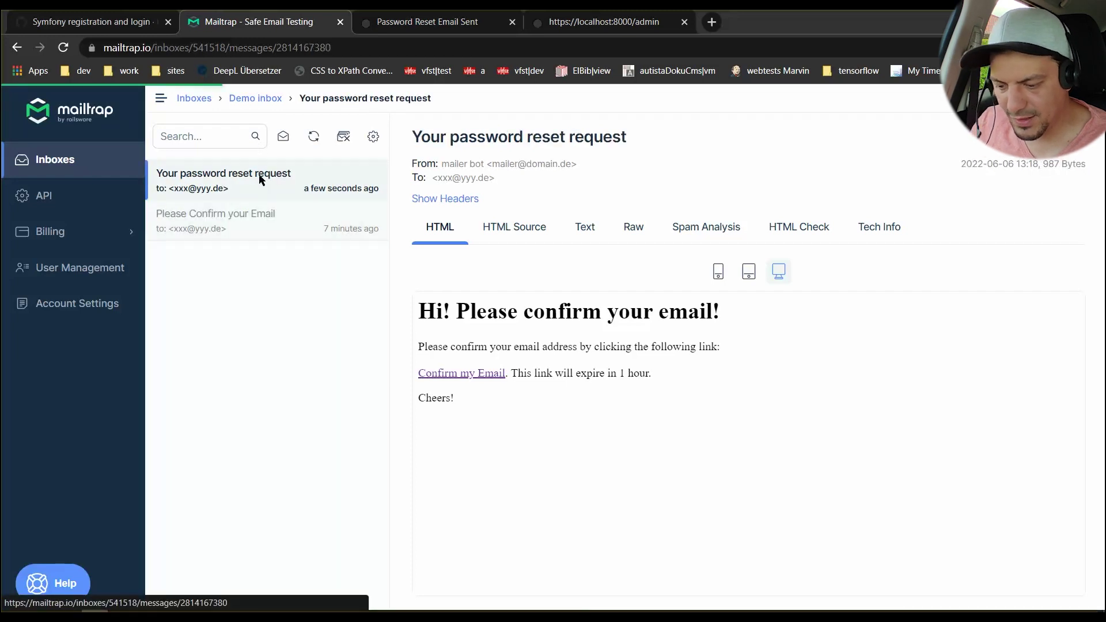
click(581, 377)
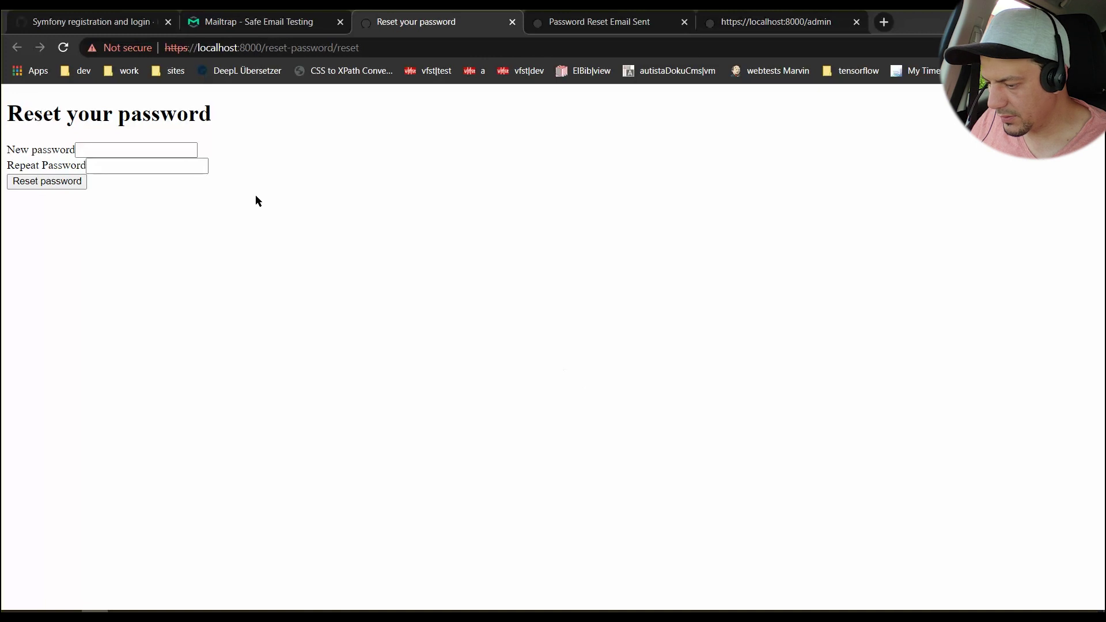
Enter the new password in both New password and Repeat Password, then submit.
click(119, 148)
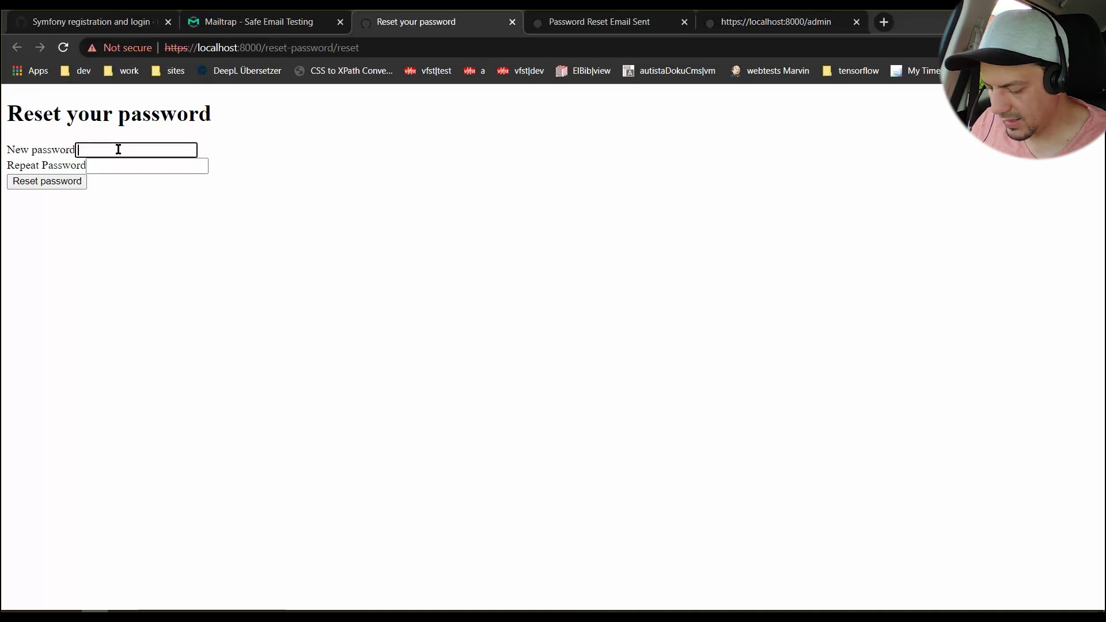
text(23)
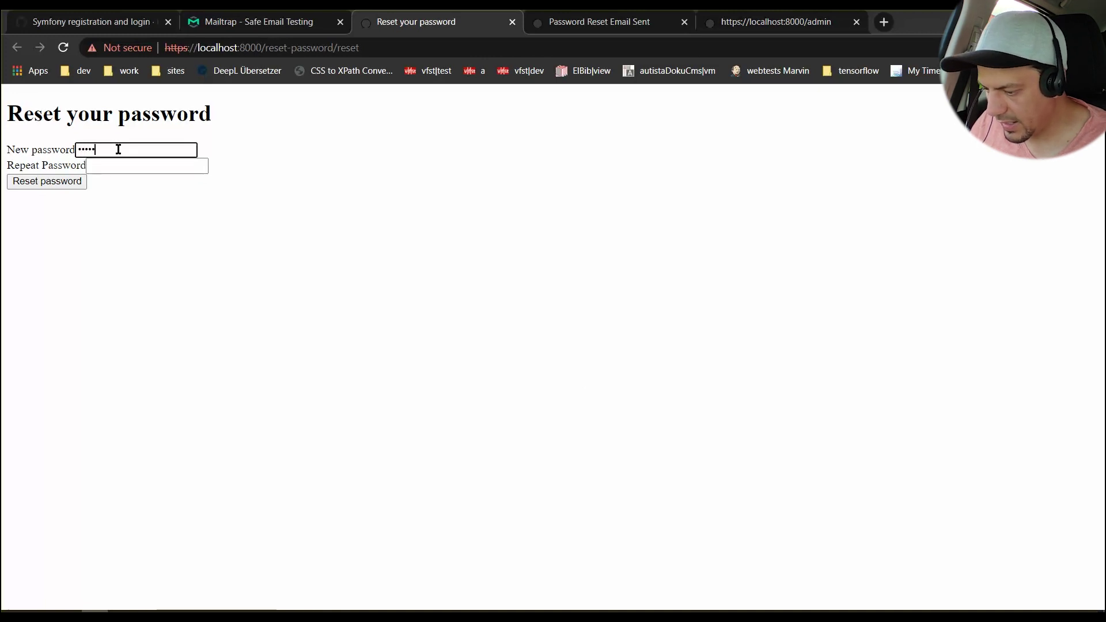
text(56)
key(Tab)
text(12)
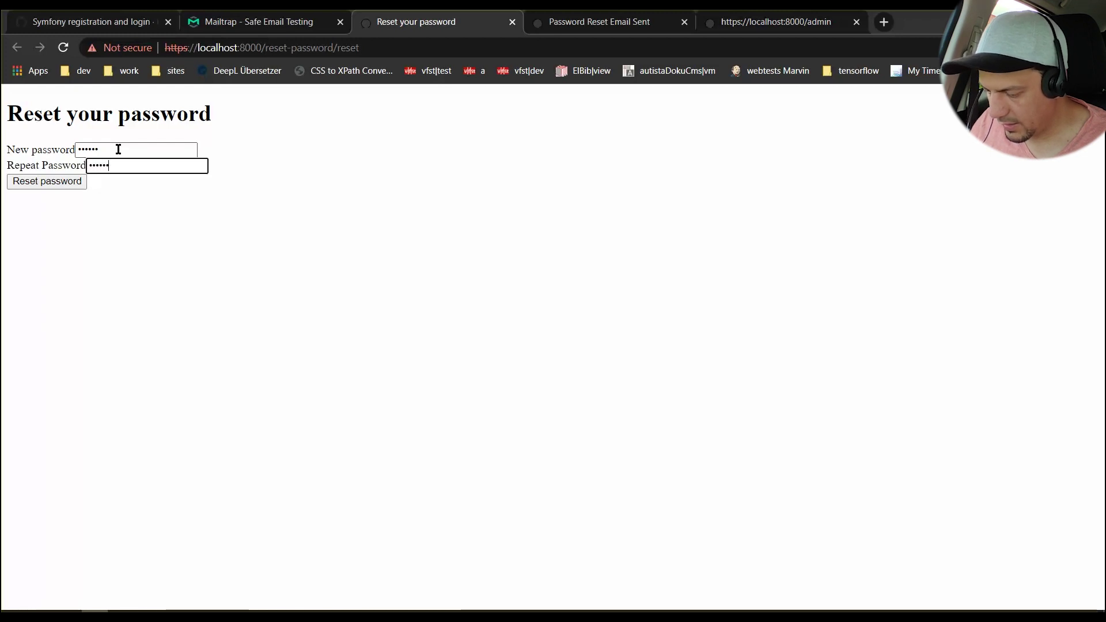
text(56)
key(Return)
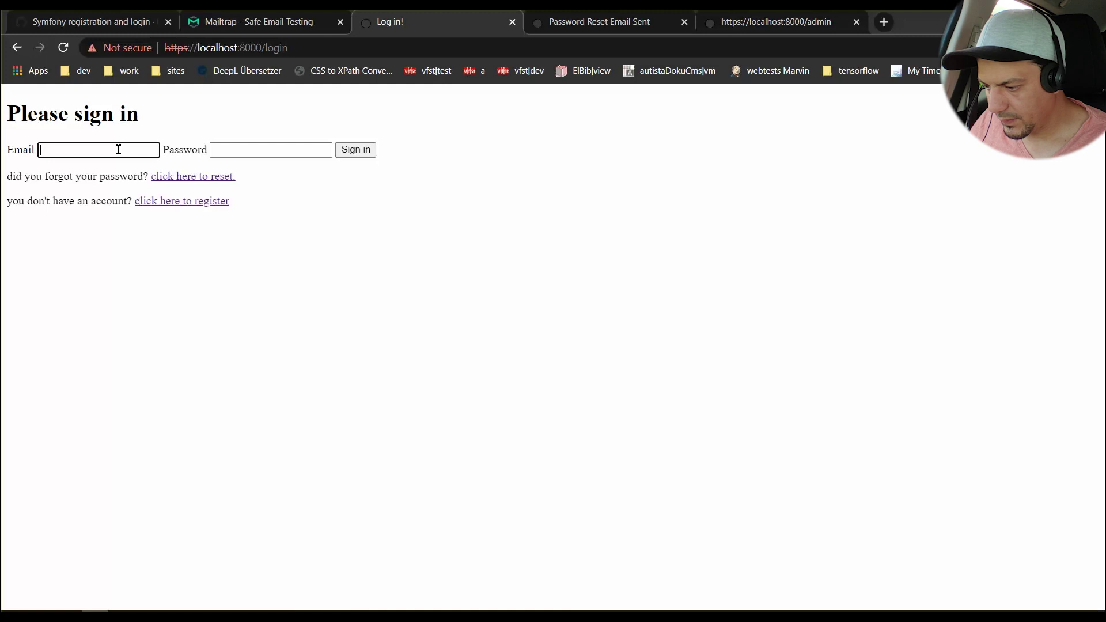
click(119, 149)
text(xx)
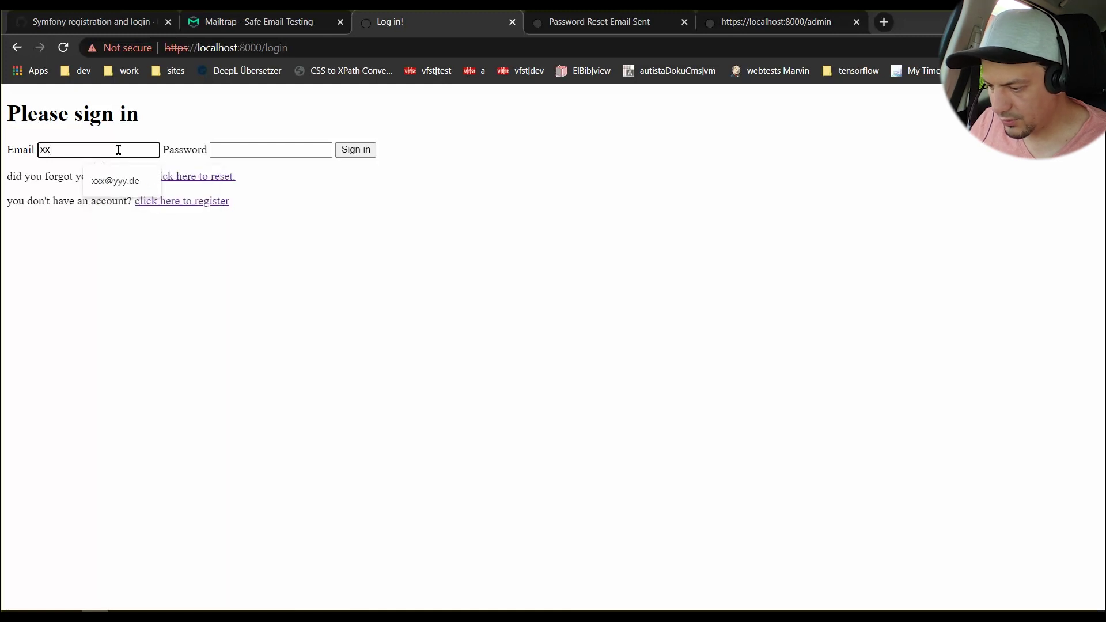
text(x)
Sign in using the autofilled test account email and the new password.
click(121, 180)
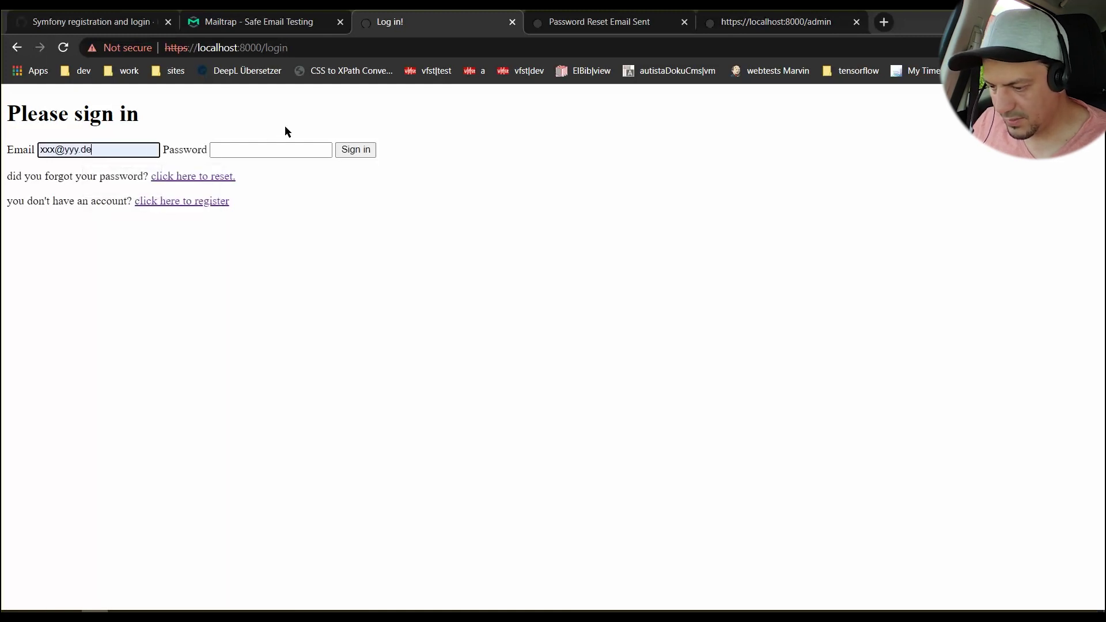
click(288, 149)
text(12)
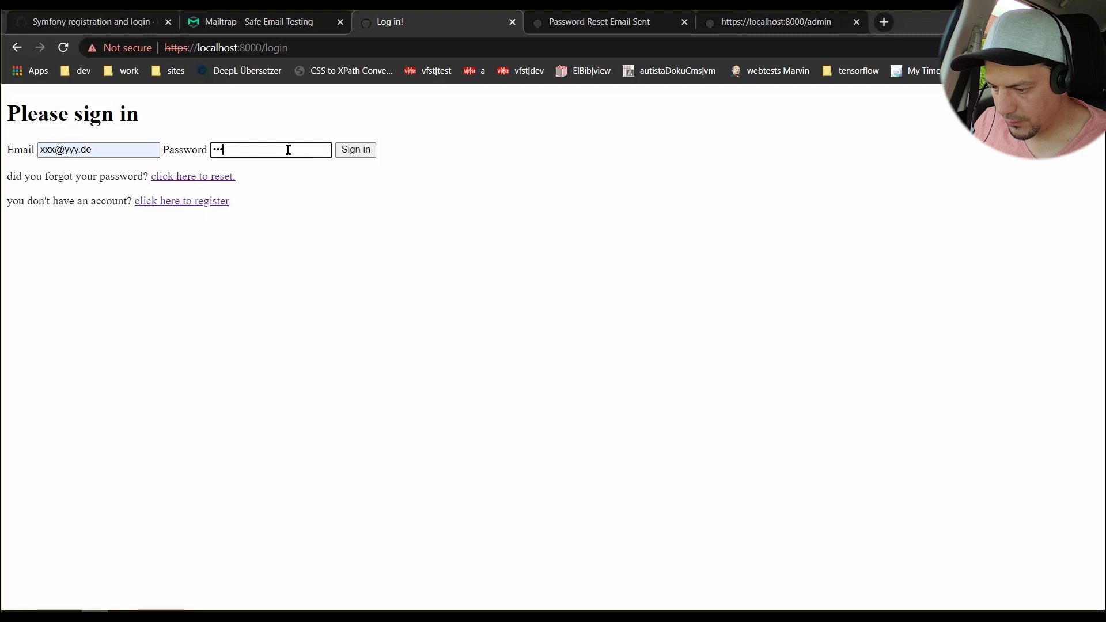
text(456)
key(Return)
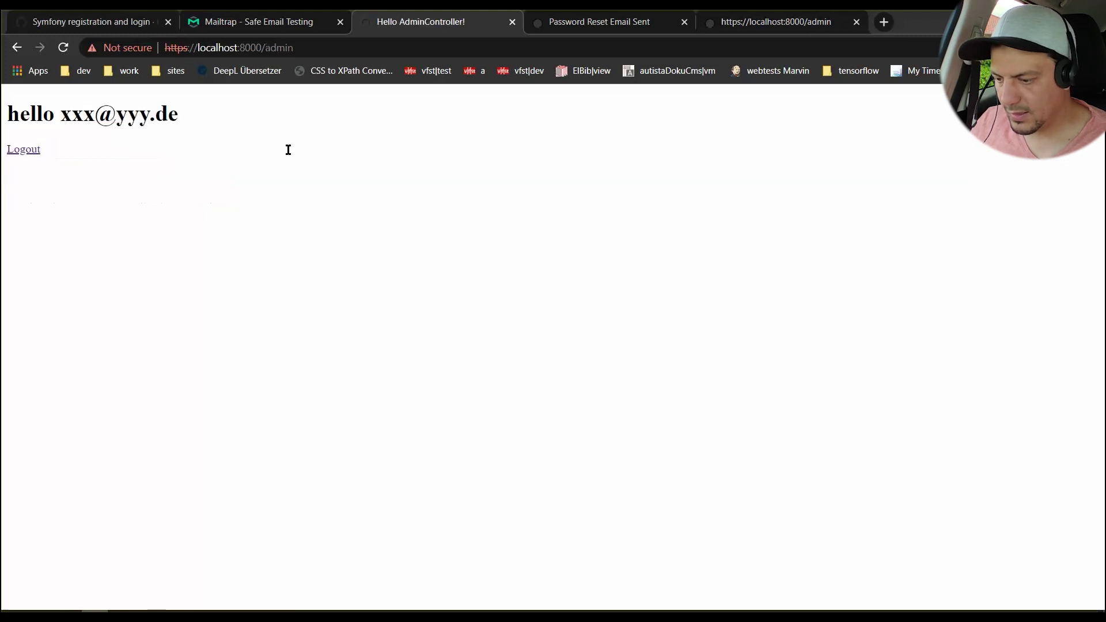